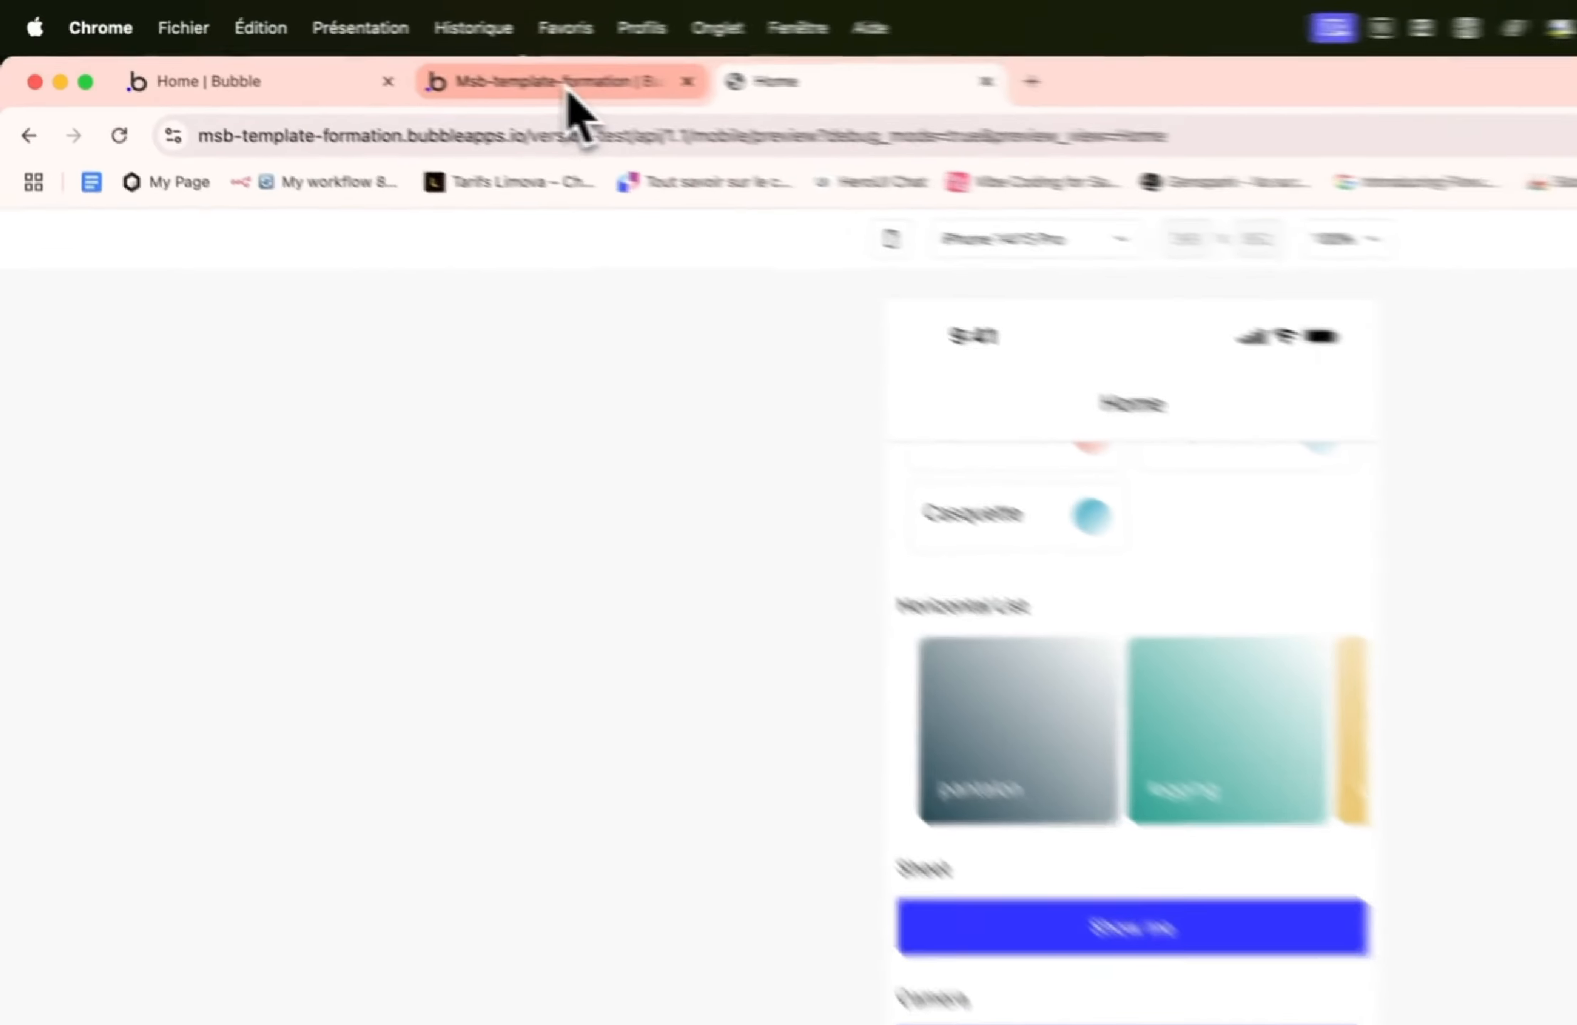
# Switch to the Bubble editor and open the workflow attached to the camera button on the Home view
pyautogui.click(396, 58)
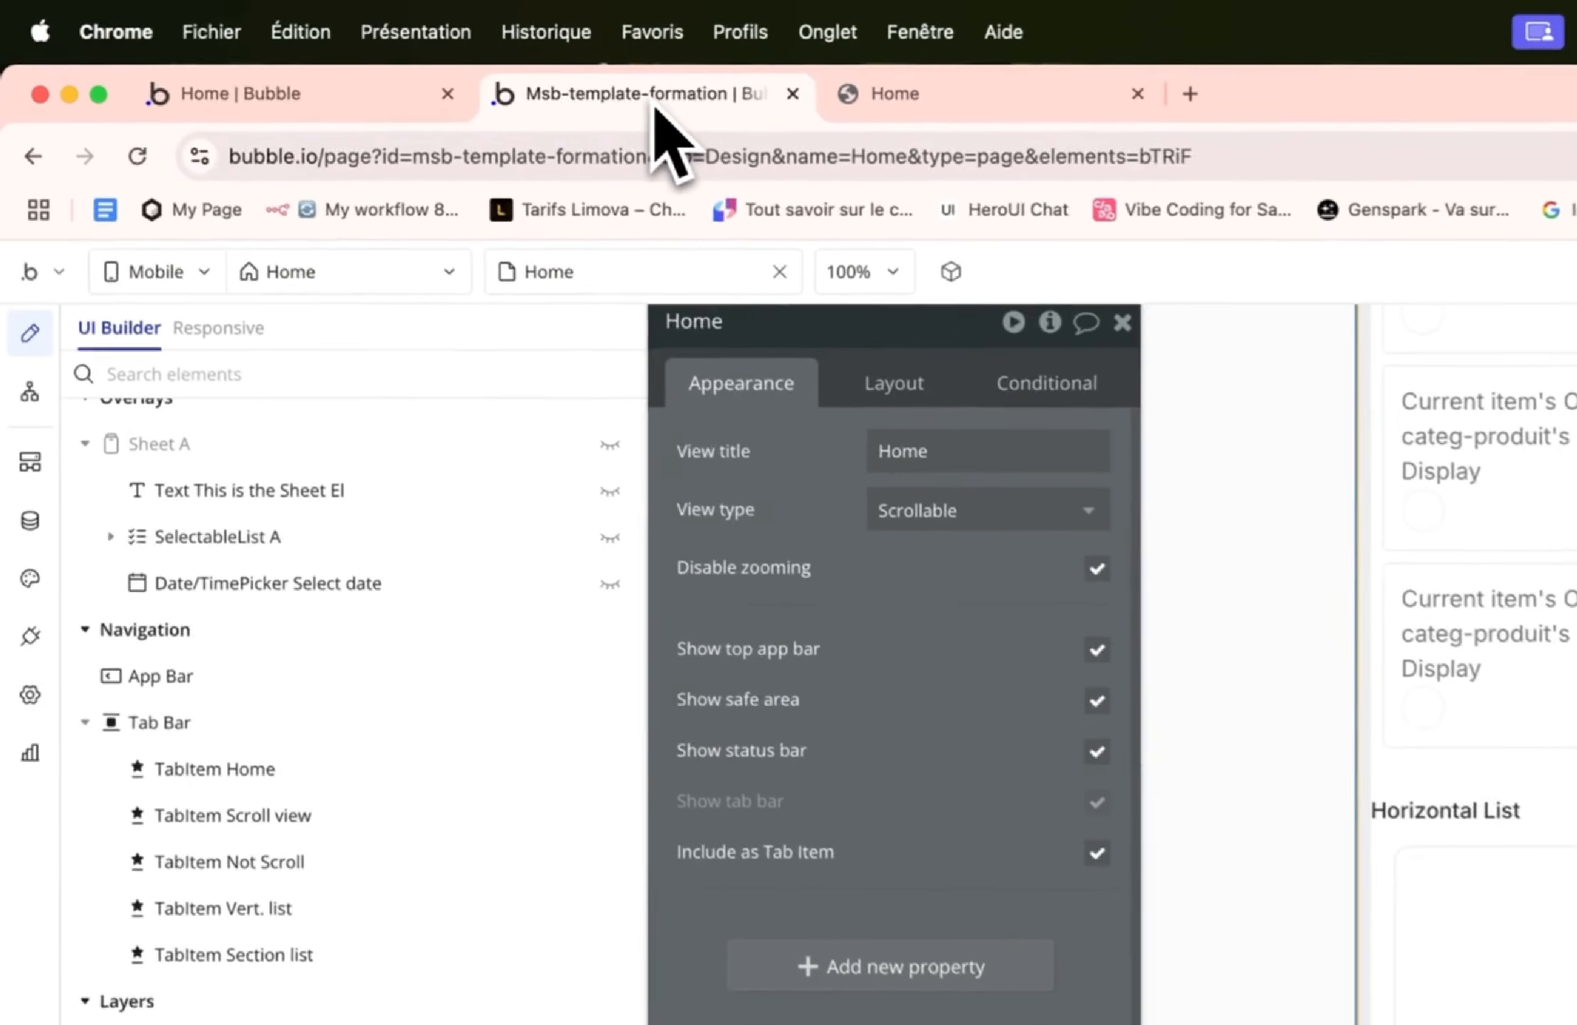
pyautogui.click(32, 396)
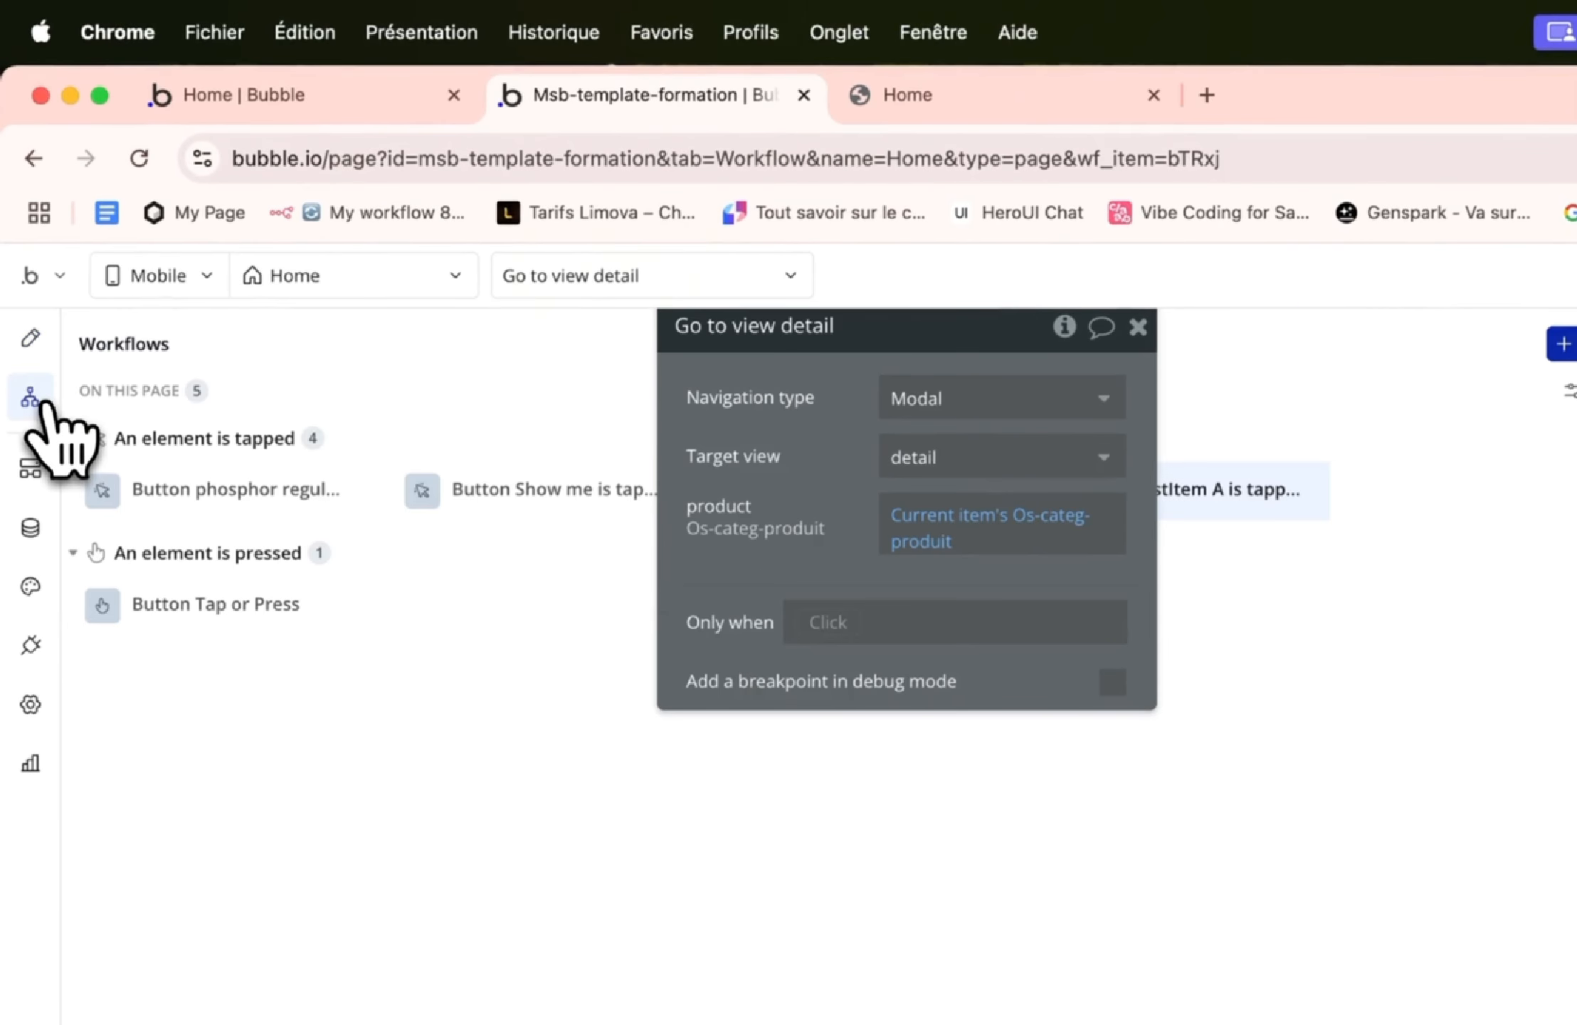
pyautogui.click(30, 338)
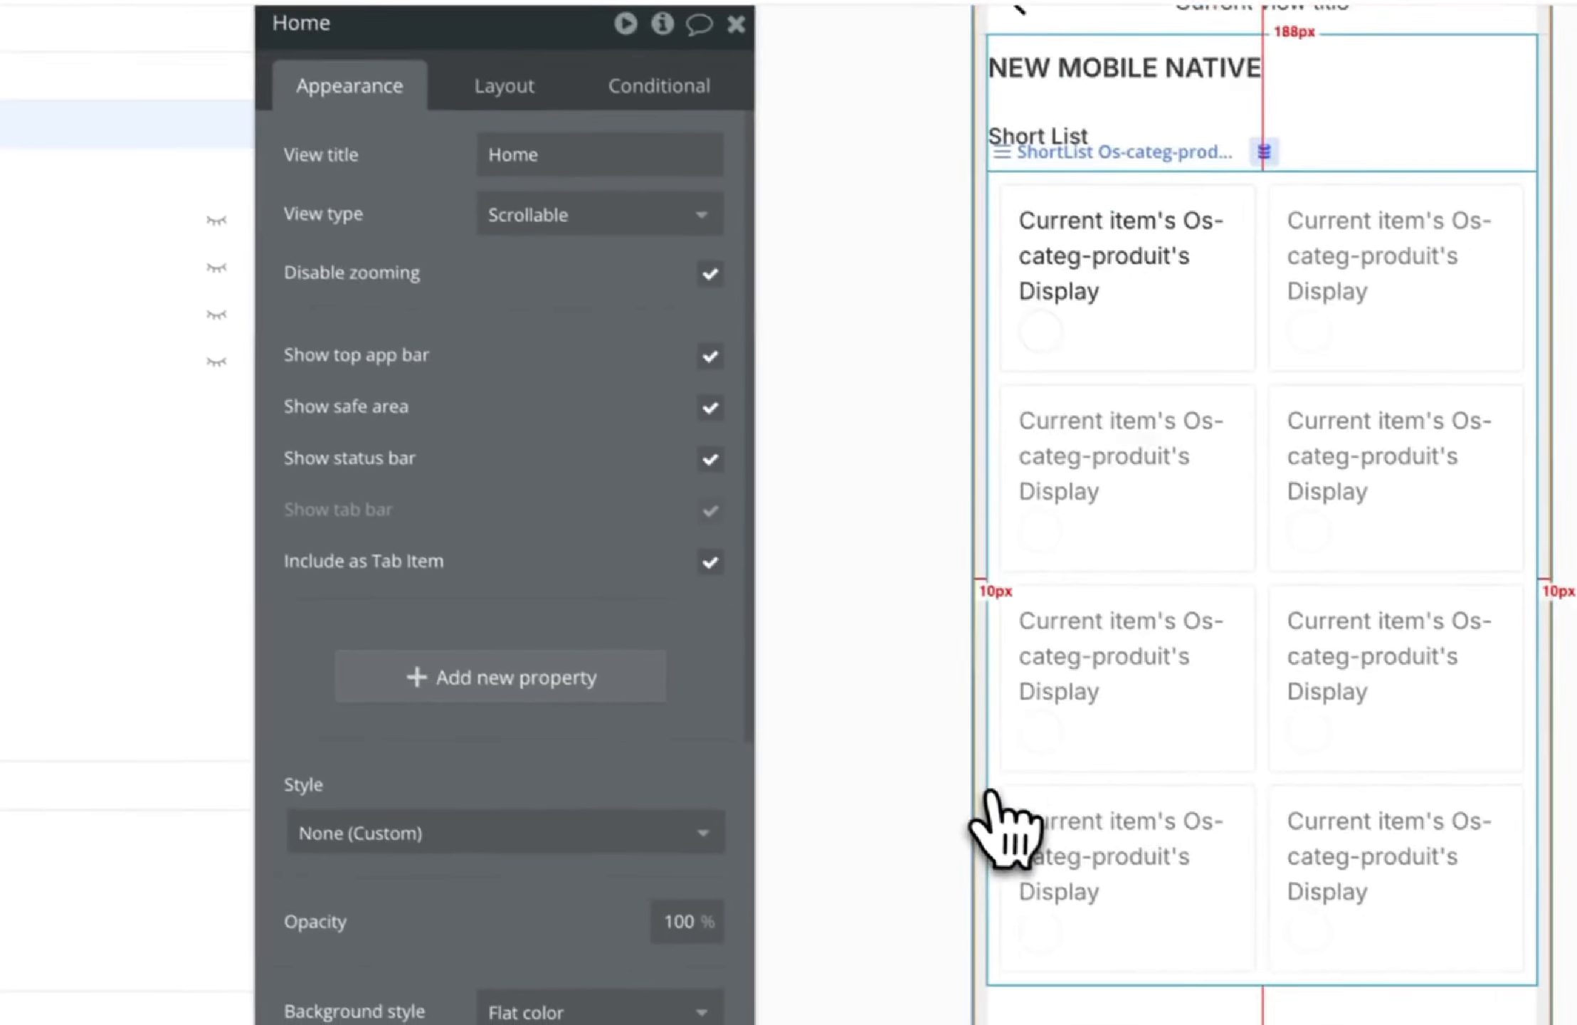
pyautogui.scroll(-5, 1014, 803)
pyautogui.click(1174, 1014)
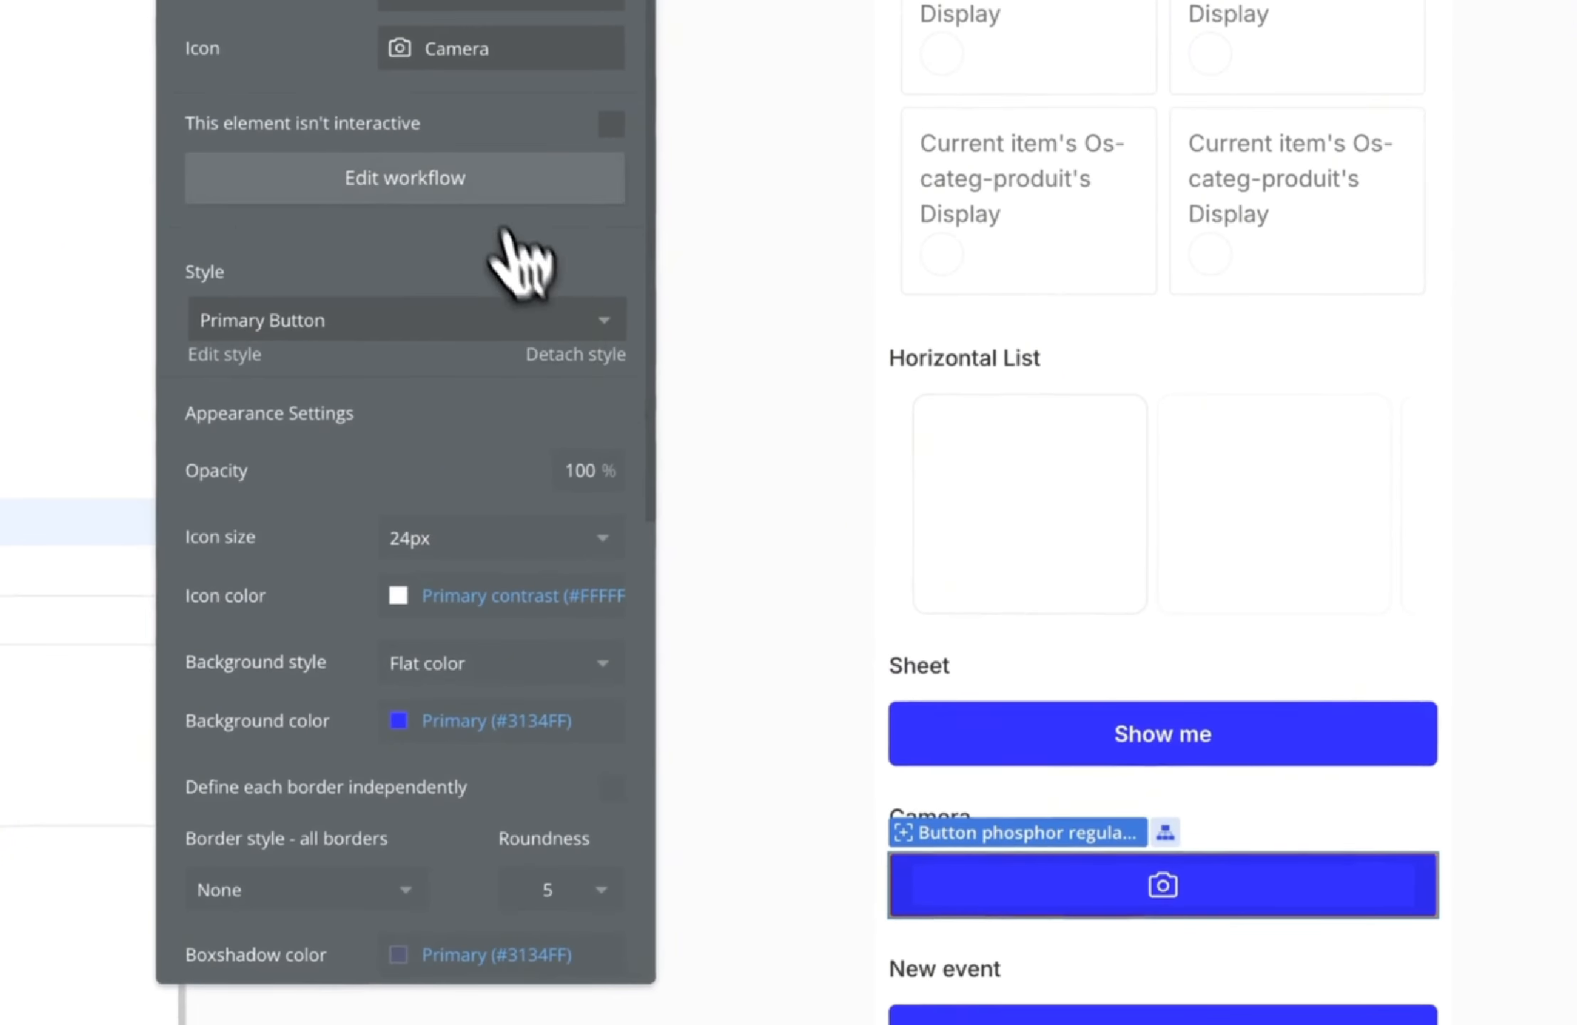
pyautogui.click(499, 178)
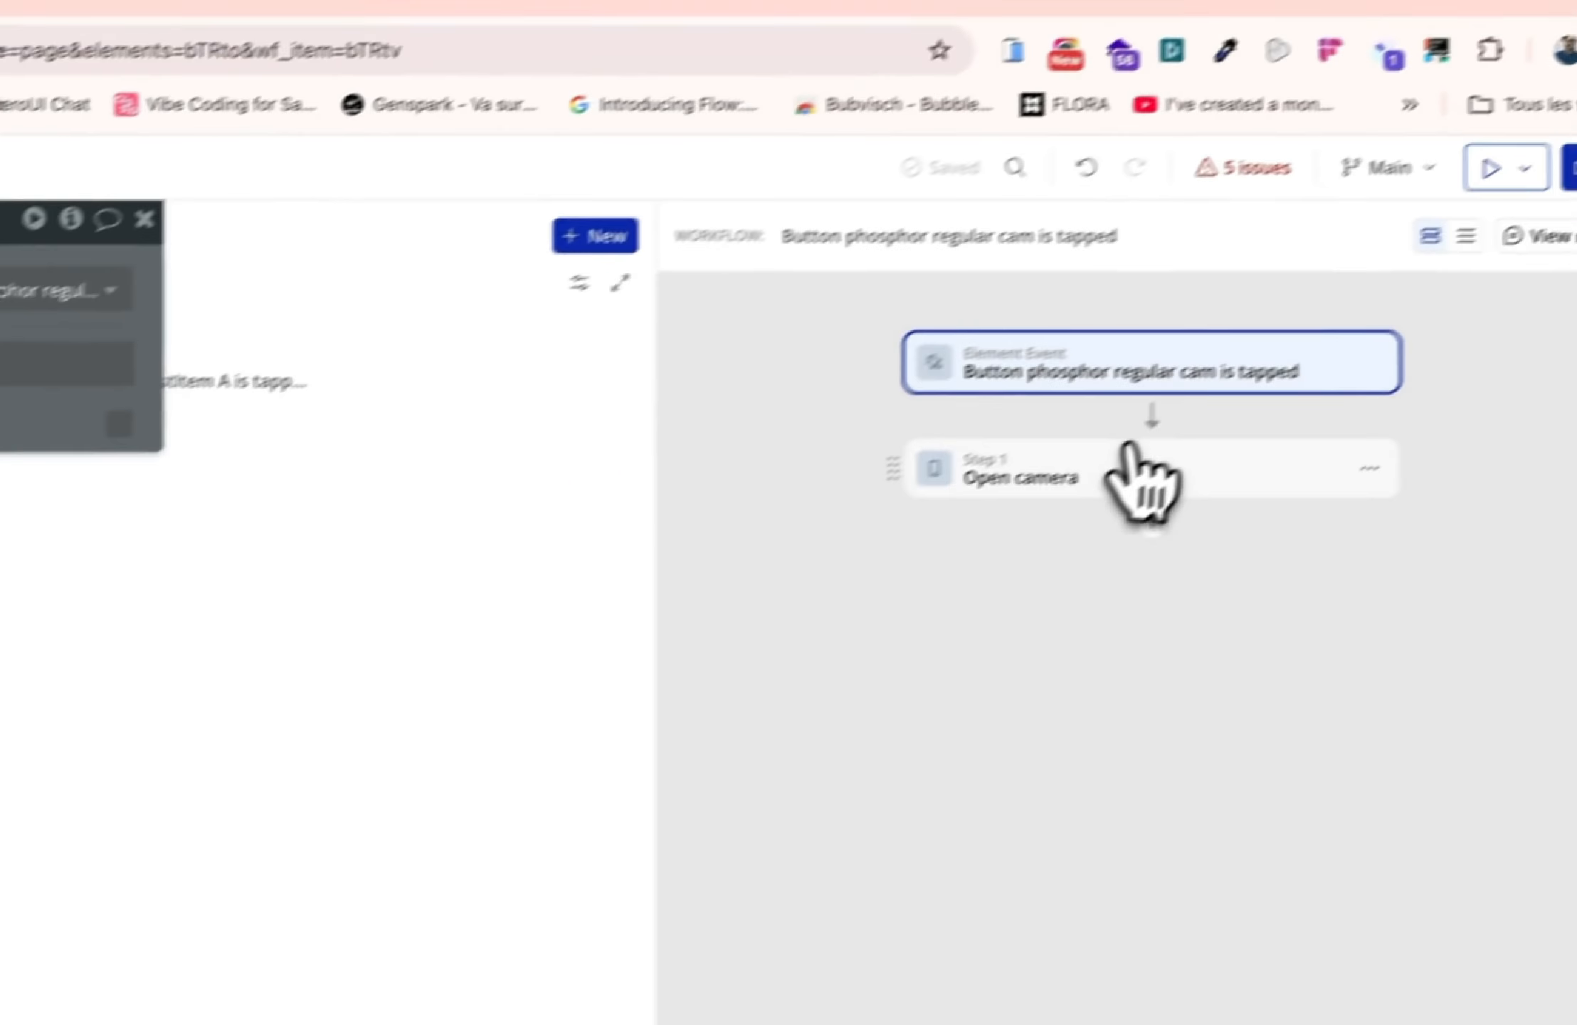
# Inspect the Open camera step and browse the Native Mobile actions that can be added after it
pyautogui.click(1514, 114)
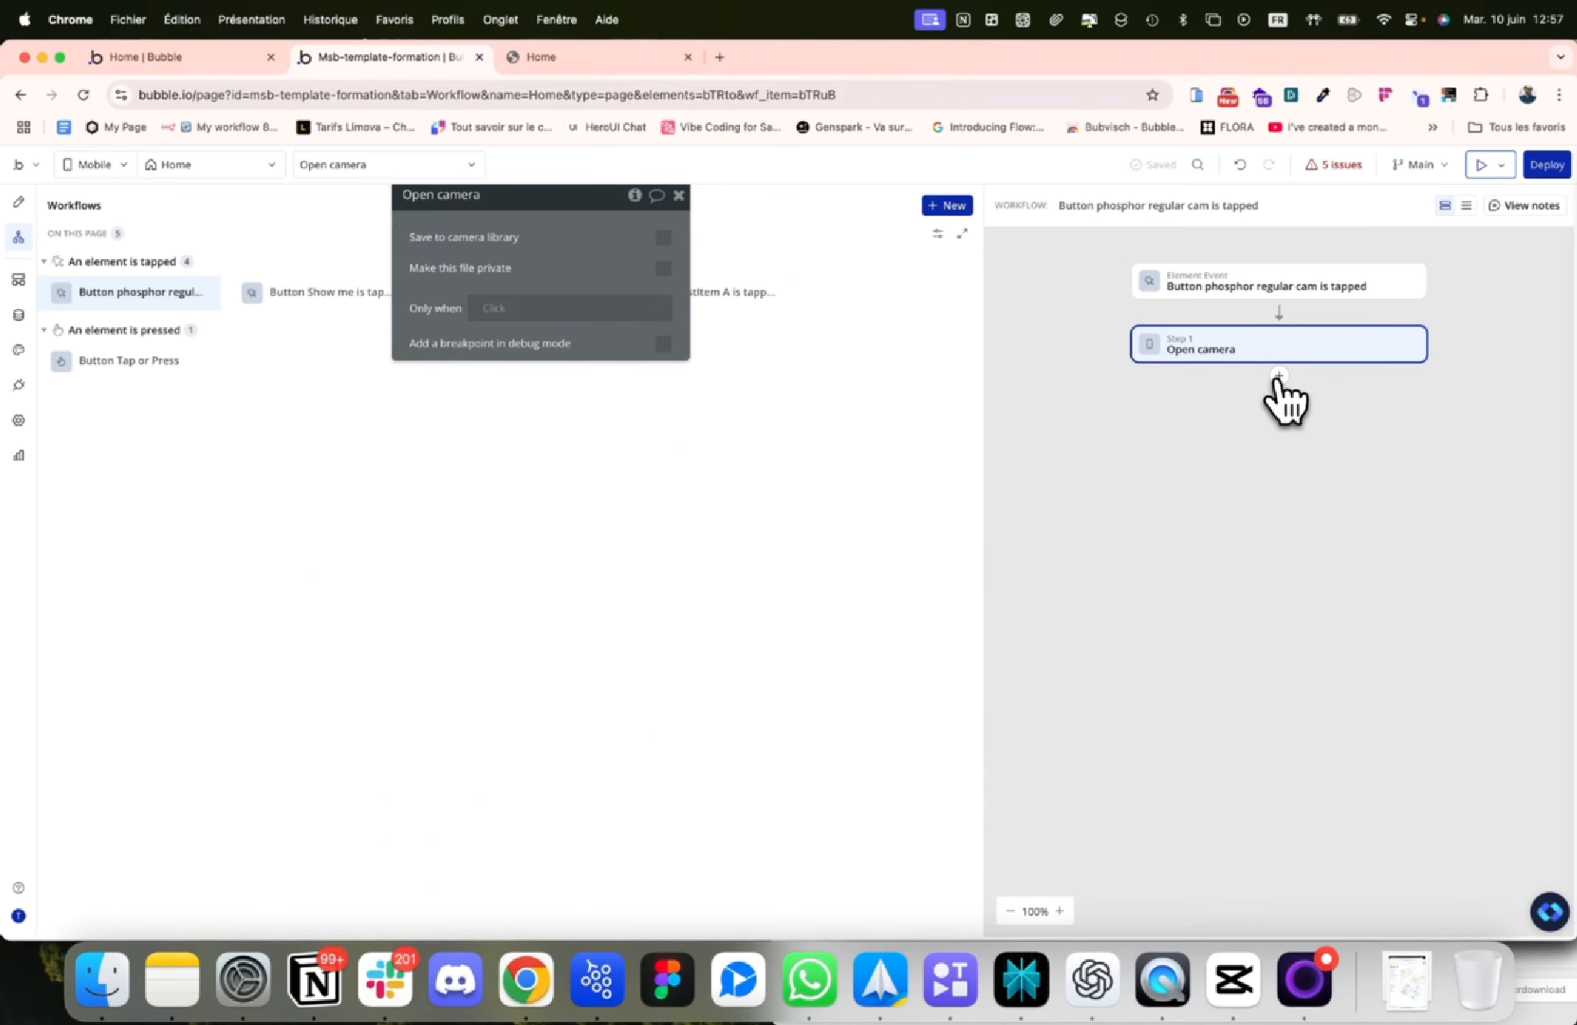
pyautogui.click(1278, 375)
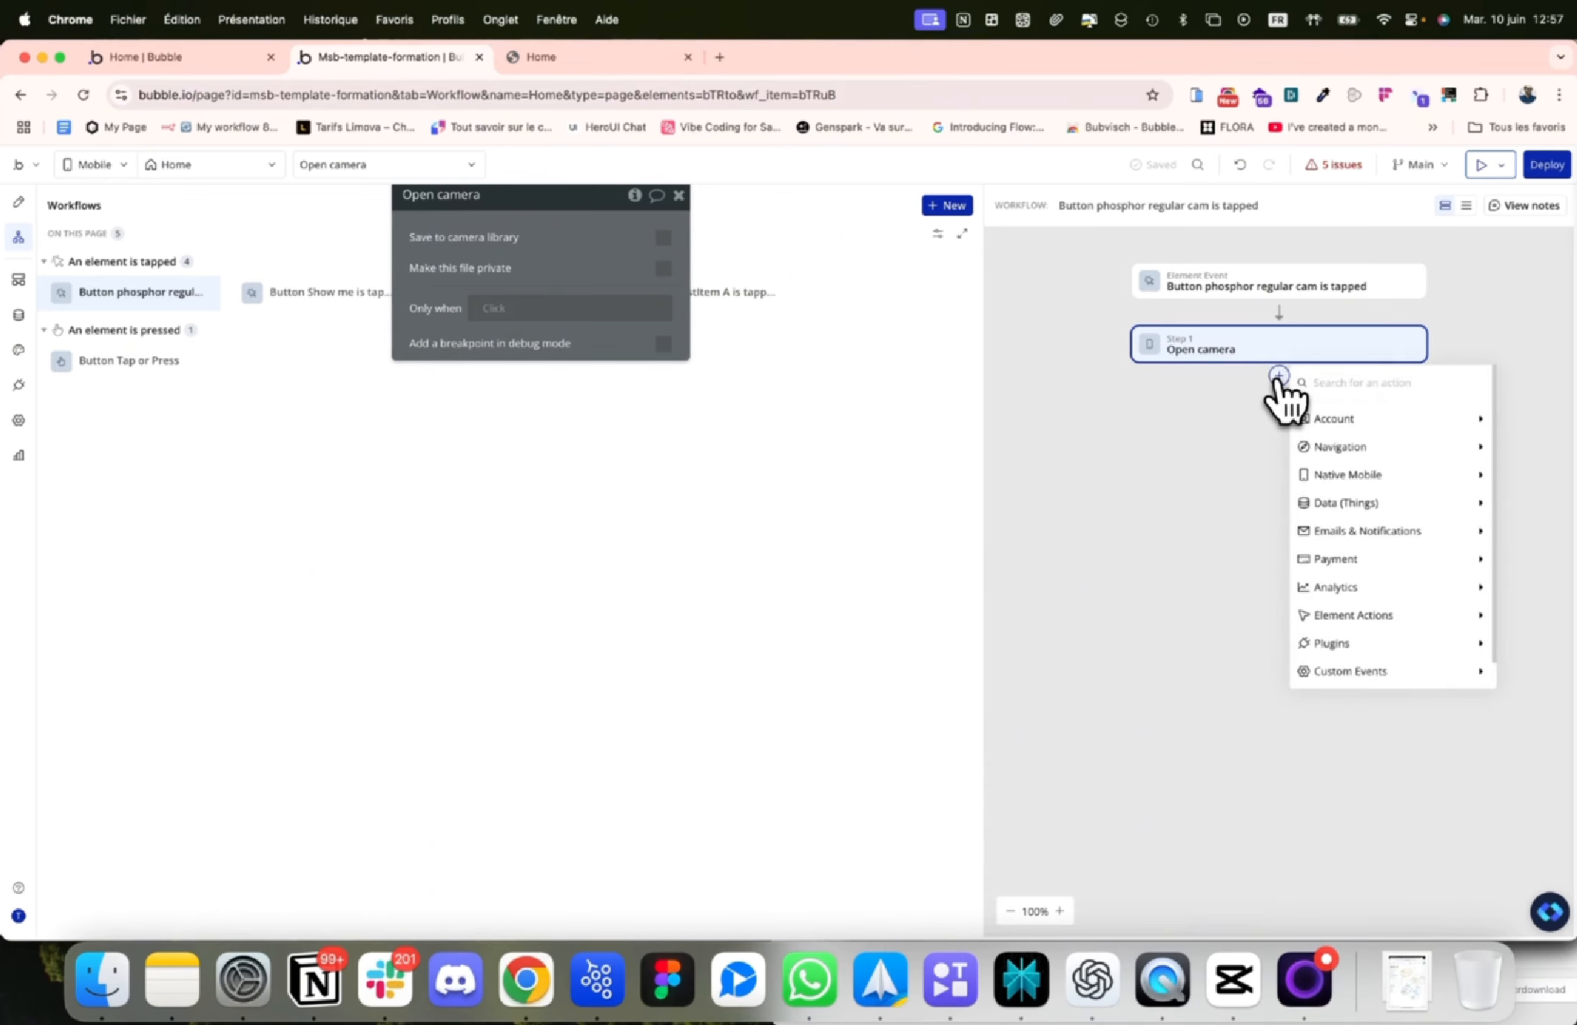
pyautogui.moveTo(1352, 474)
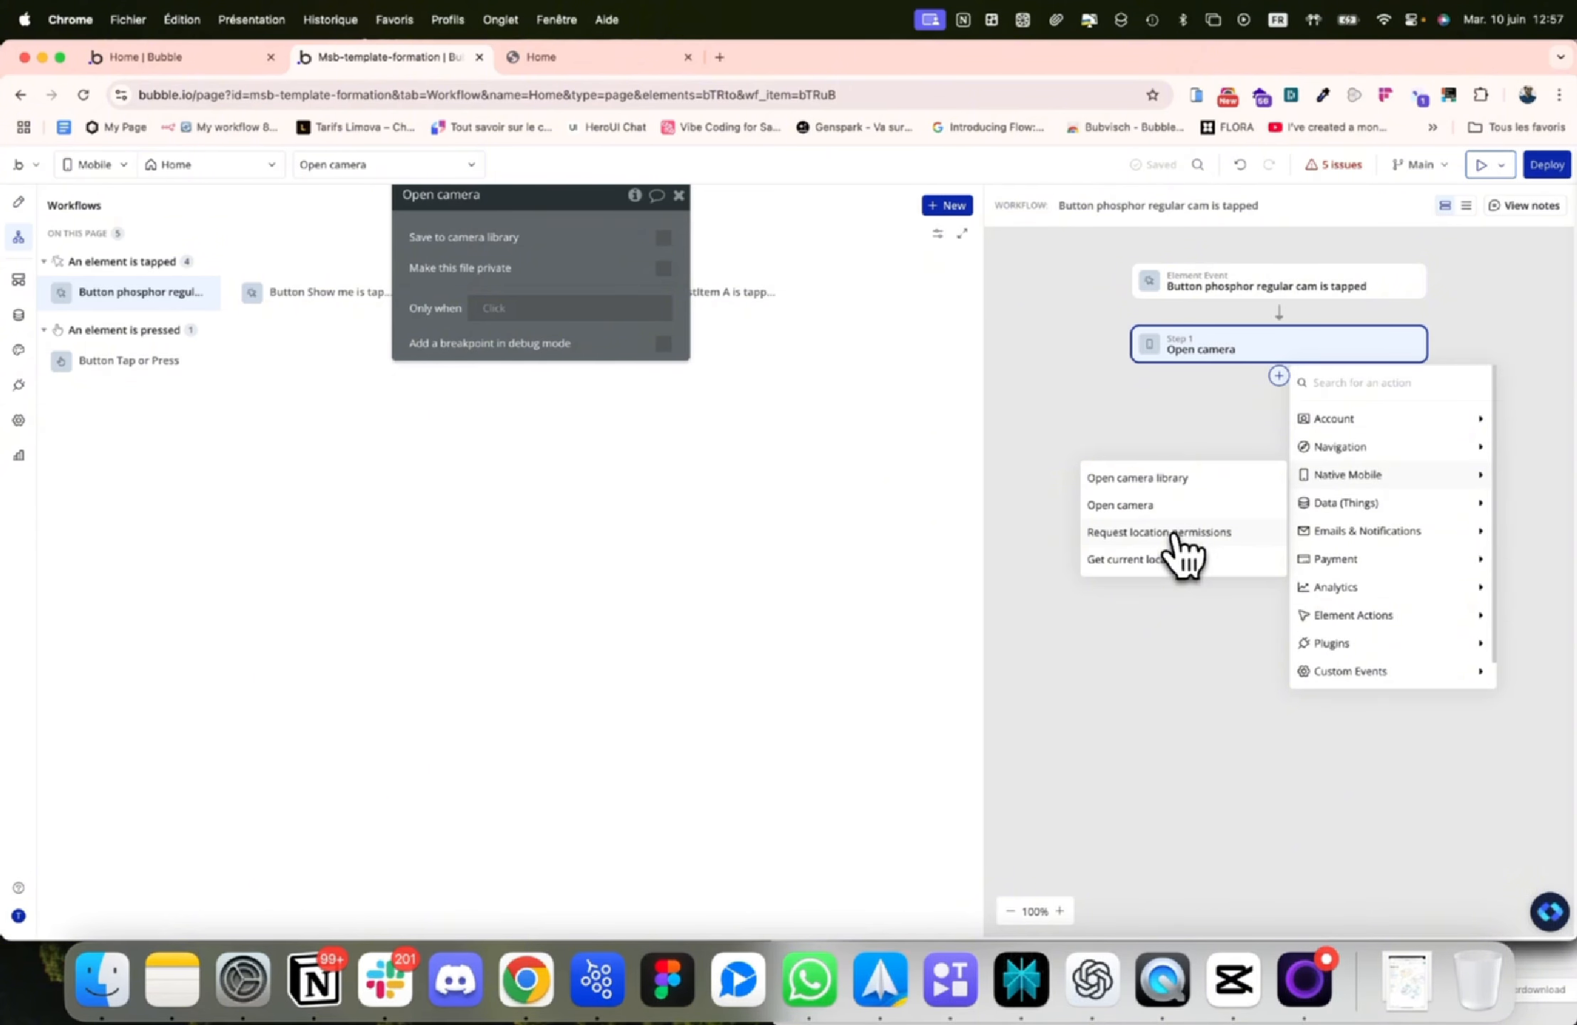
# Open the Tap or Press button's tapped workflow and inspect its Set states step
pyautogui.click(26, 212)
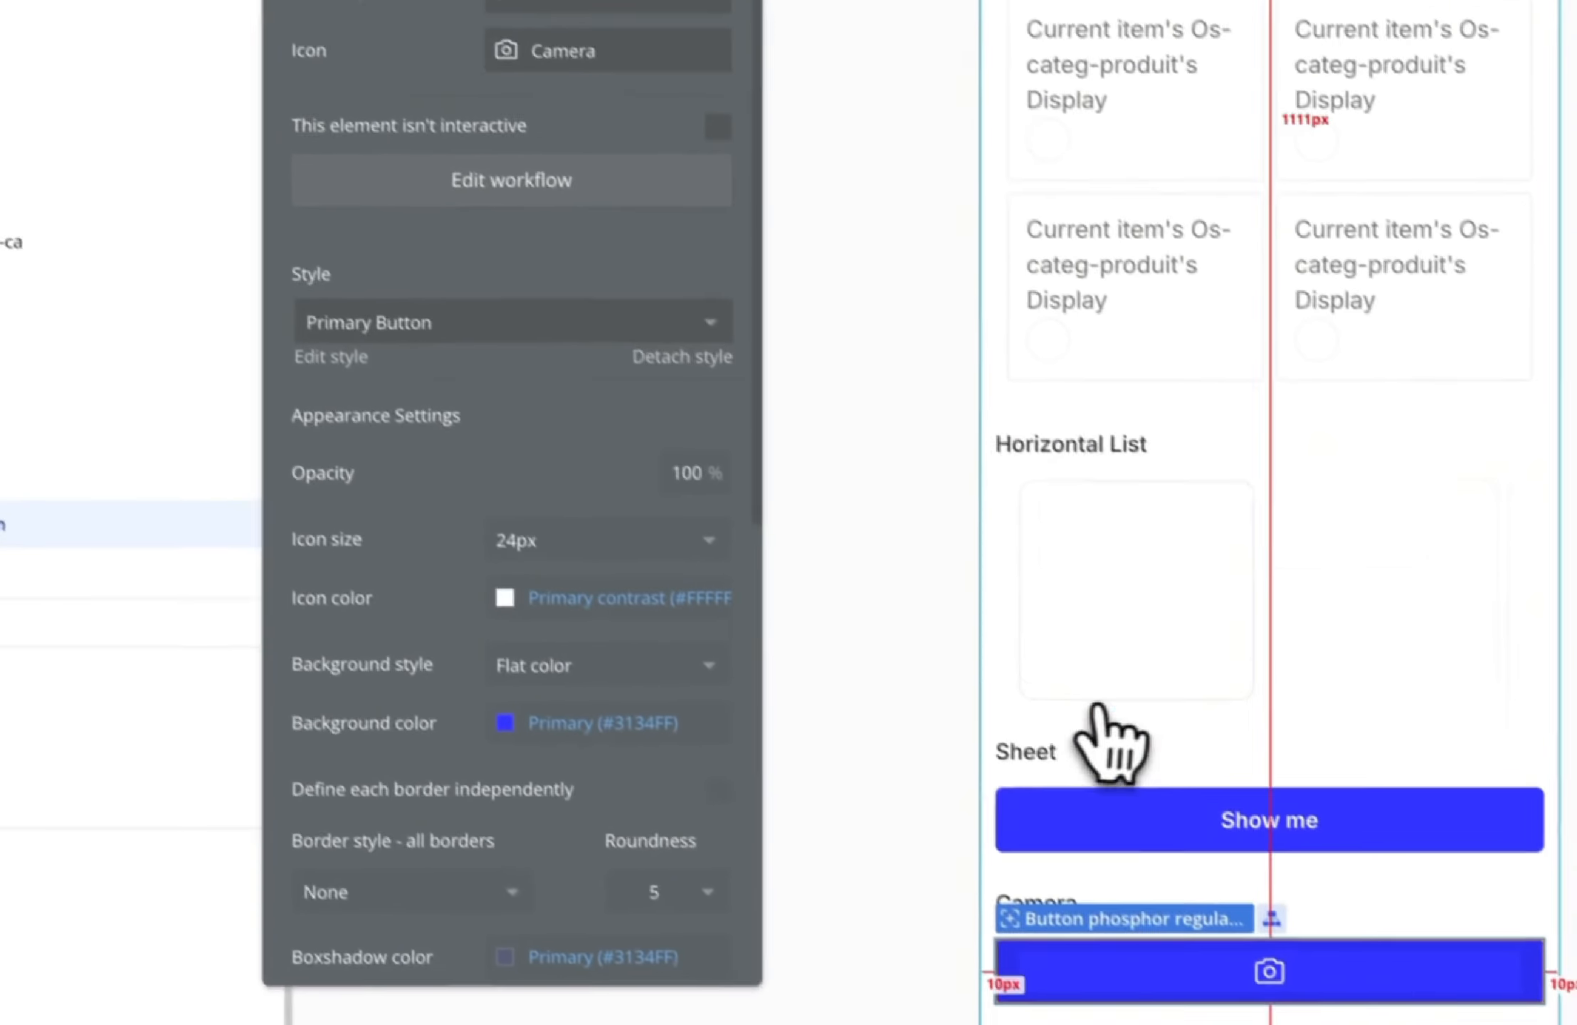
pyautogui.scroll(-5, 1096, 704)
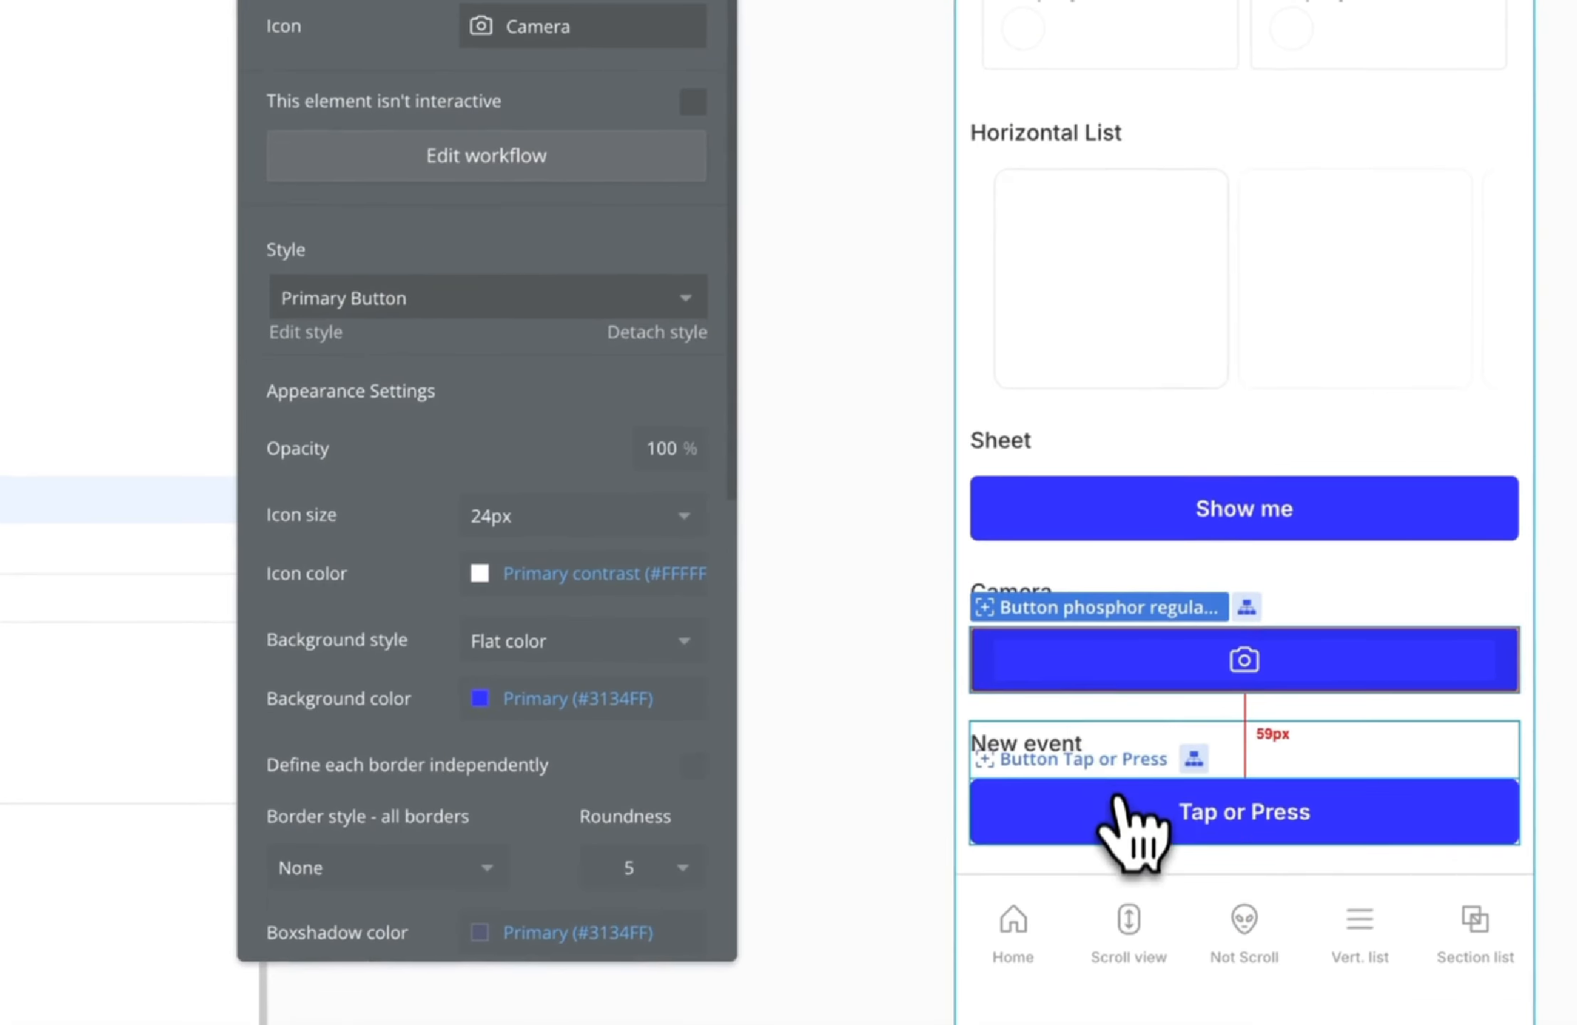
pyautogui.click(1113, 807)
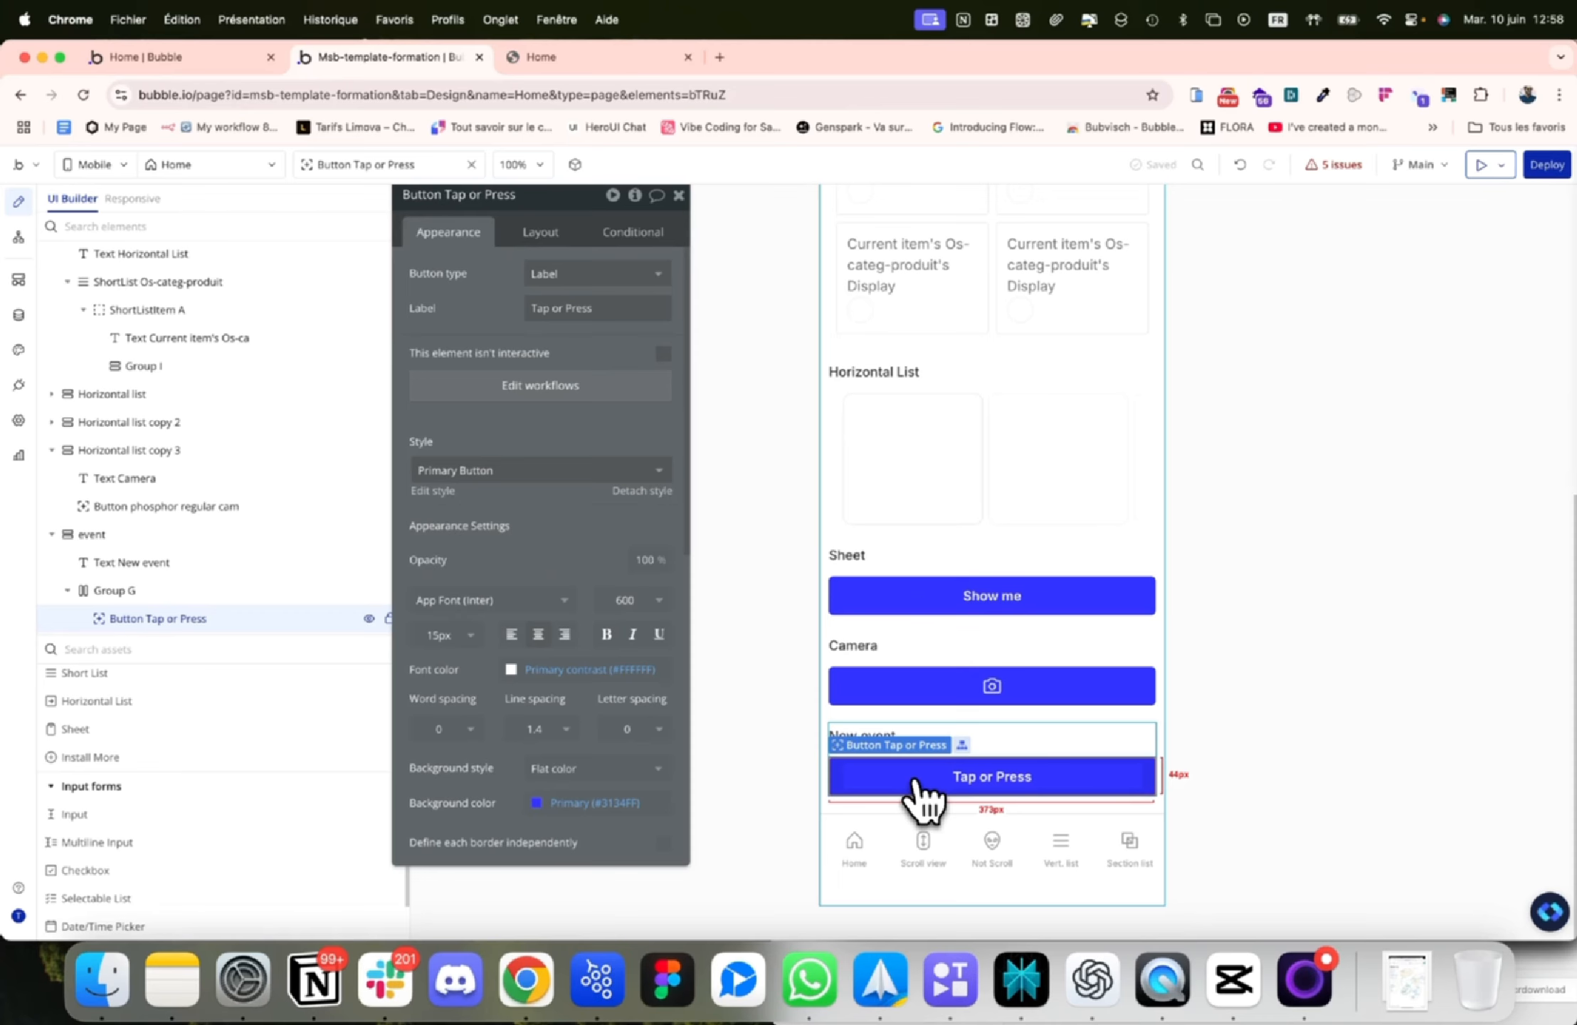
pyautogui.click(611, 395)
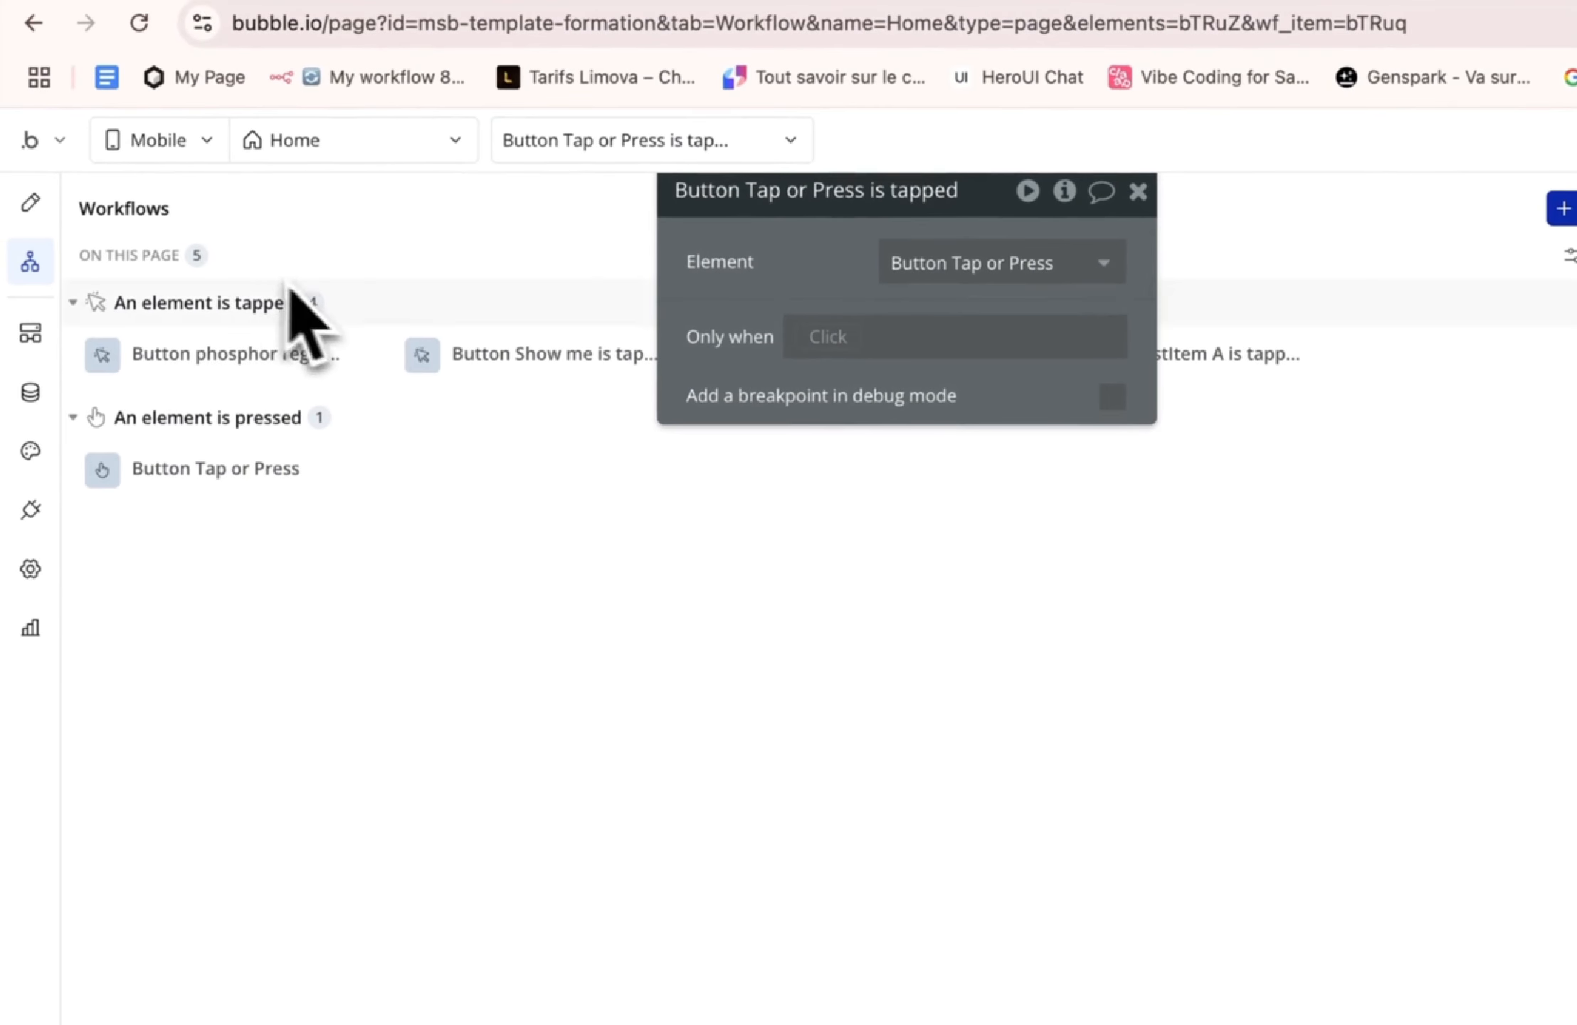
pyautogui.moveTo(843, 211); pyautogui.dragTo(895, 729)
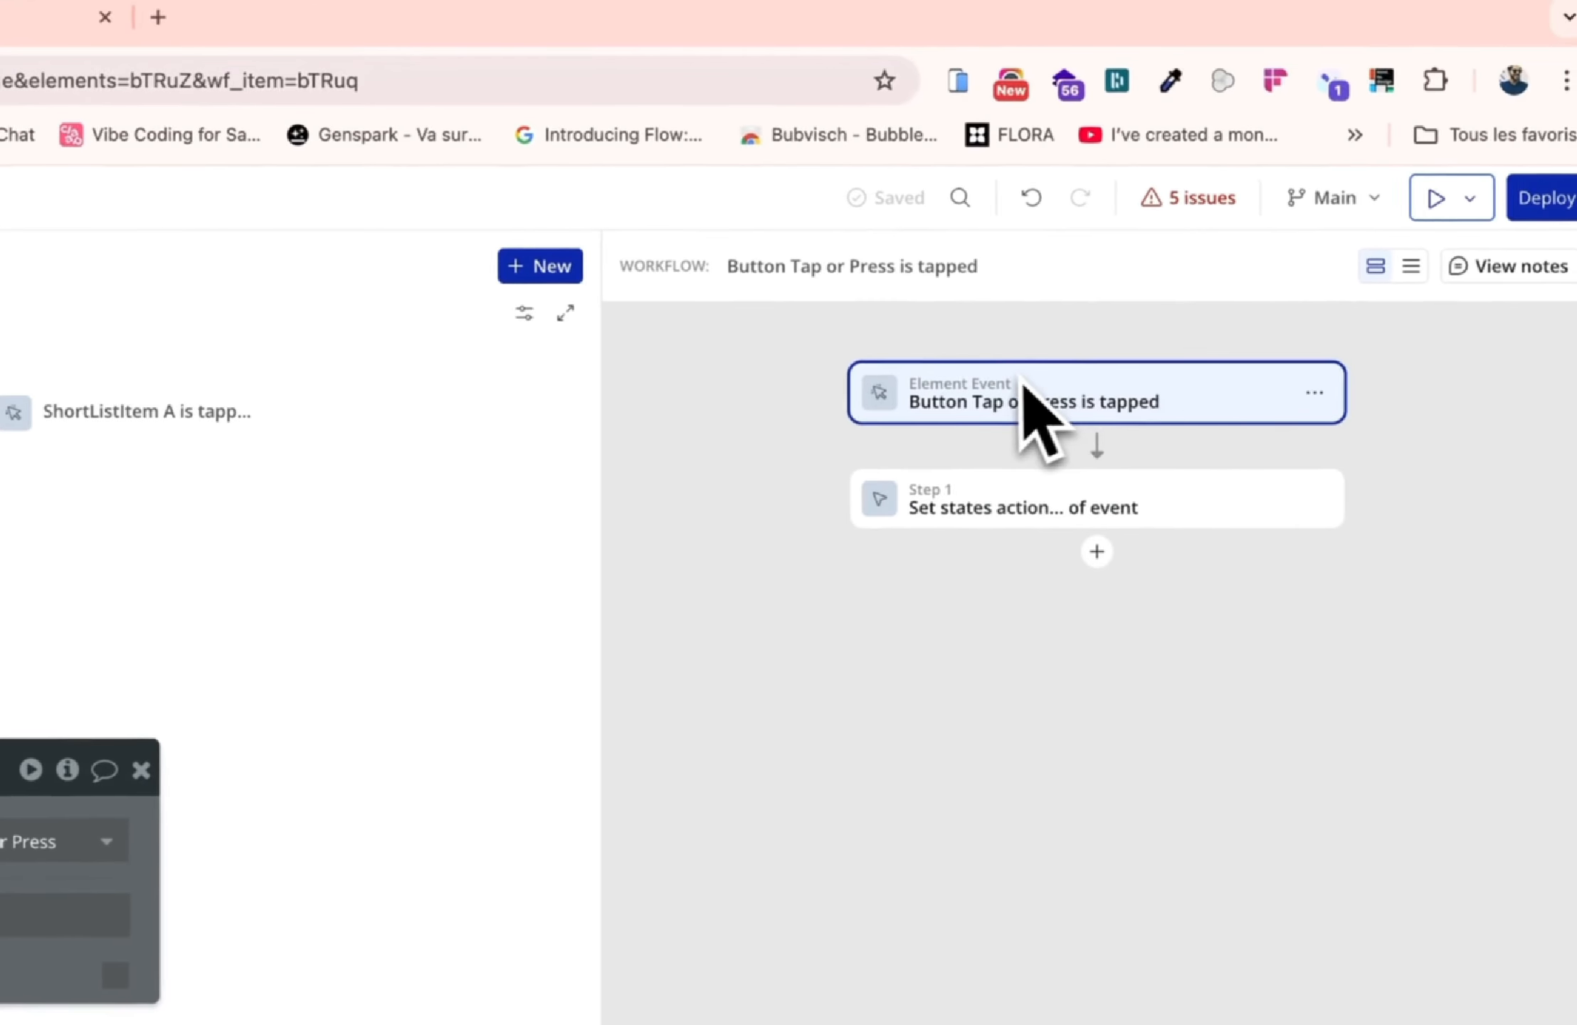
pyautogui.click(1044, 491)
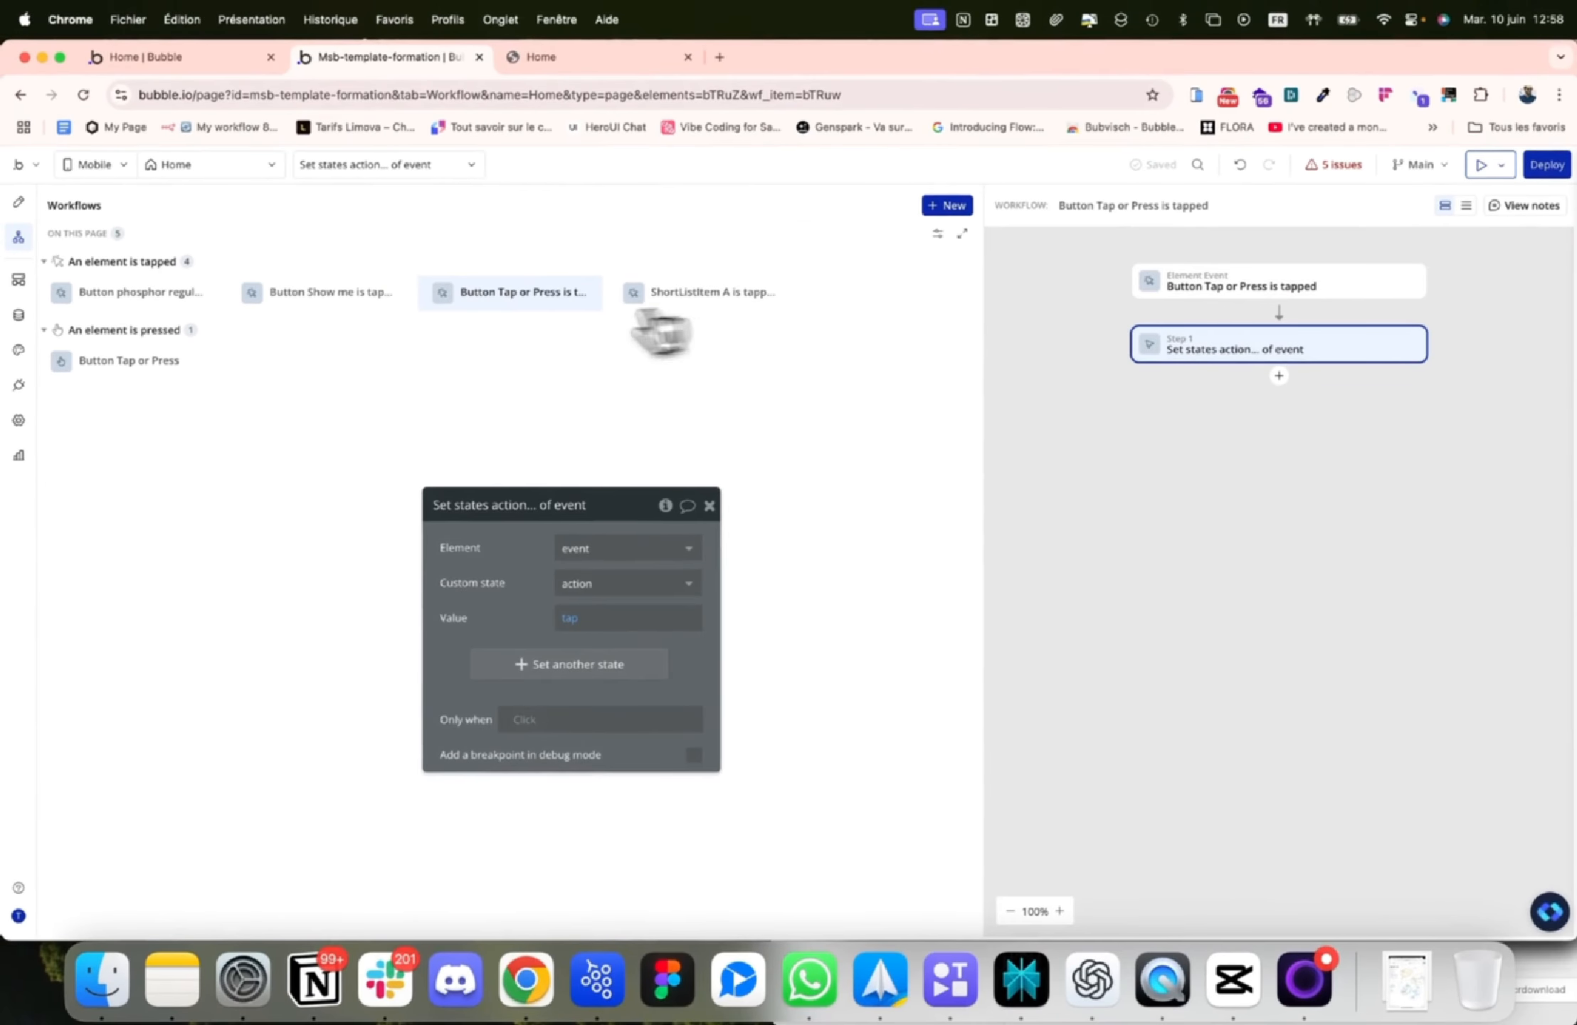
# View the Tap or Press button's pressed event and test the button in the mobile preview
pyautogui.click(128, 363)
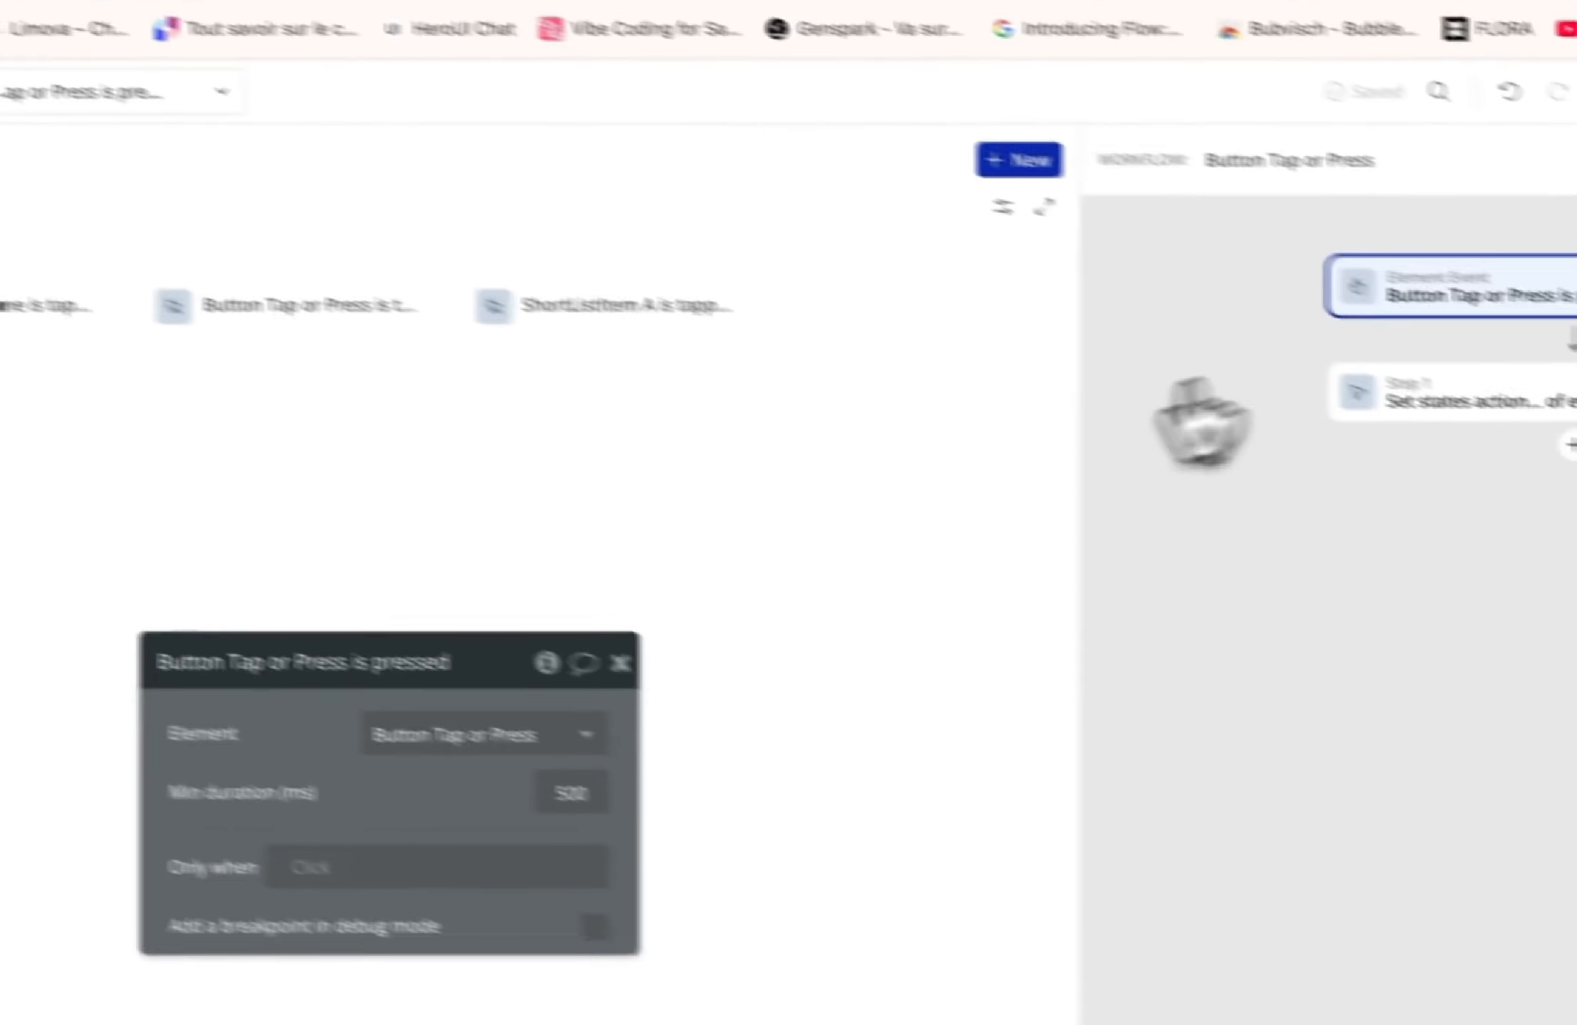
pyautogui.moveTo(552, 725); pyautogui.dragTo(862, 462)
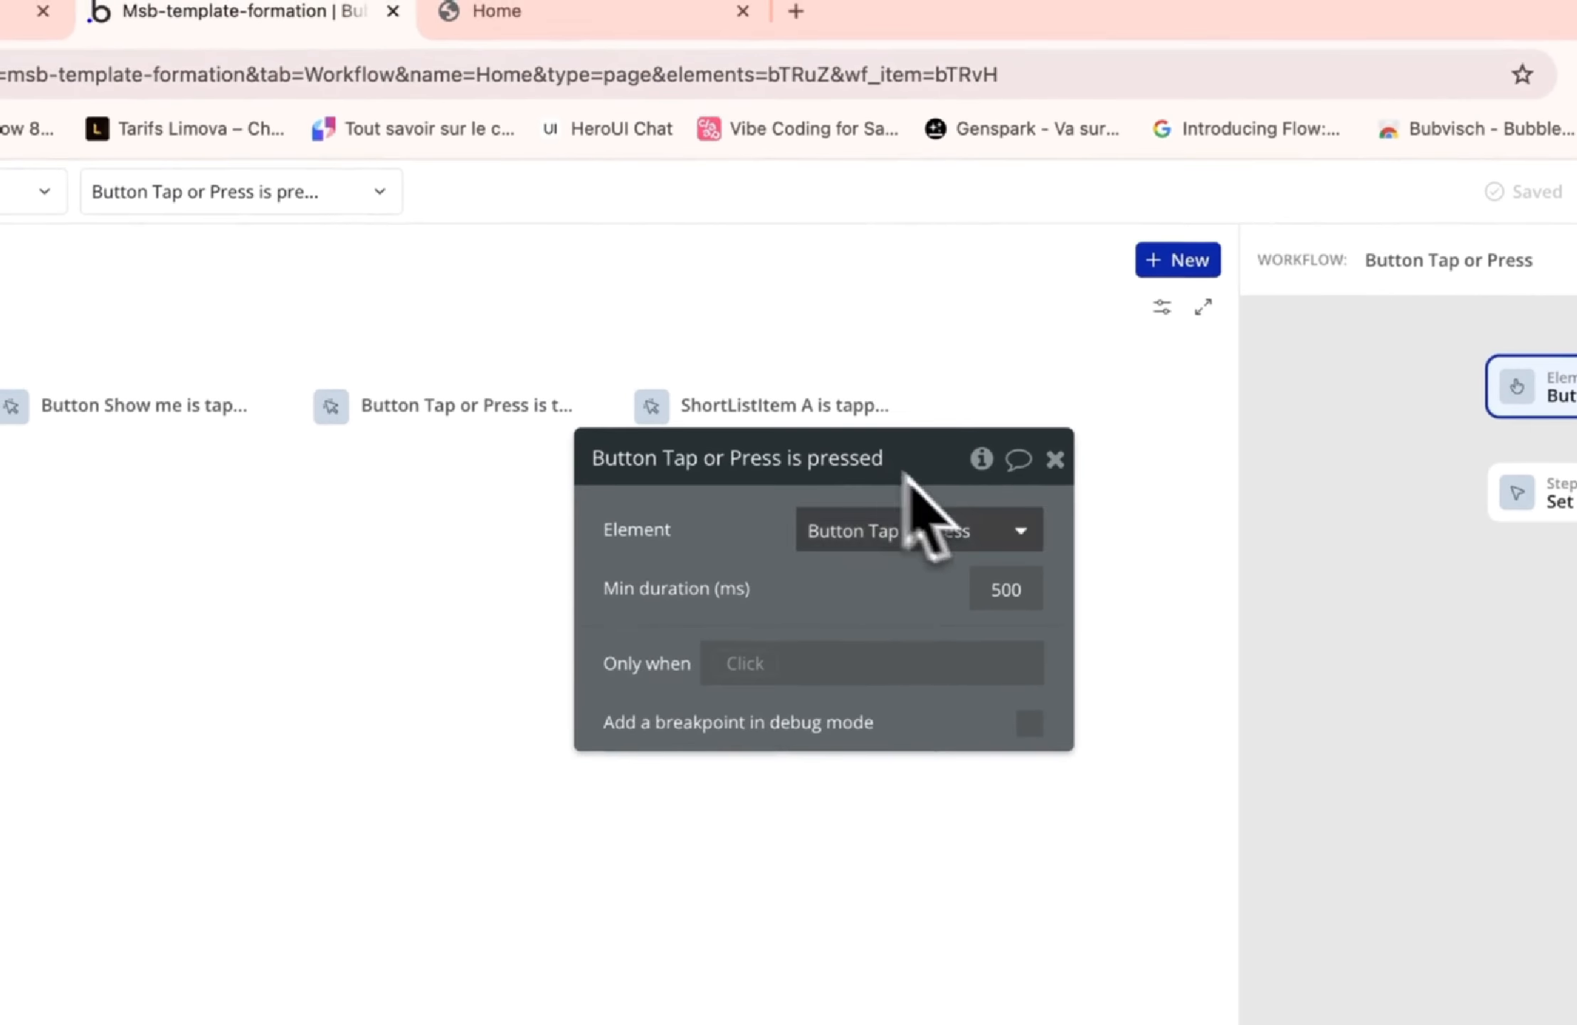
pyautogui.click(616, 25)
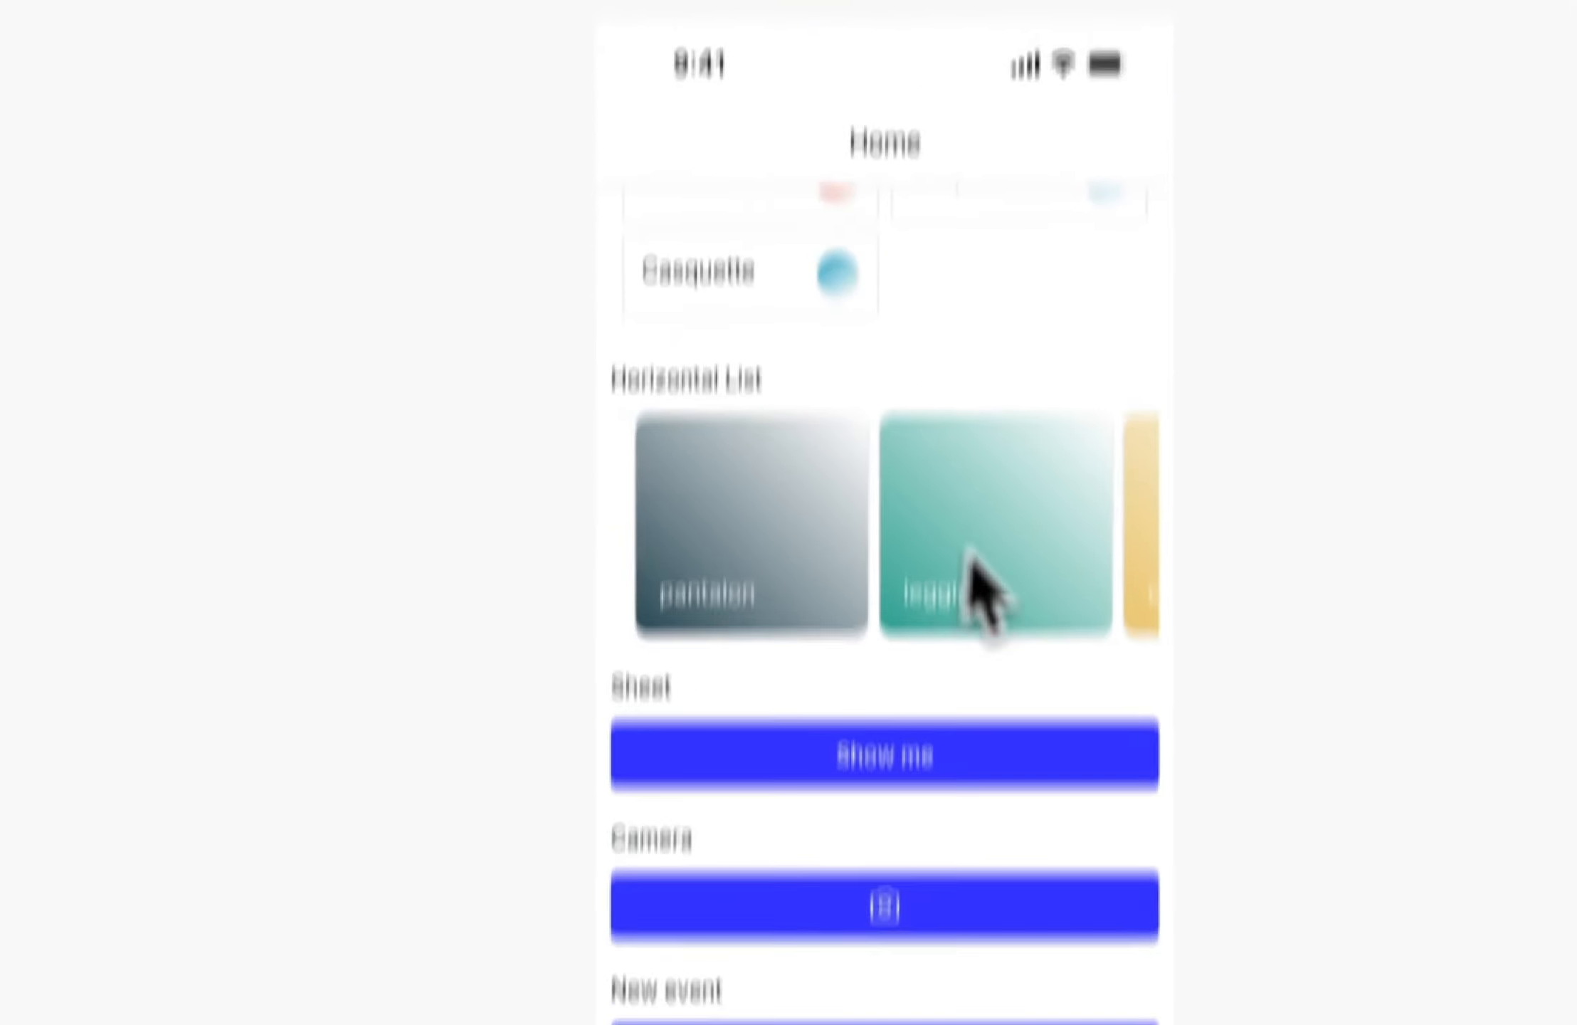
pyautogui.click(846, 830)
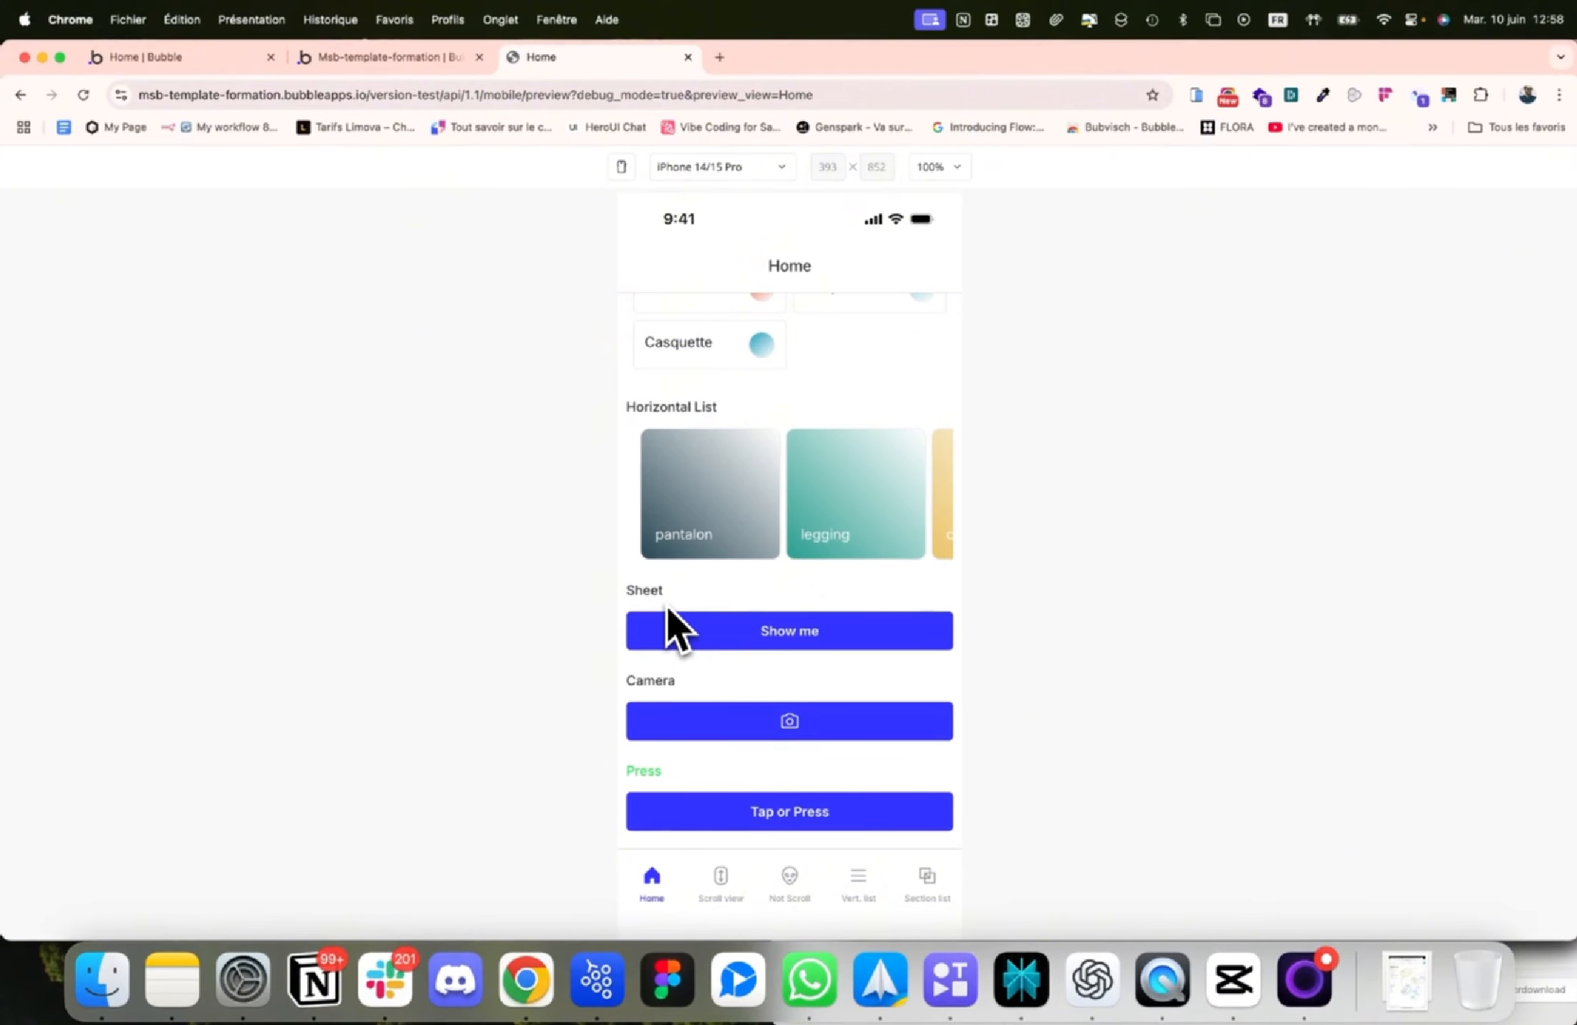
# Return to the editor's design view and turn off Show top app bar for the Home view
pyautogui.hotkey('ctrl', 'shift', 'Tab')
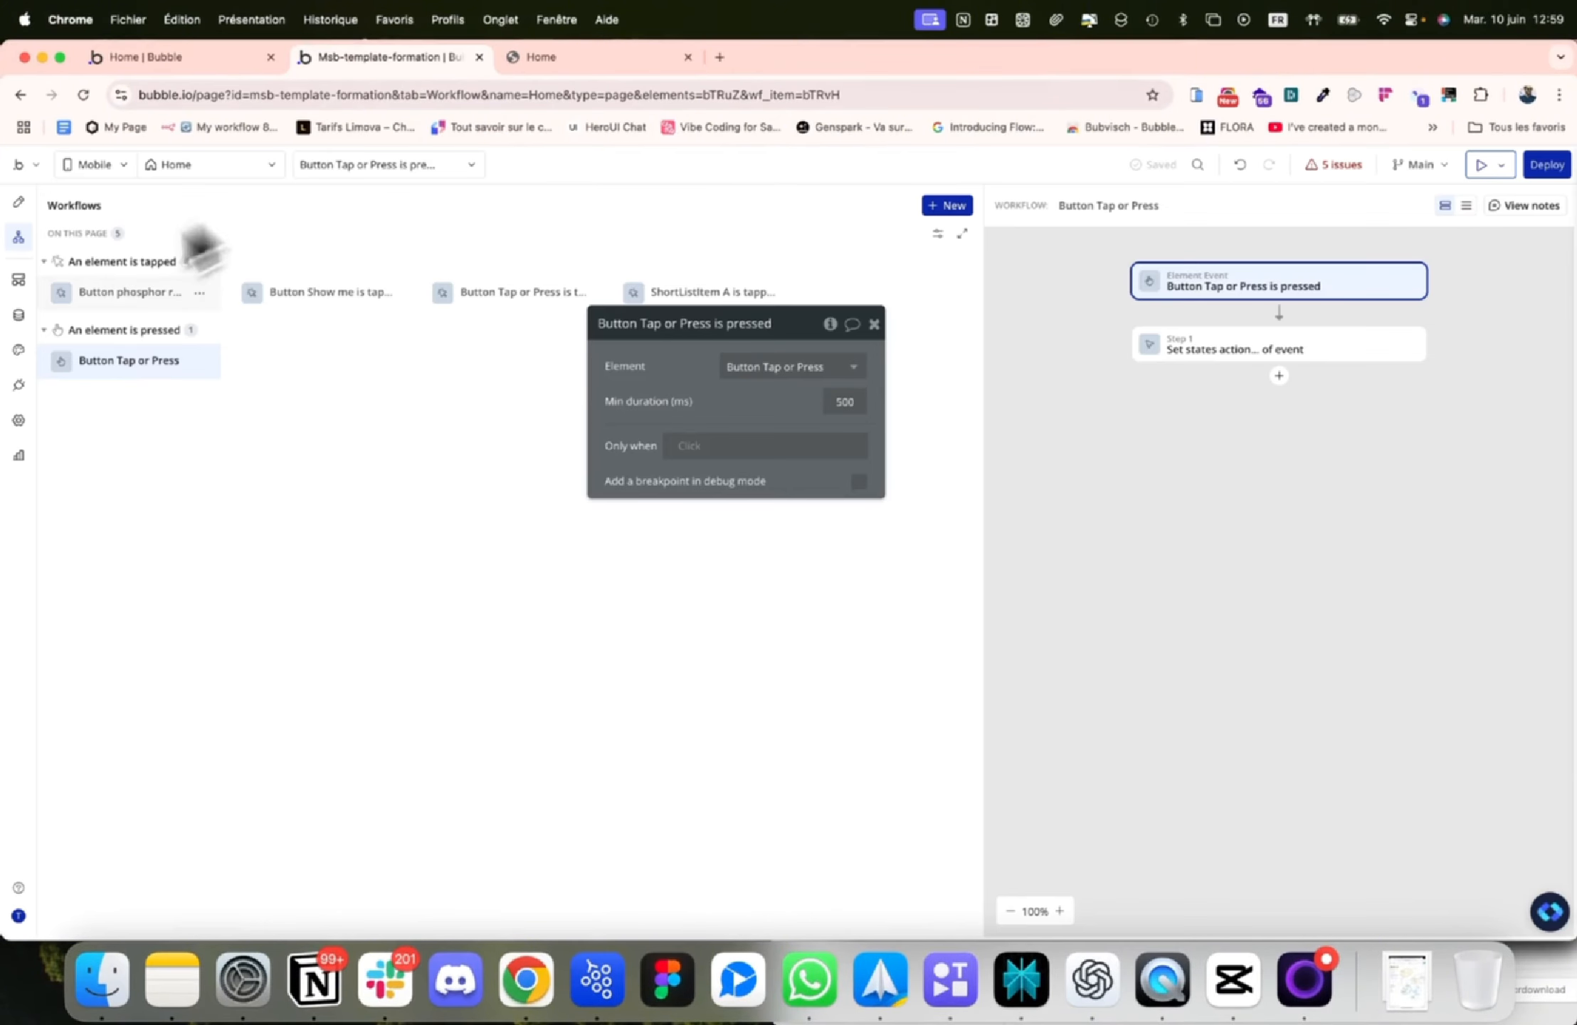
pyautogui.click(19, 203)
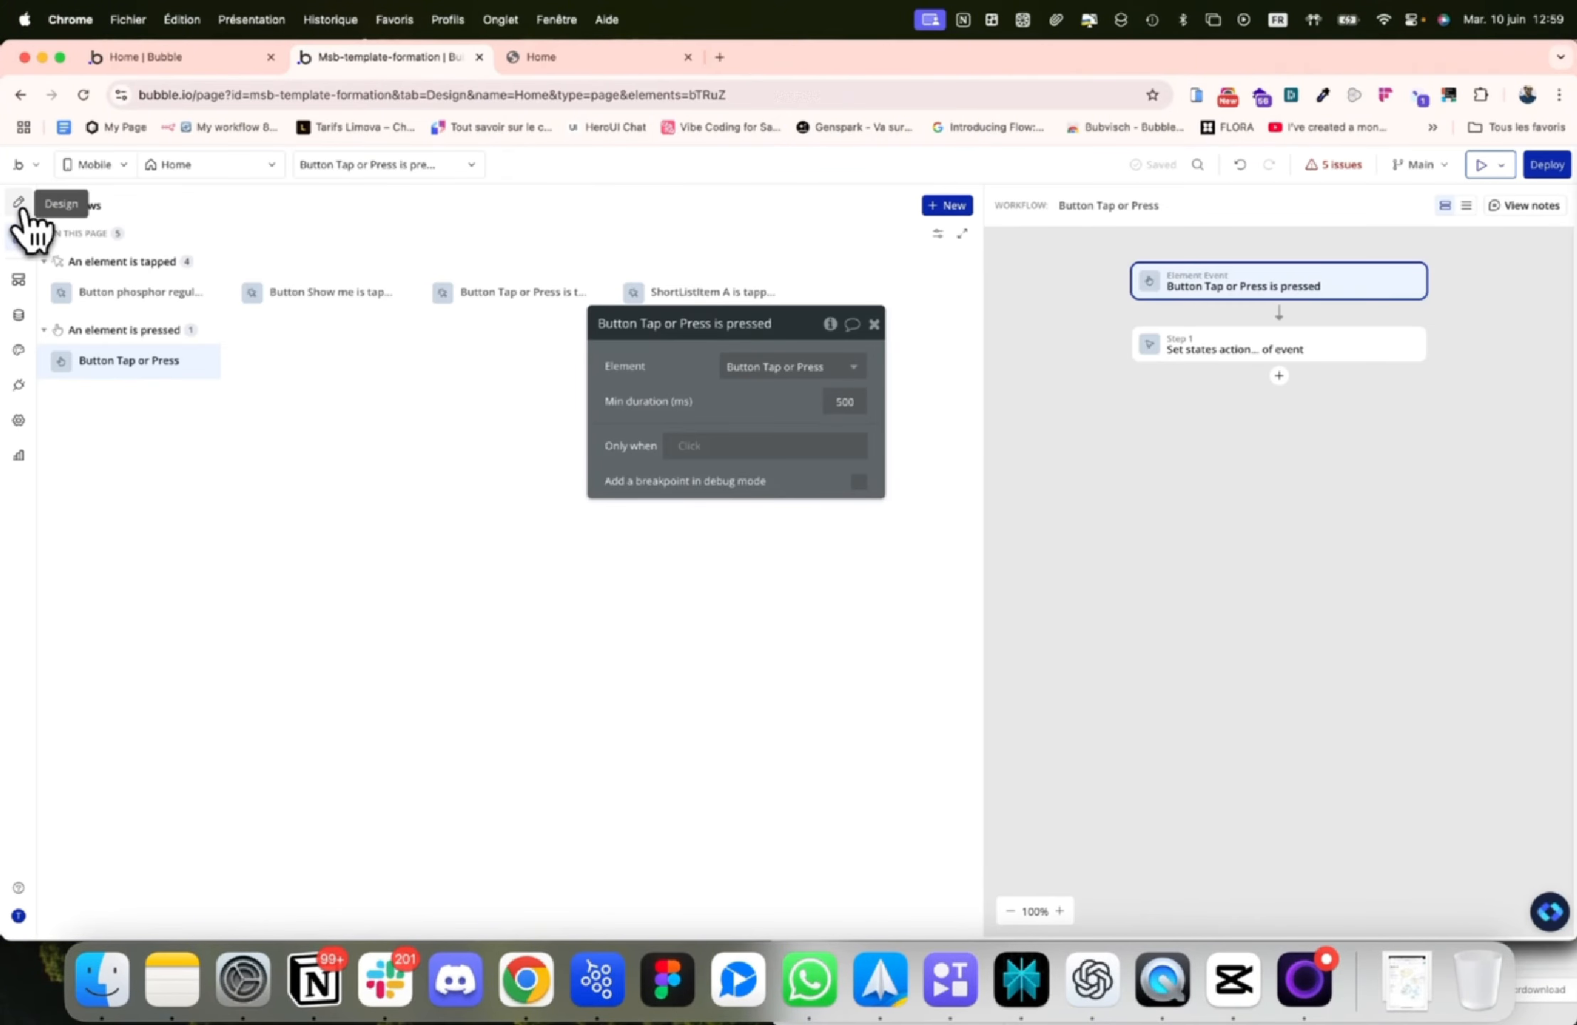
pyautogui.click(874, 324)
pyautogui.doubleClick(713, 348)
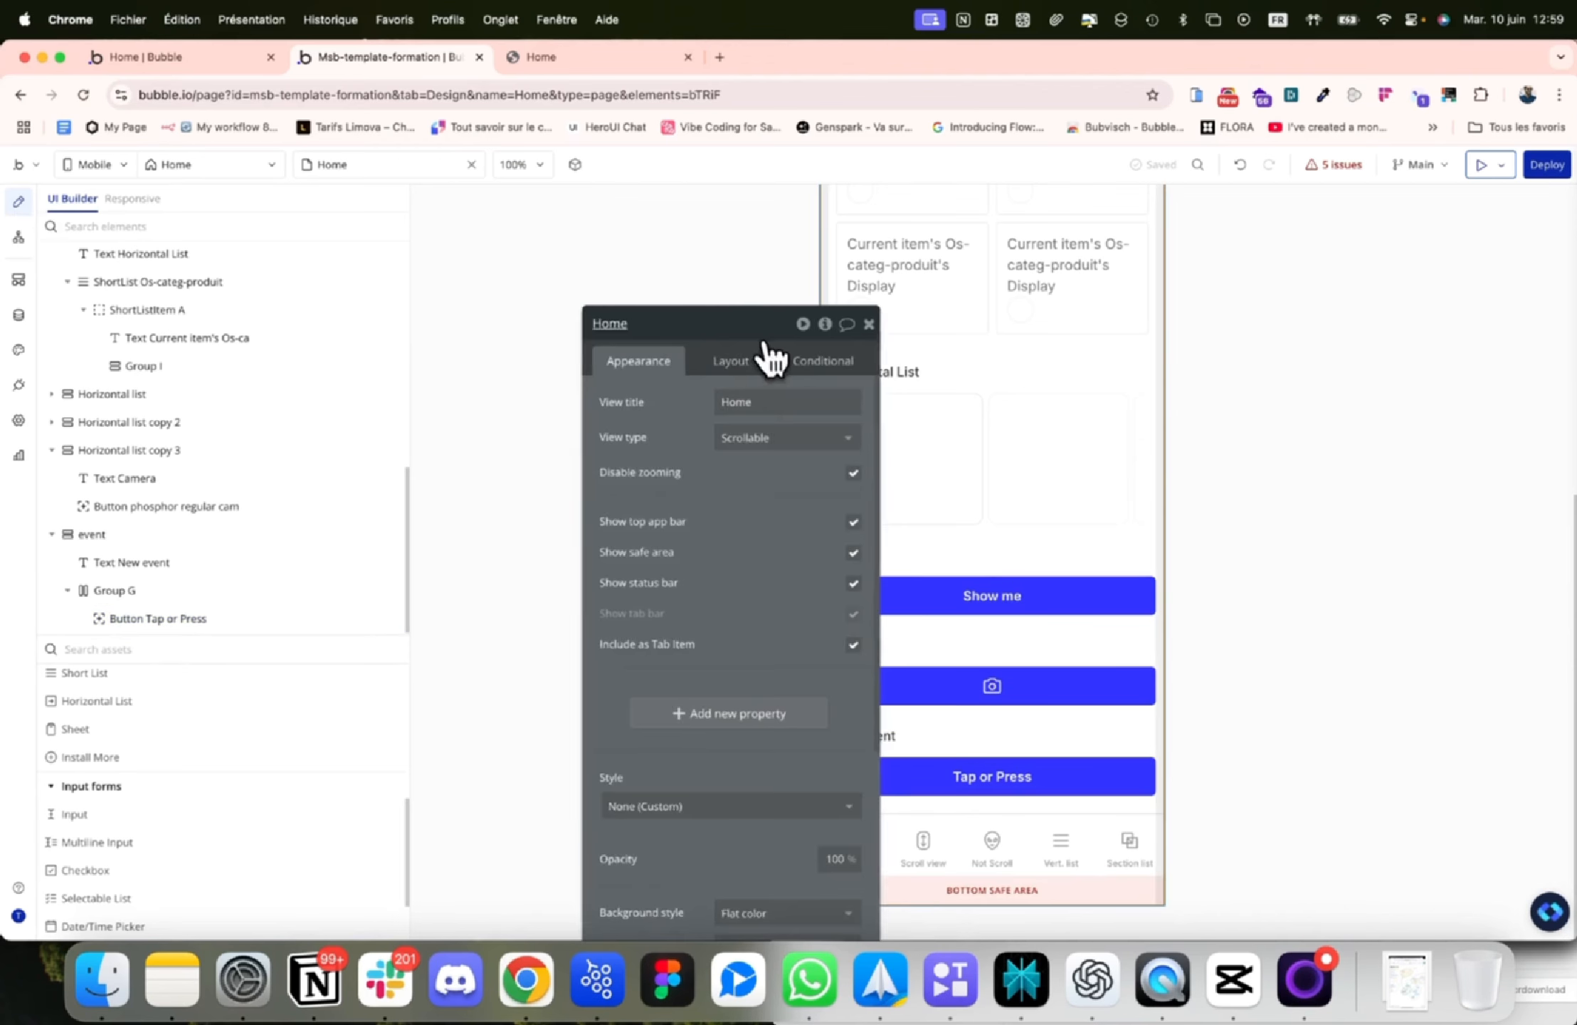
pyautogui.moveTo(767, 355); pyautogui.dragTo(642, 229)
pyautogui.scroll(7, 843, 459)
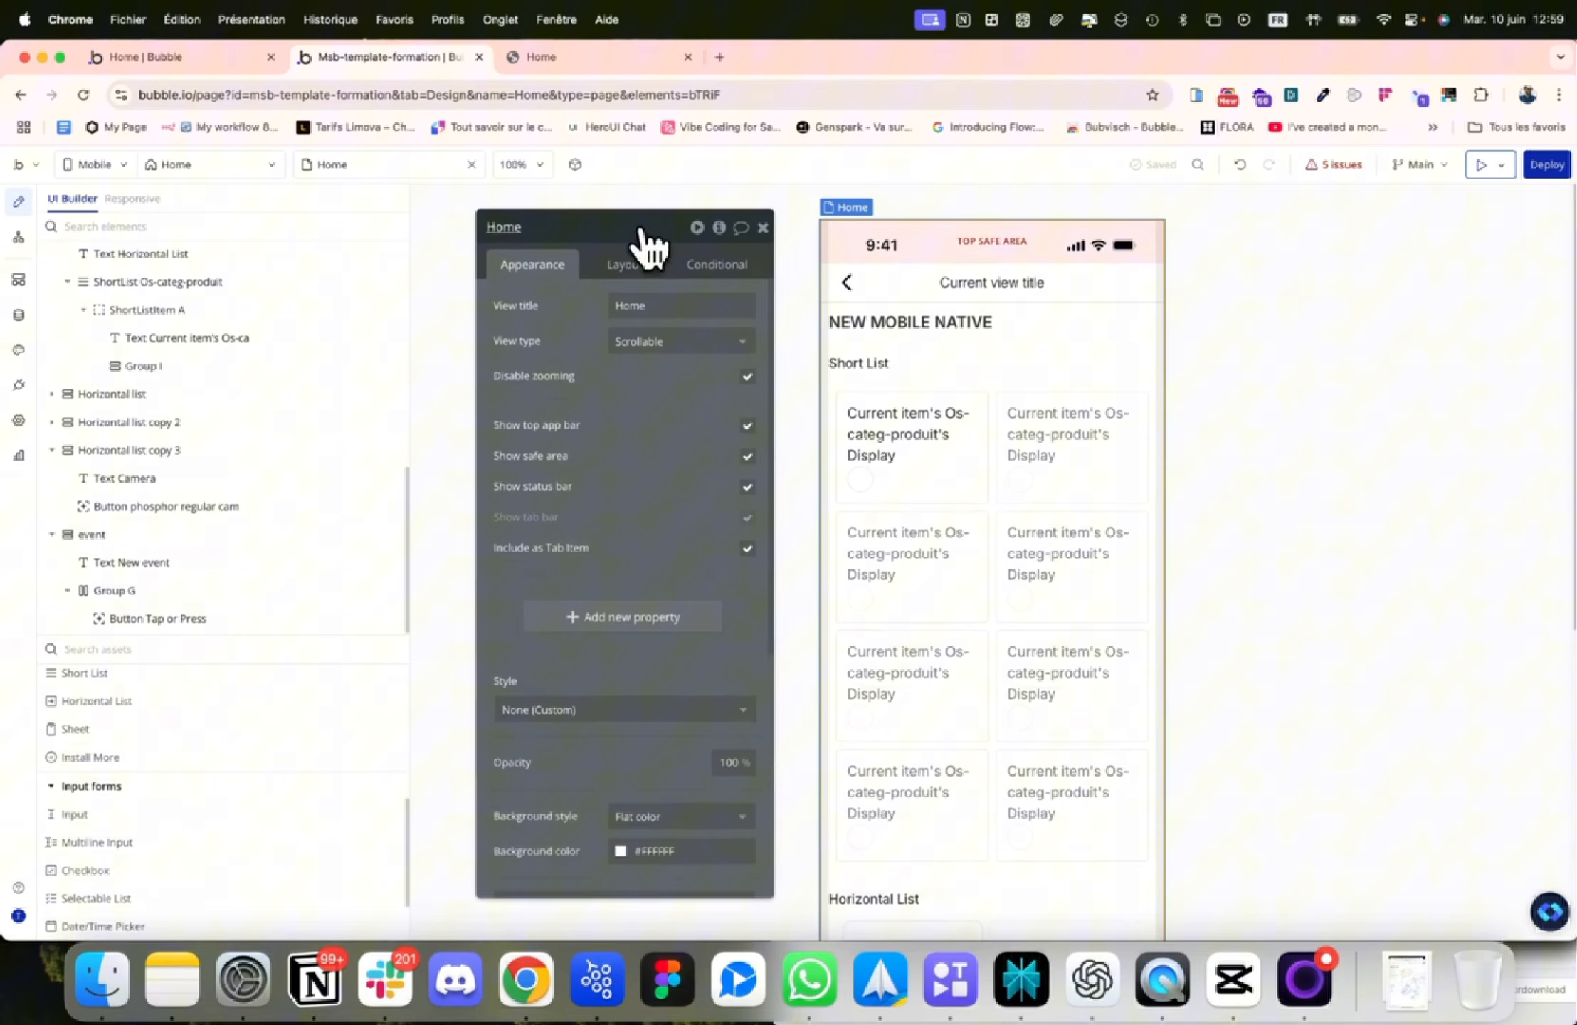
pyautogui.click(748, 424)
# Try disabling Include as Tab Item and Show tab bar for the Home view, and re-enable both options
pyautogui.scroll(-7, 889, 456)
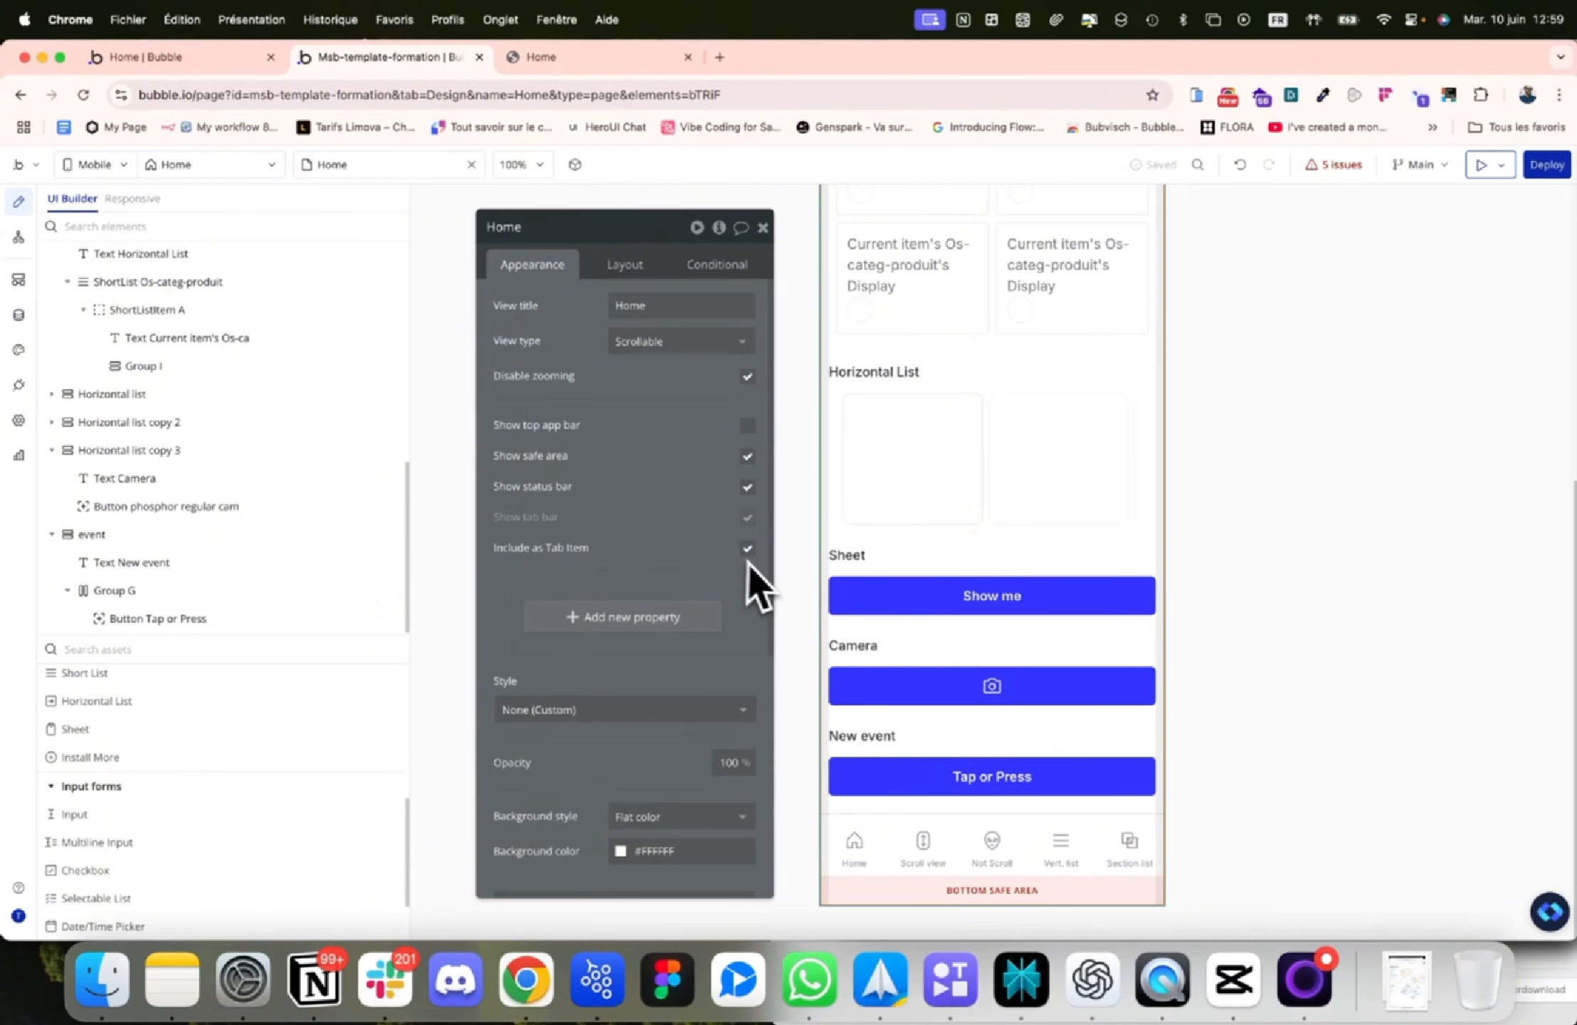
pyautogui.click(747, 487)
pyautogui.click(748, 551)
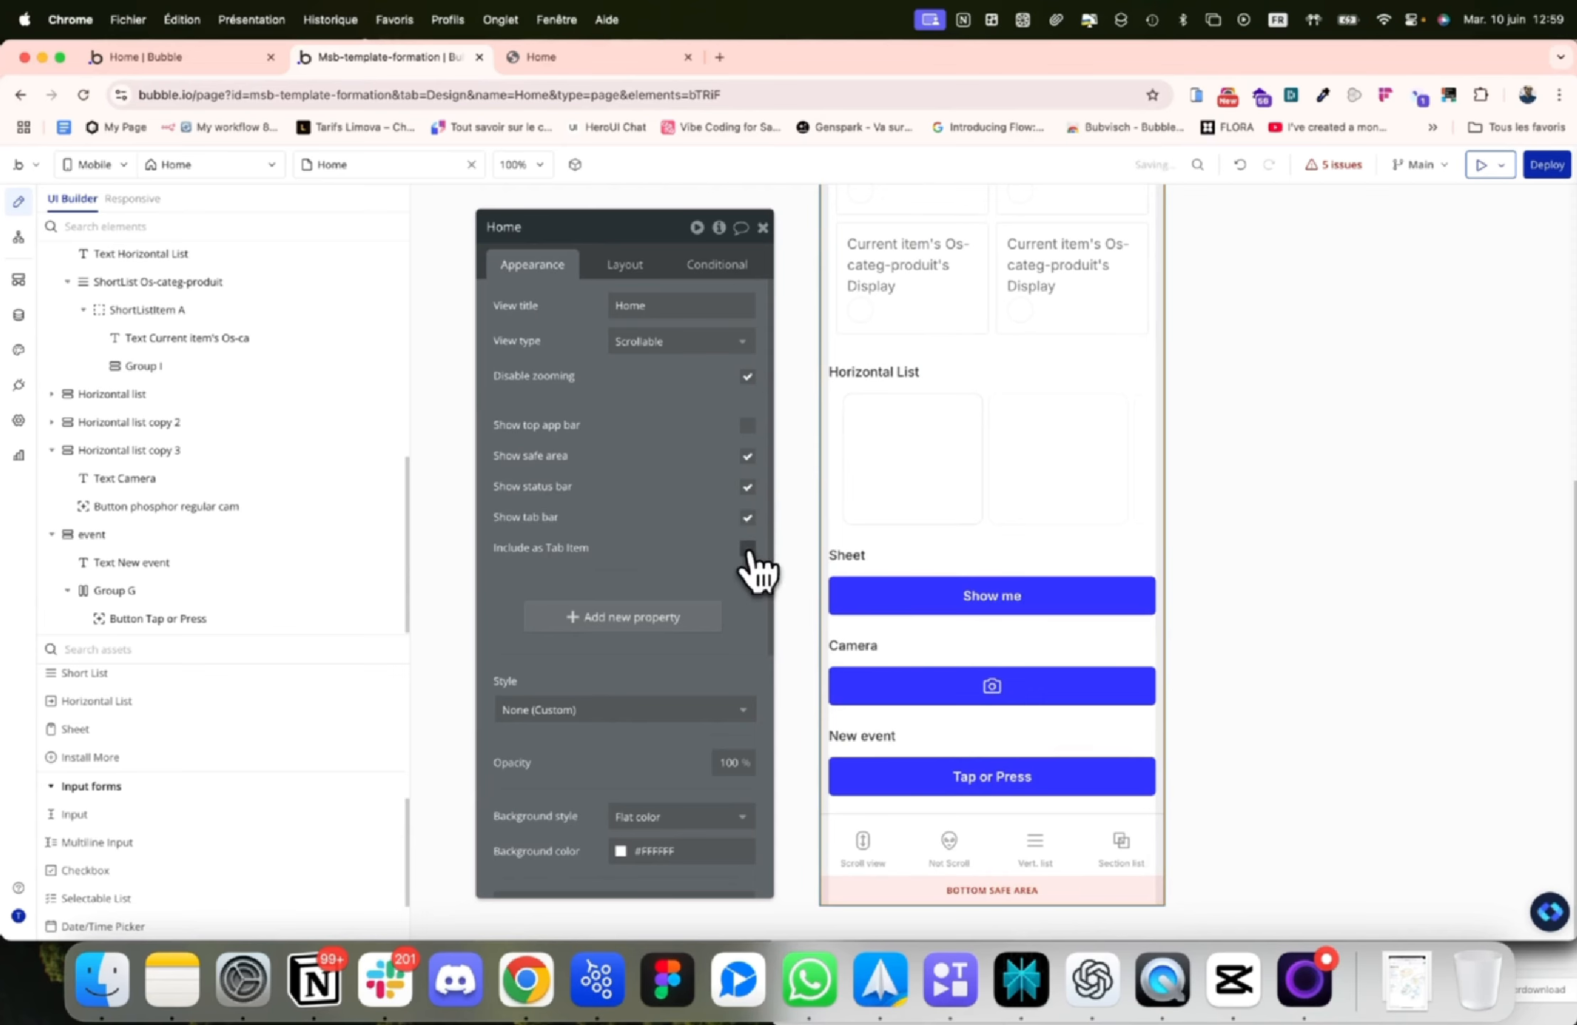
pyautogui.click(749, 551)
pyautogui.click(749, 549)
pyautogui.click(747, 518)
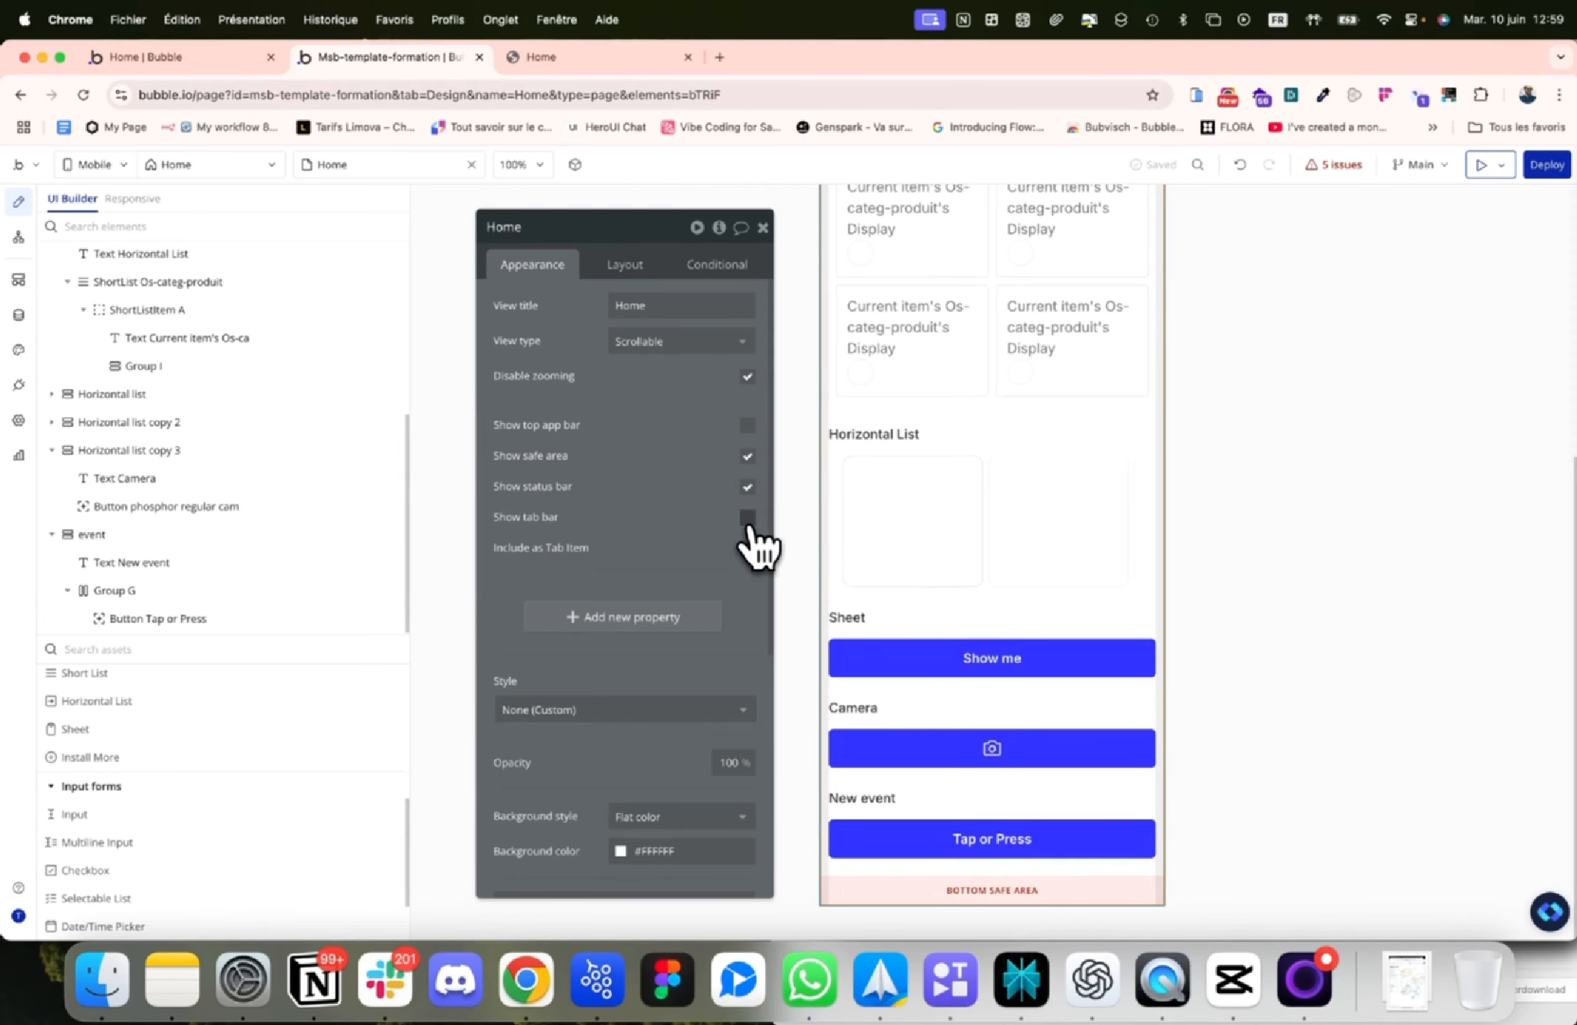
pyautogui.click(749, 525)
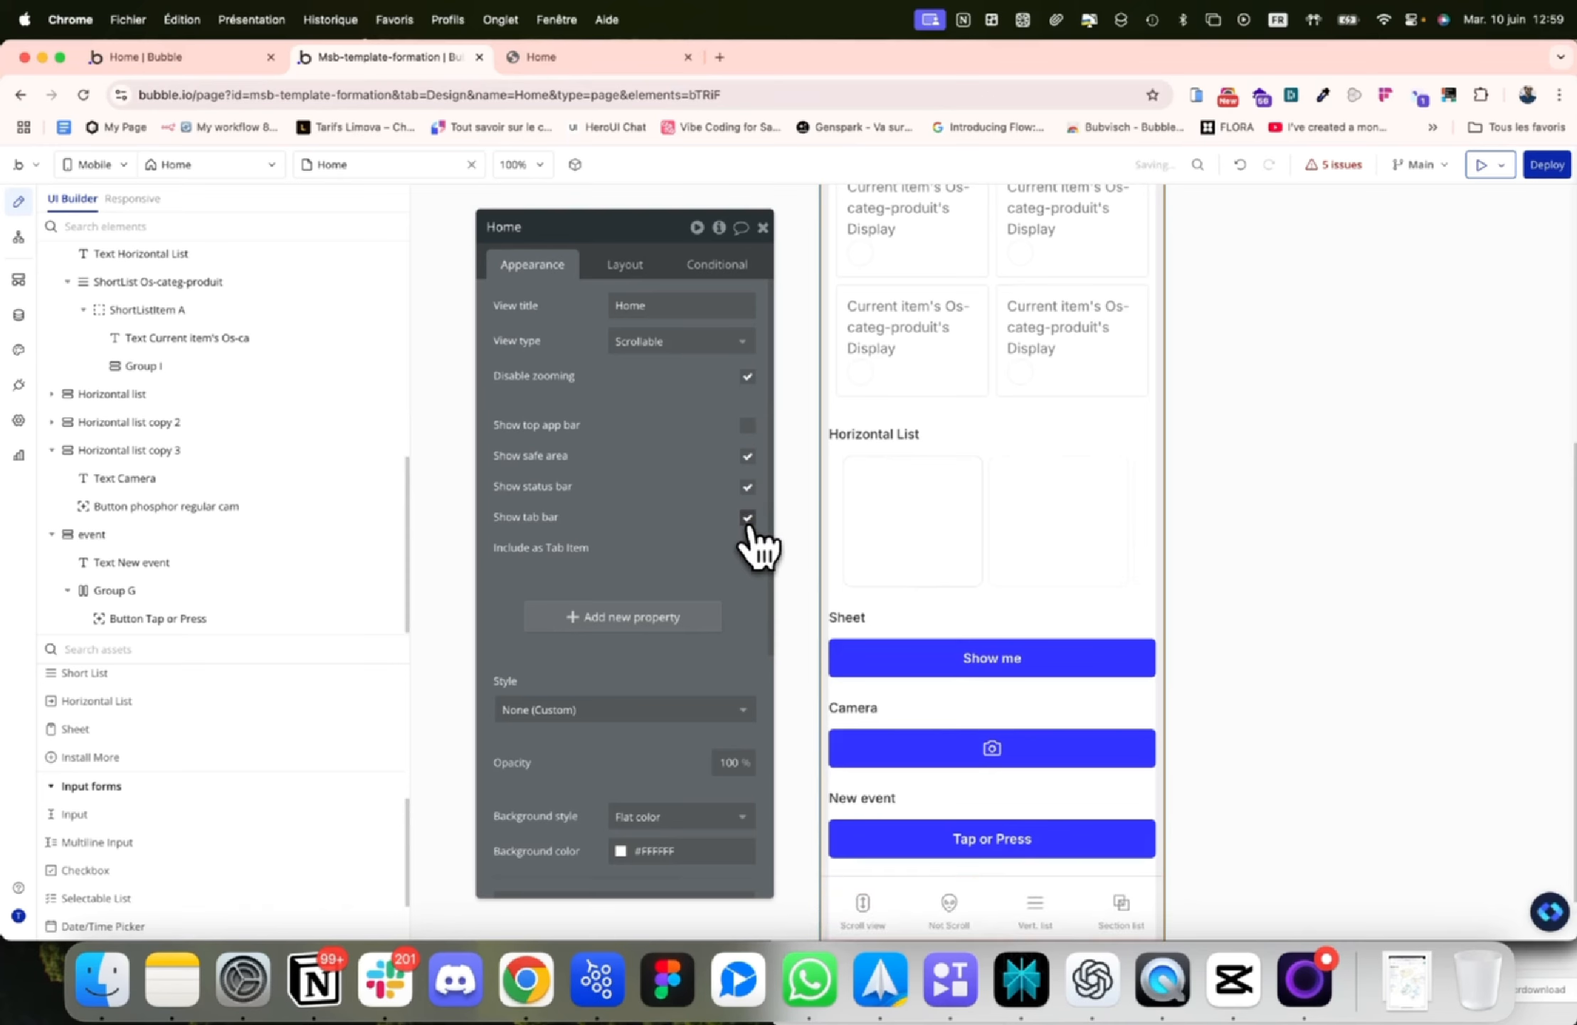
pyautogui.click(748, 550)
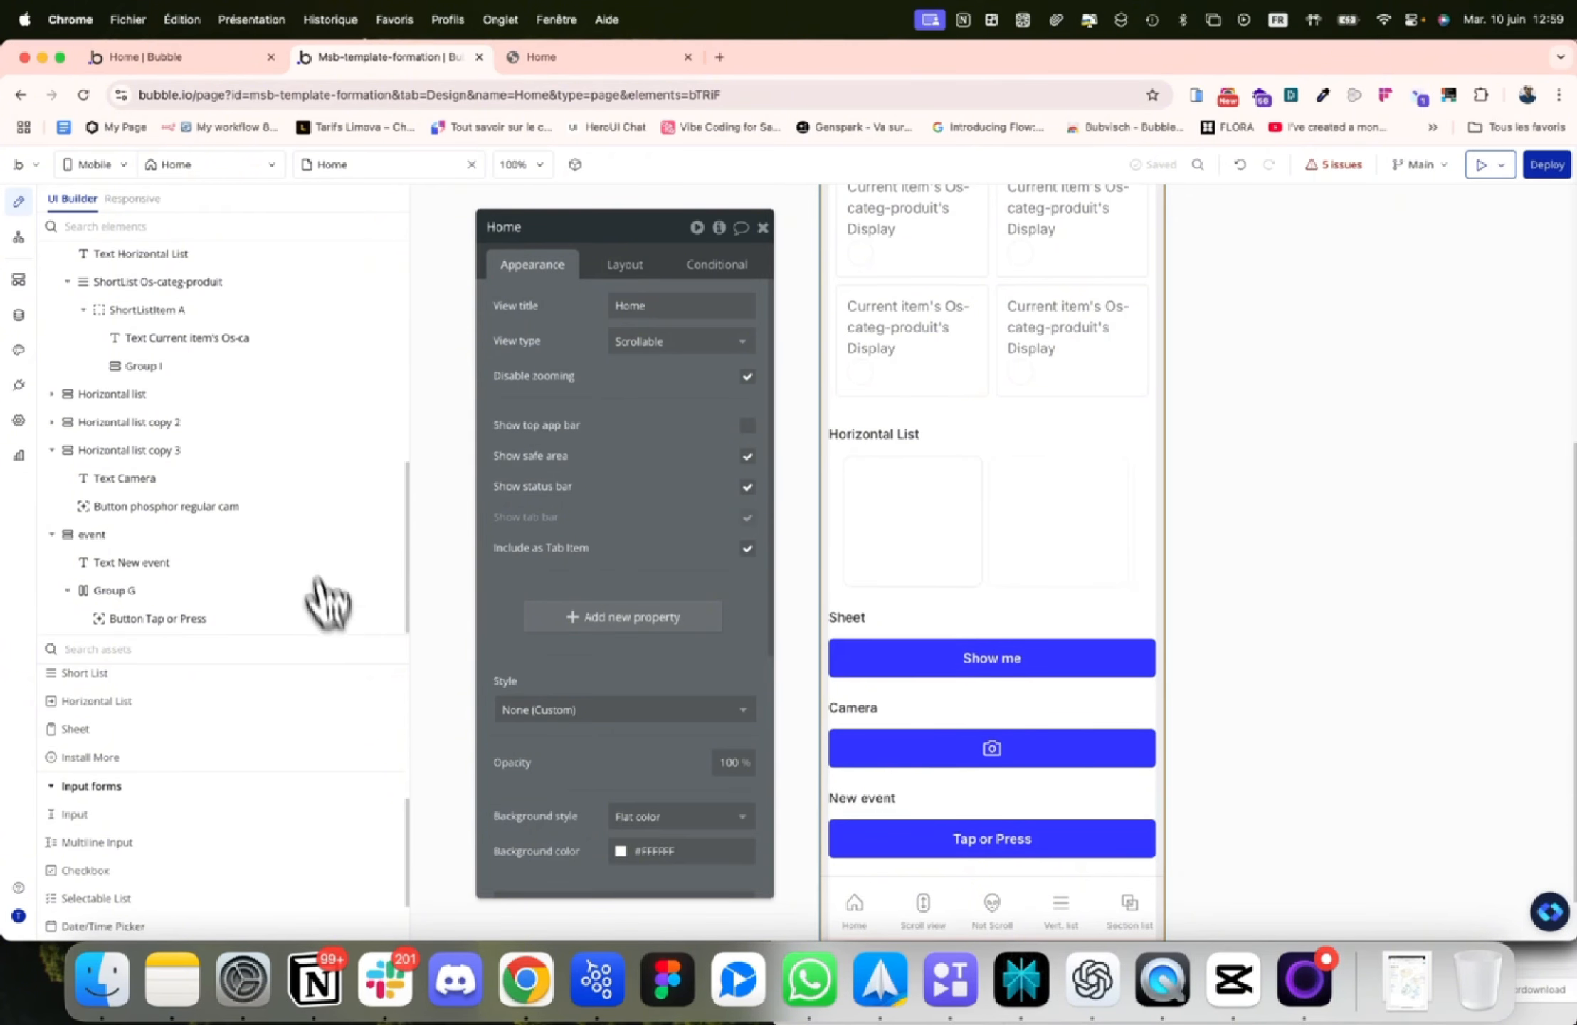
# Select the Tab Bar under Navigation and open the settings of its Home tab item
pyautogui.scroll(3, 314, 570)
pyautogui.scroll(4, 306, 531)
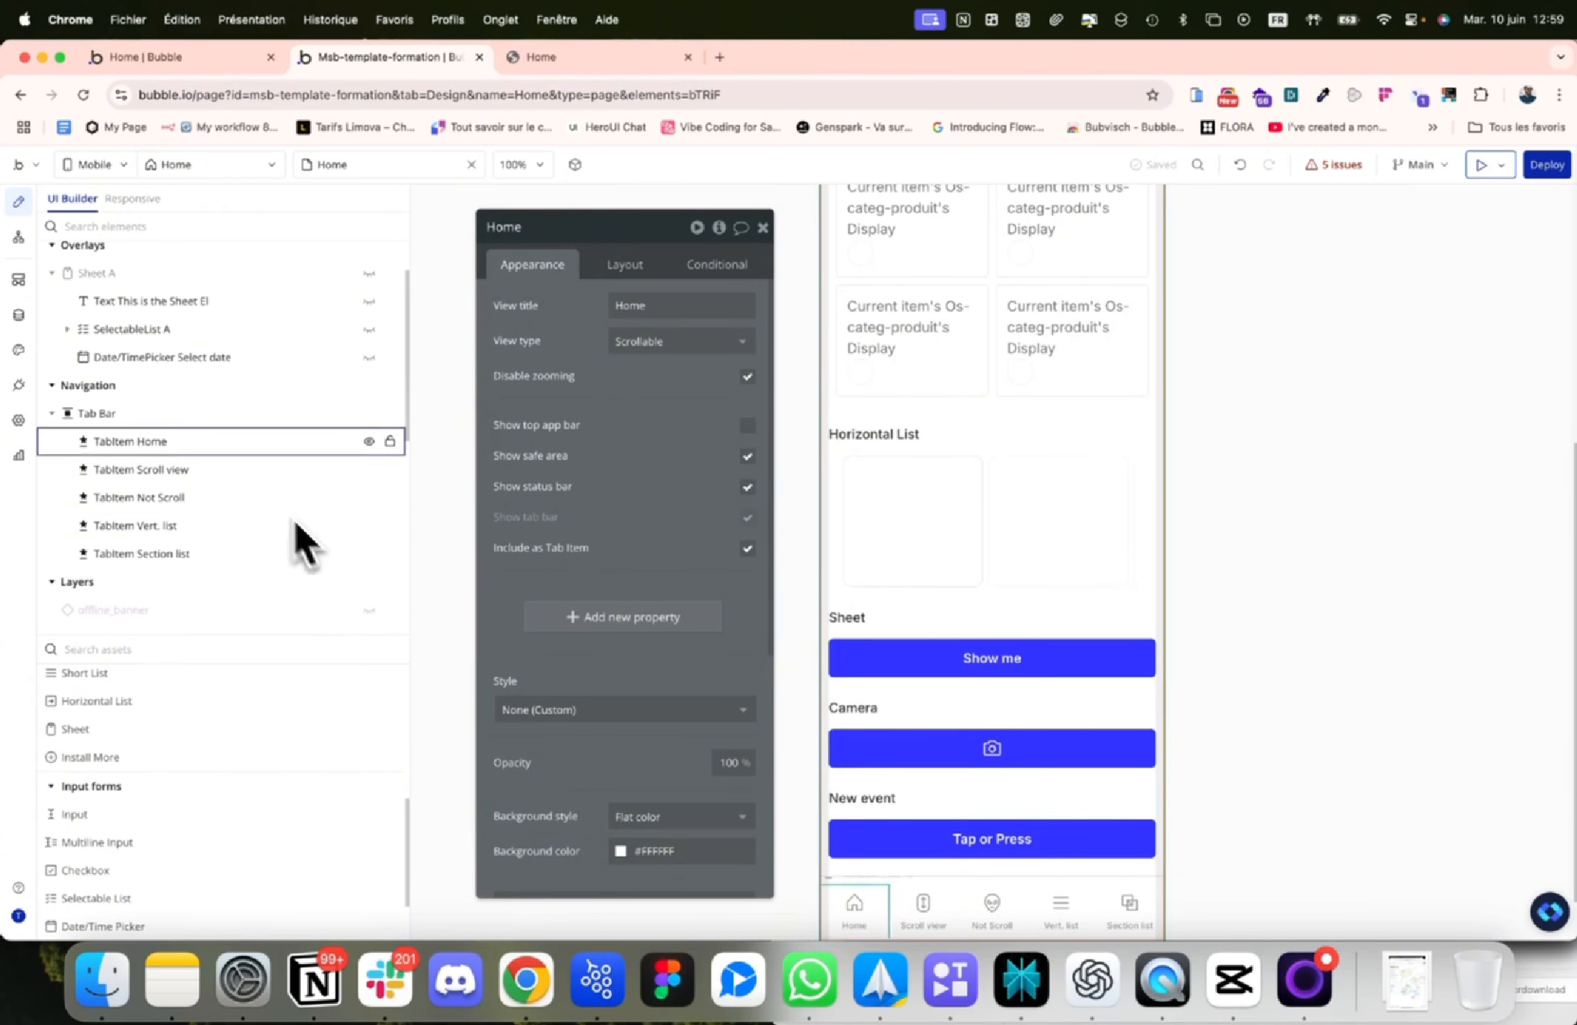
pyautogui.click(190, 416)
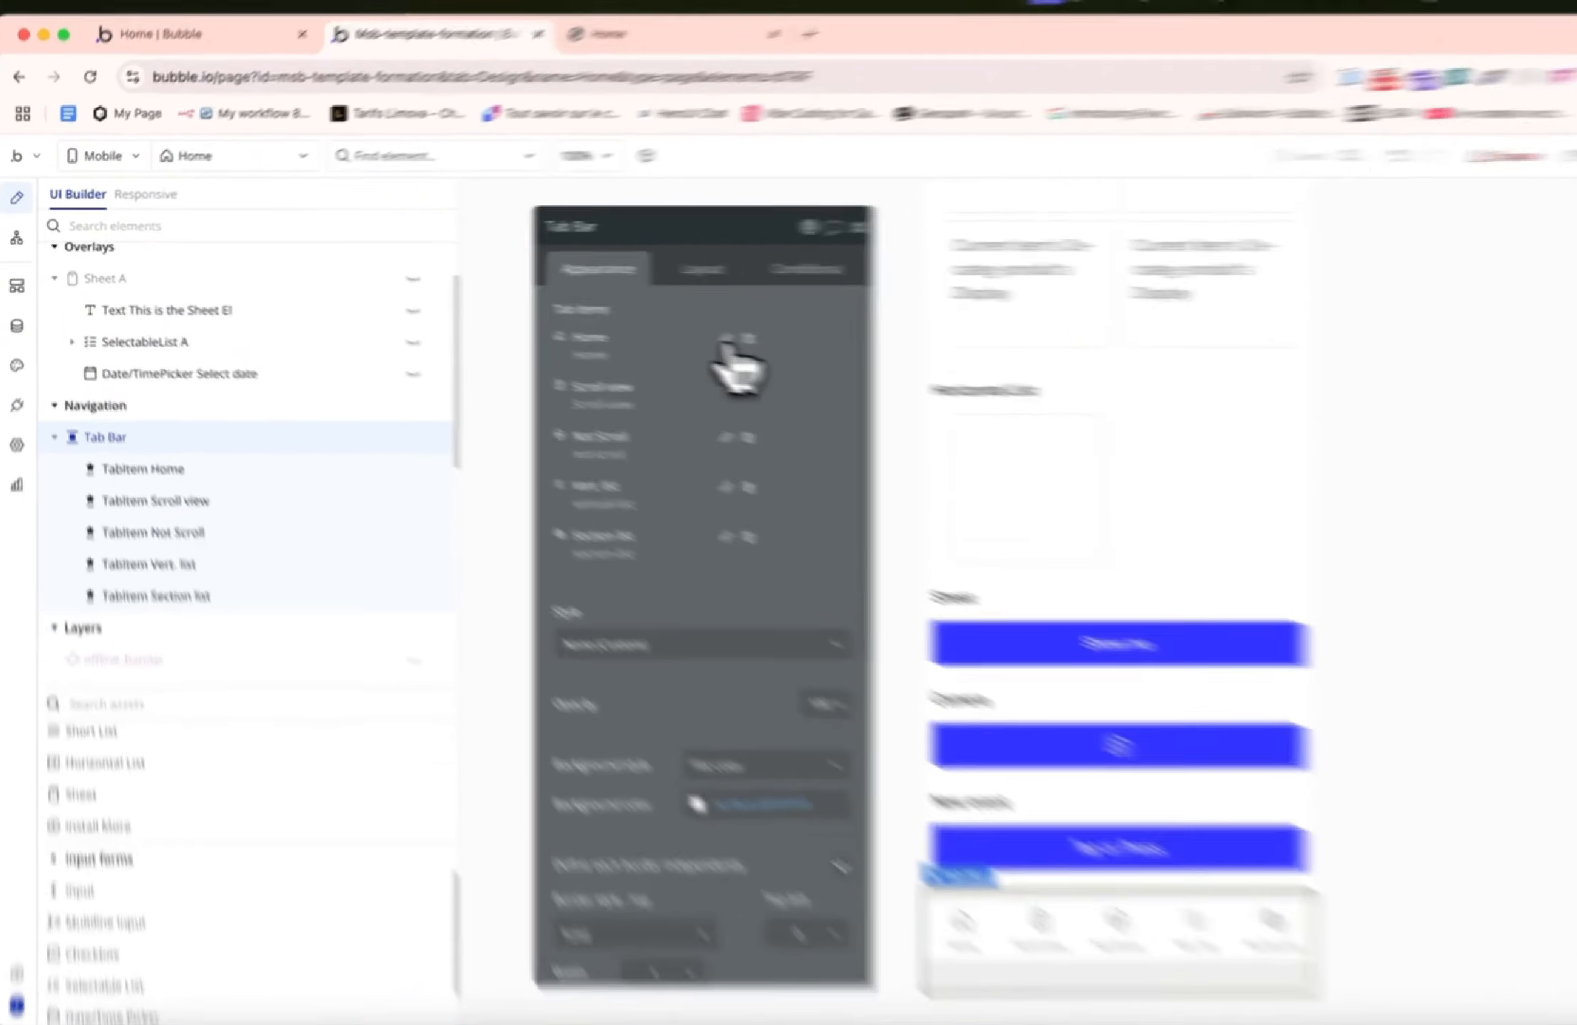
pyautogui.click(646, 326)
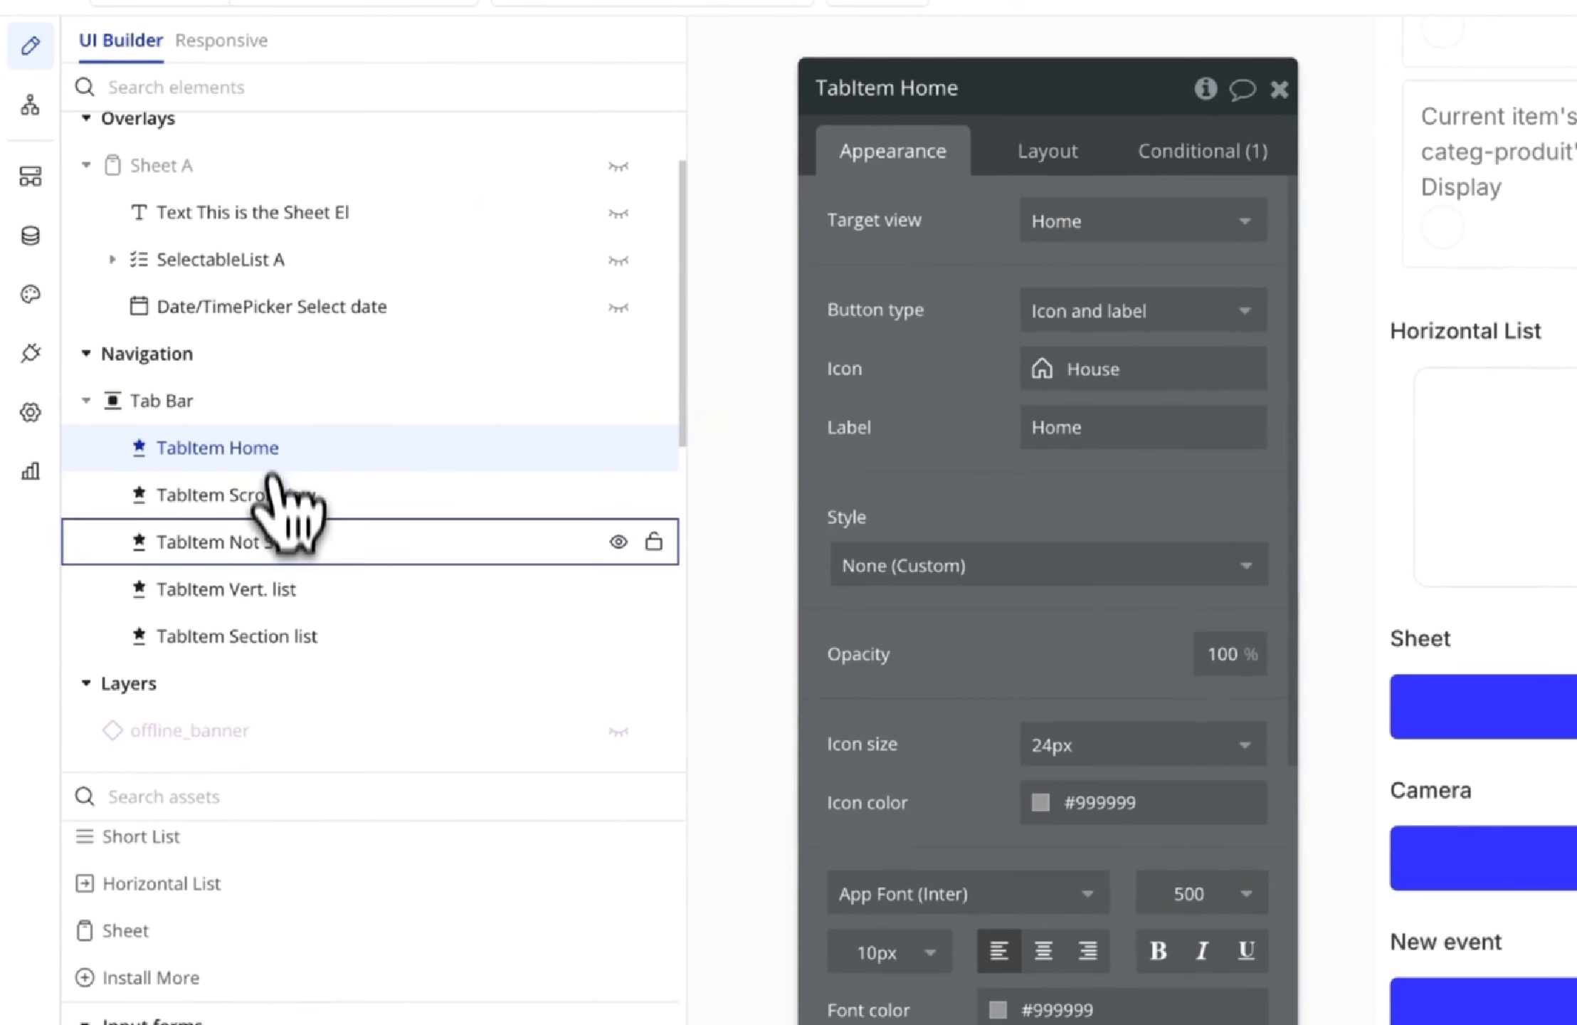
# Delete the Section list item from the Tab Bar and undo the deletion
pyautogui.click(229, 416)
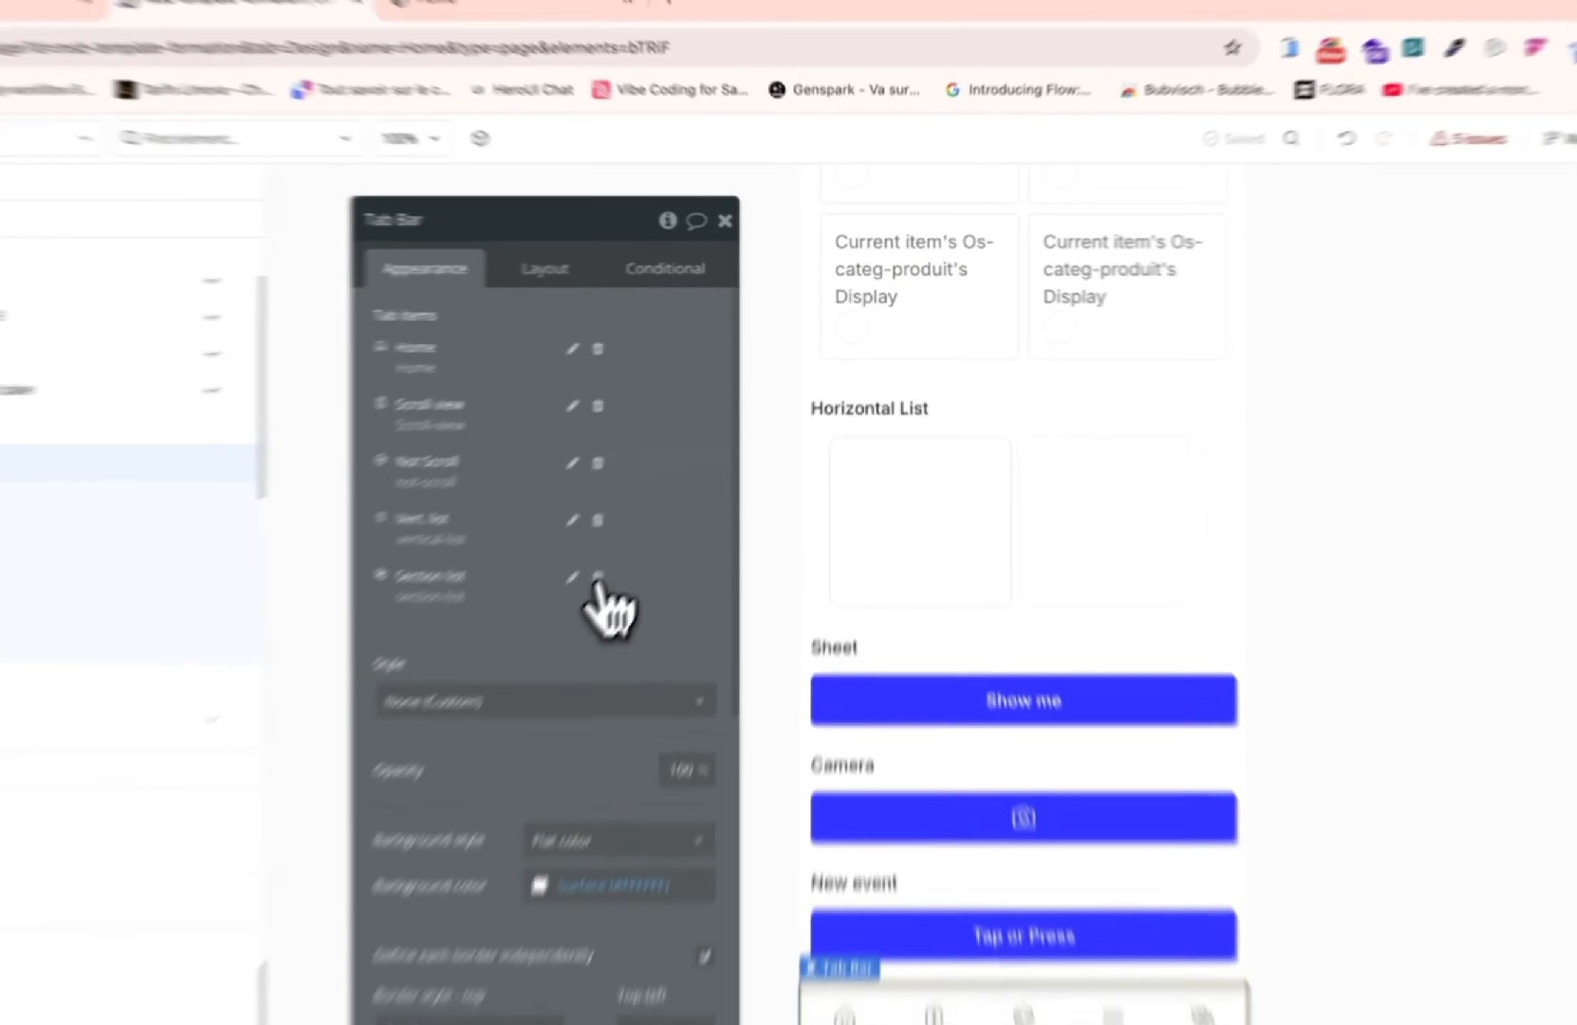
pyautogui.click(665, 501)
pyautogui.click(533, 682)
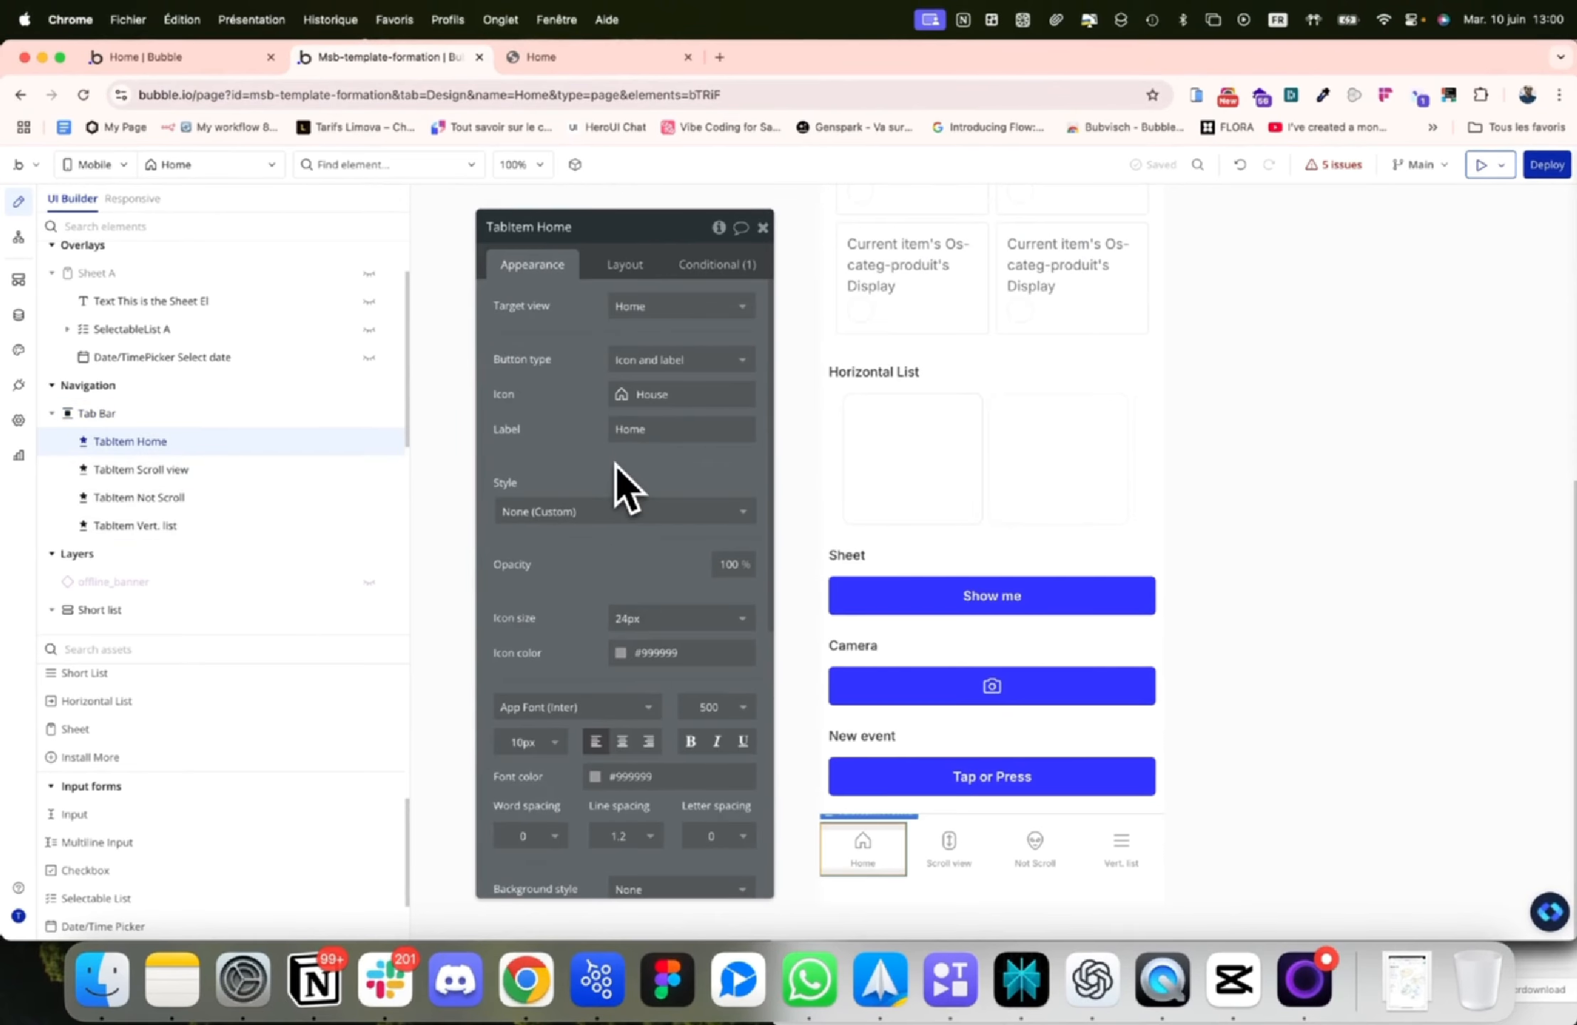
pyautogui.click(158, 415)
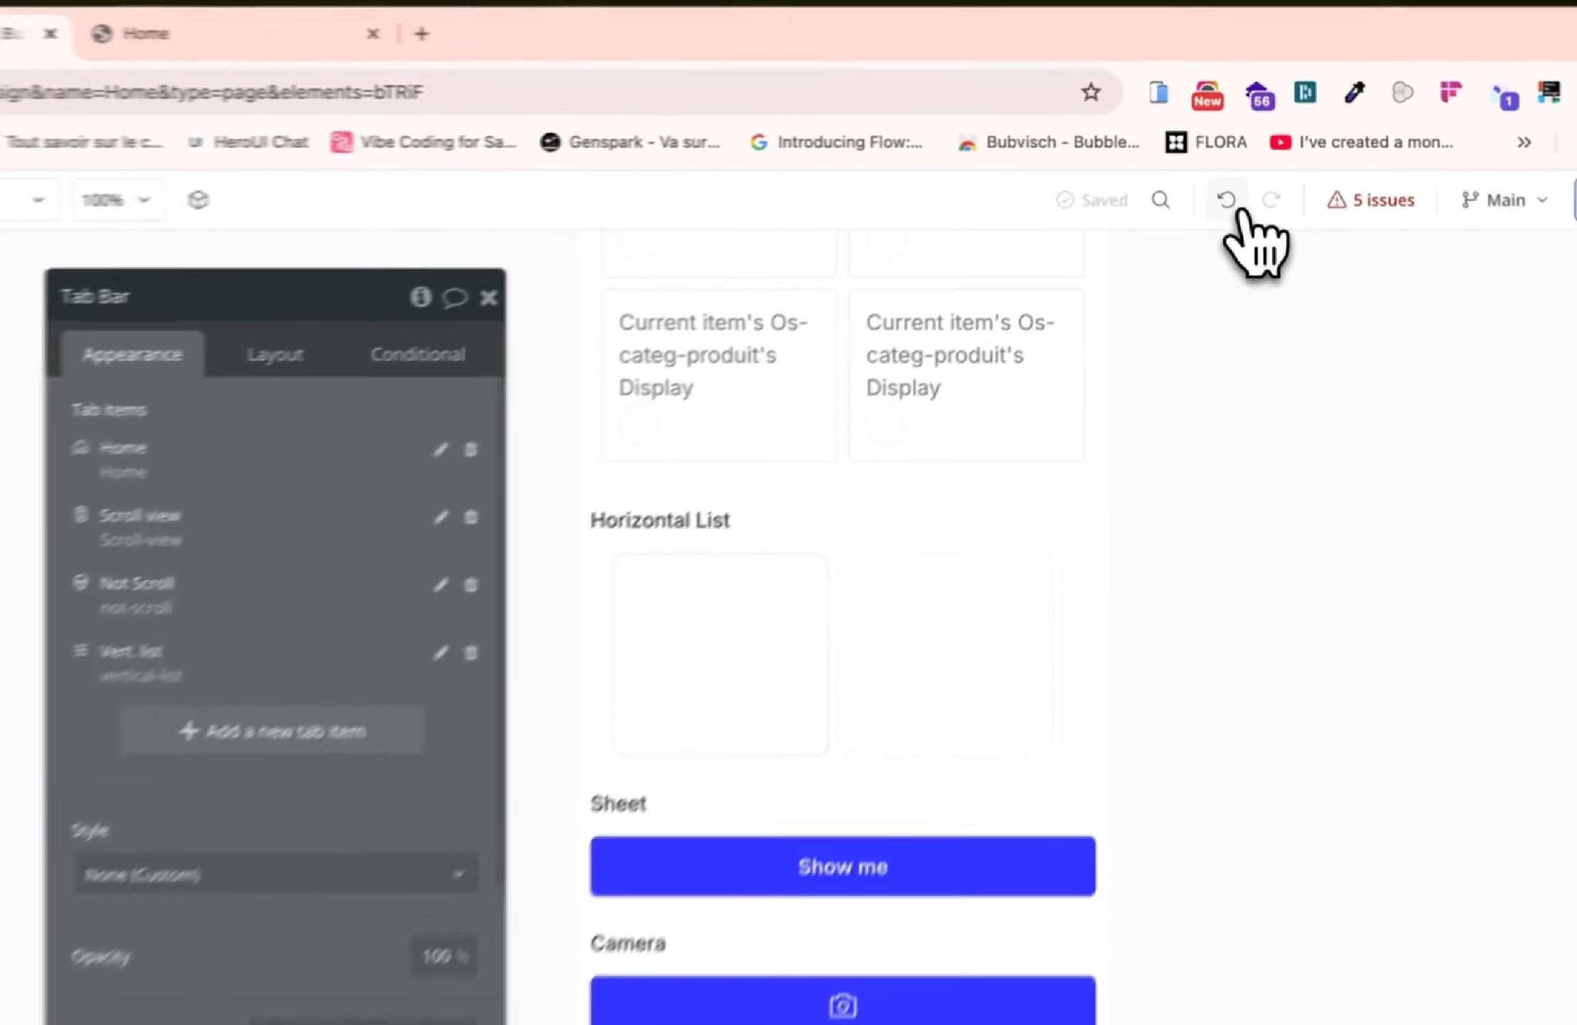
pyautogui.click(1242, 165)
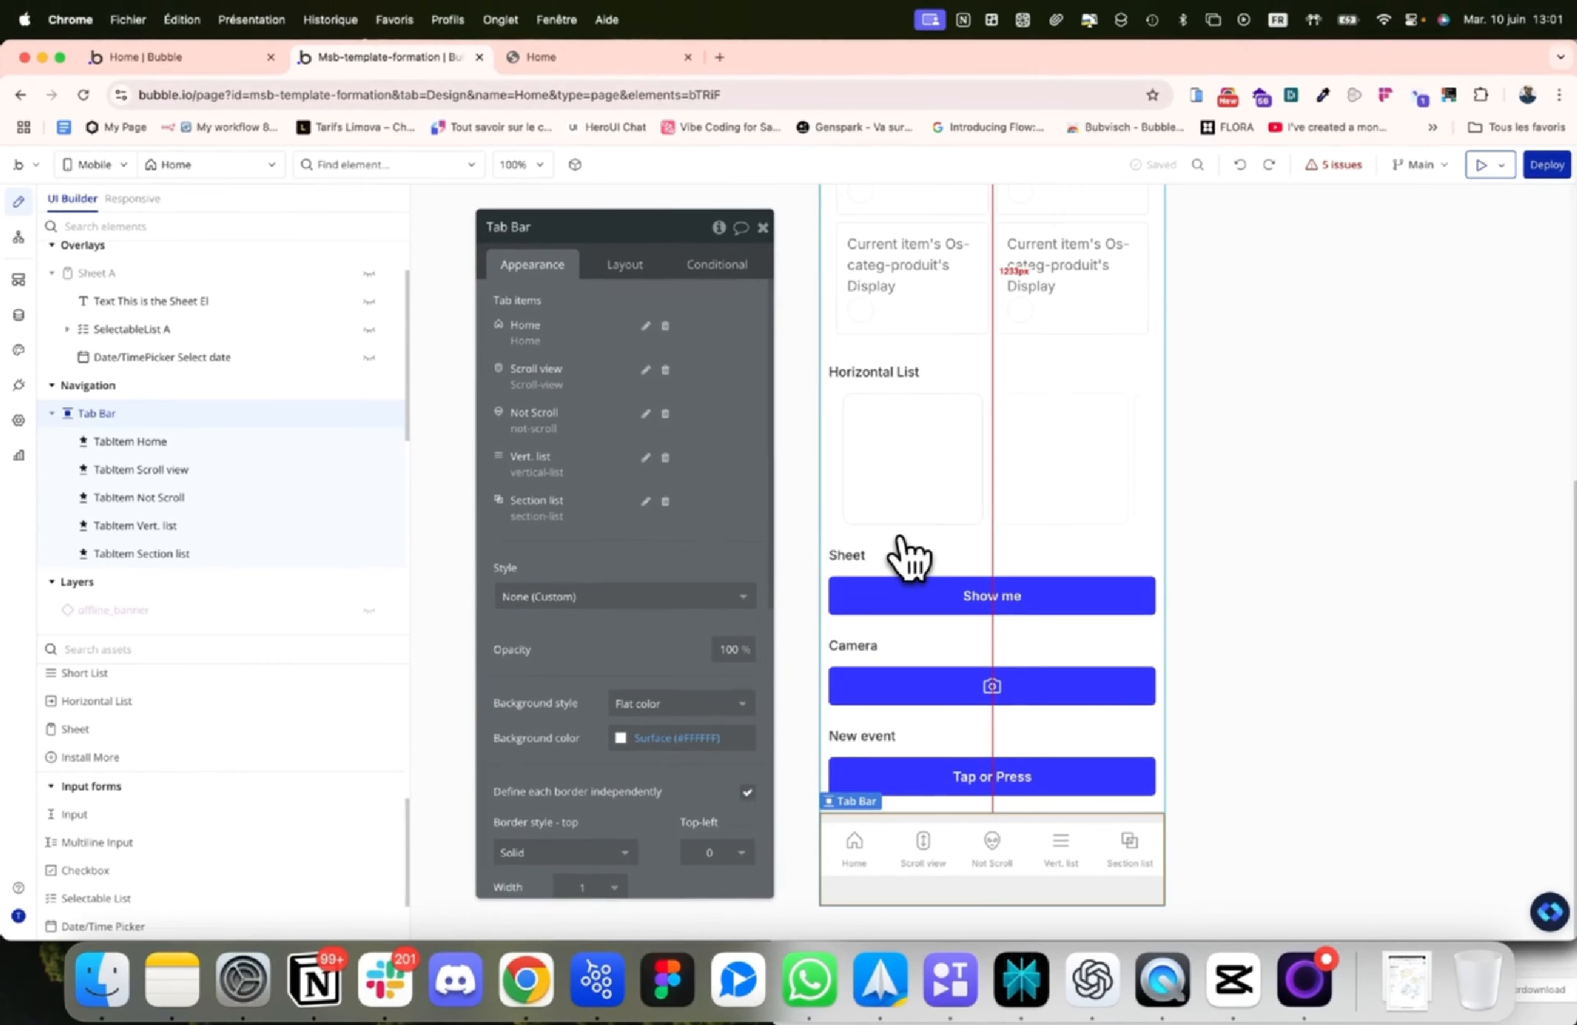
pyautogui.scroll(7, 915, 539)
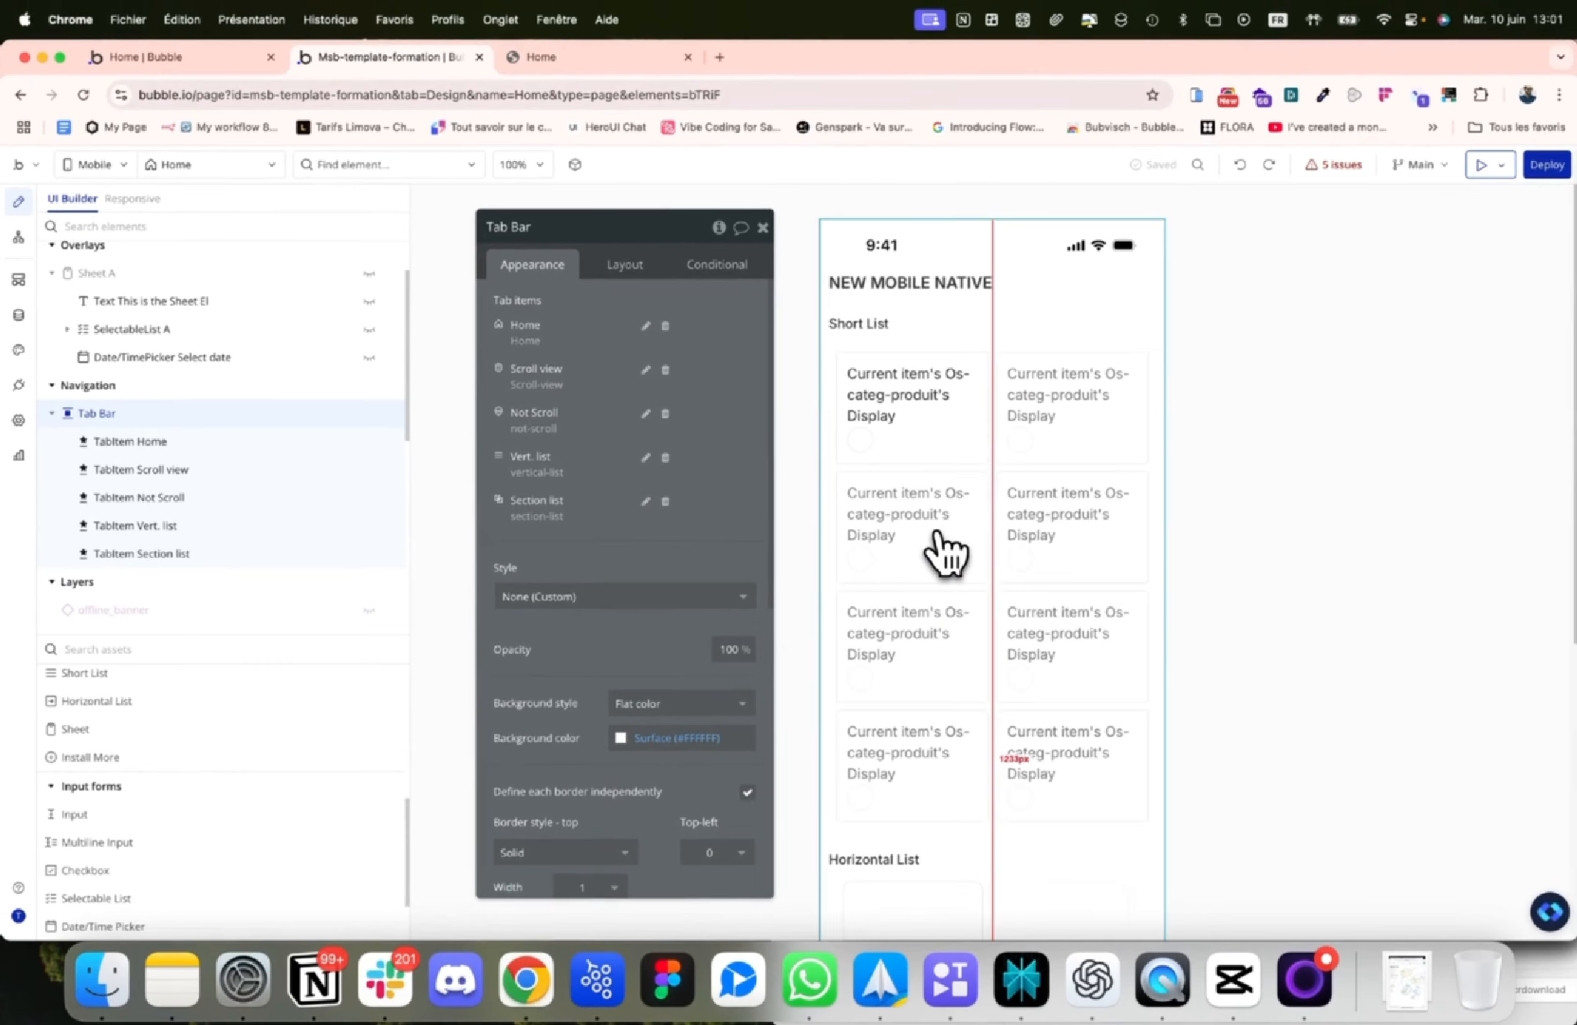
# Open the tap workflow of the first item in the Home view's Short List
pyautogui.click(940, 455)
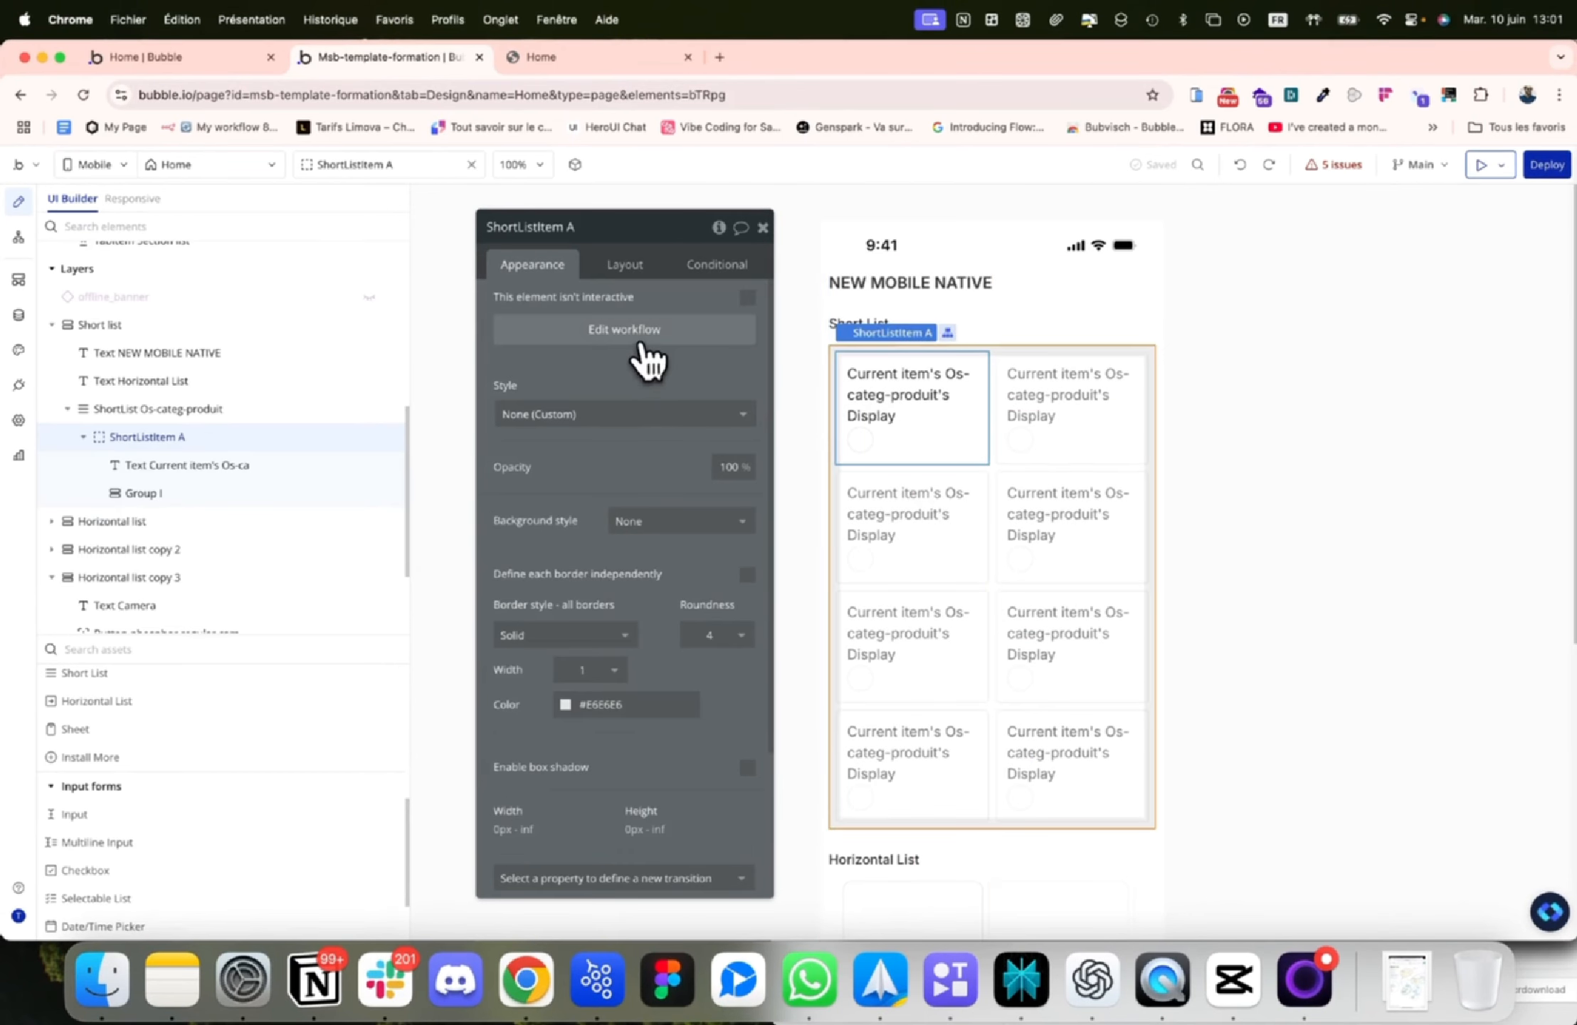
pyautogui.click(636, 335)
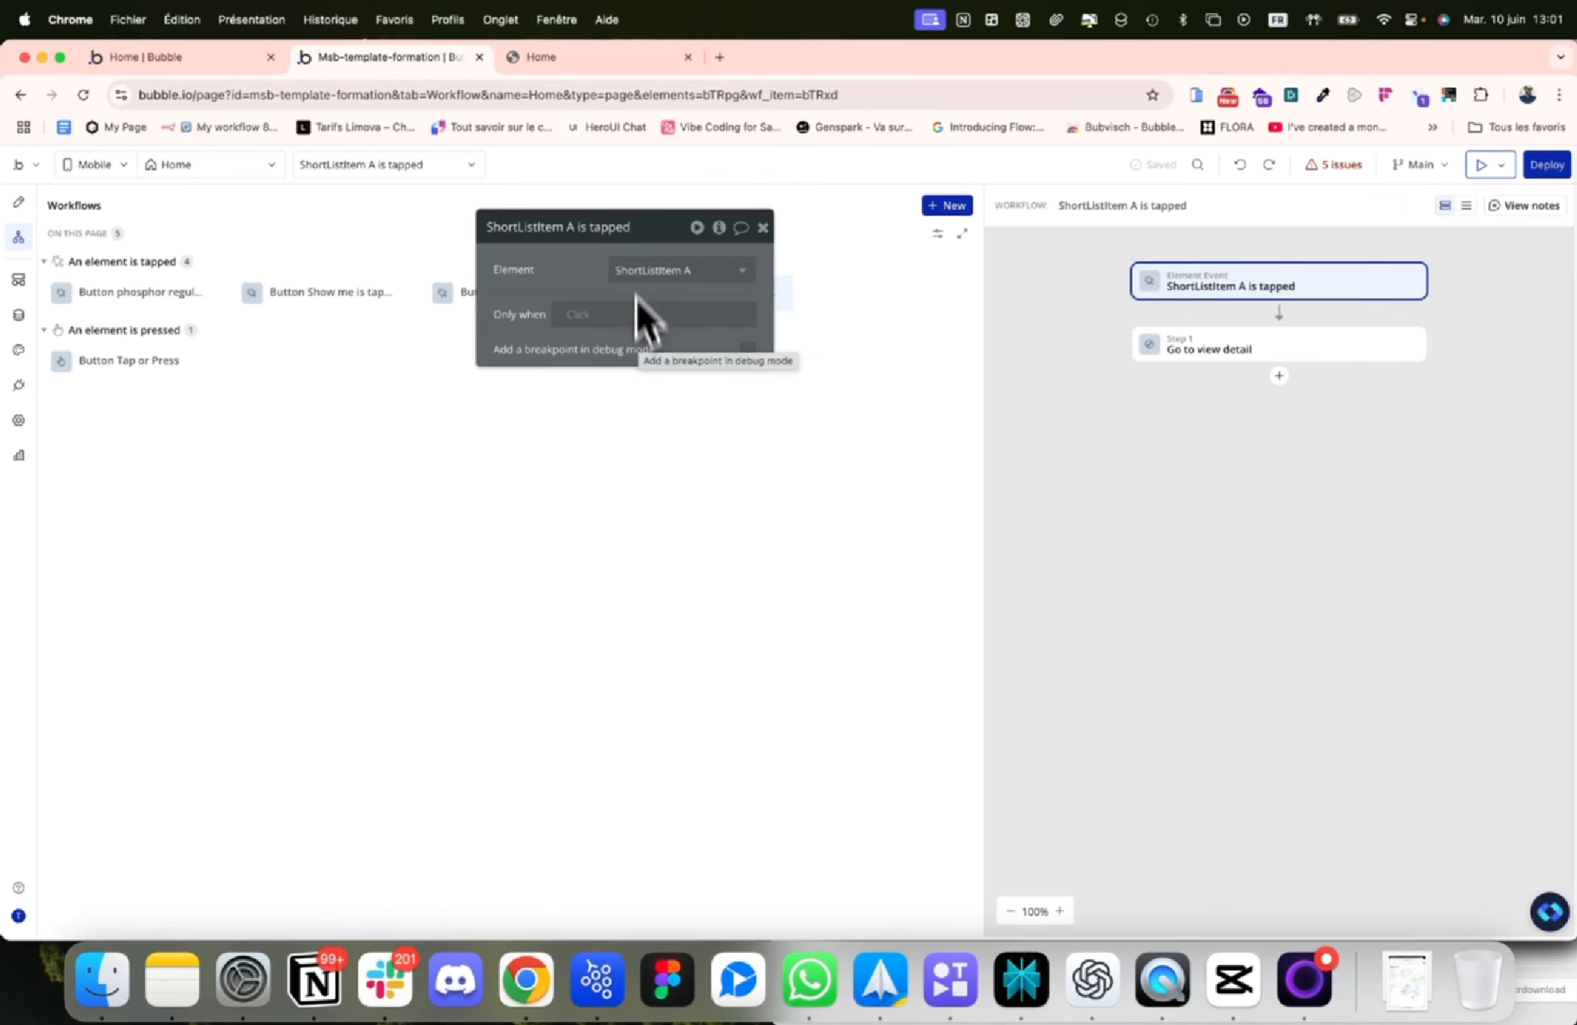
pyautogui.moveTo(624, 222); pyautogui.dragTo(923, 415)
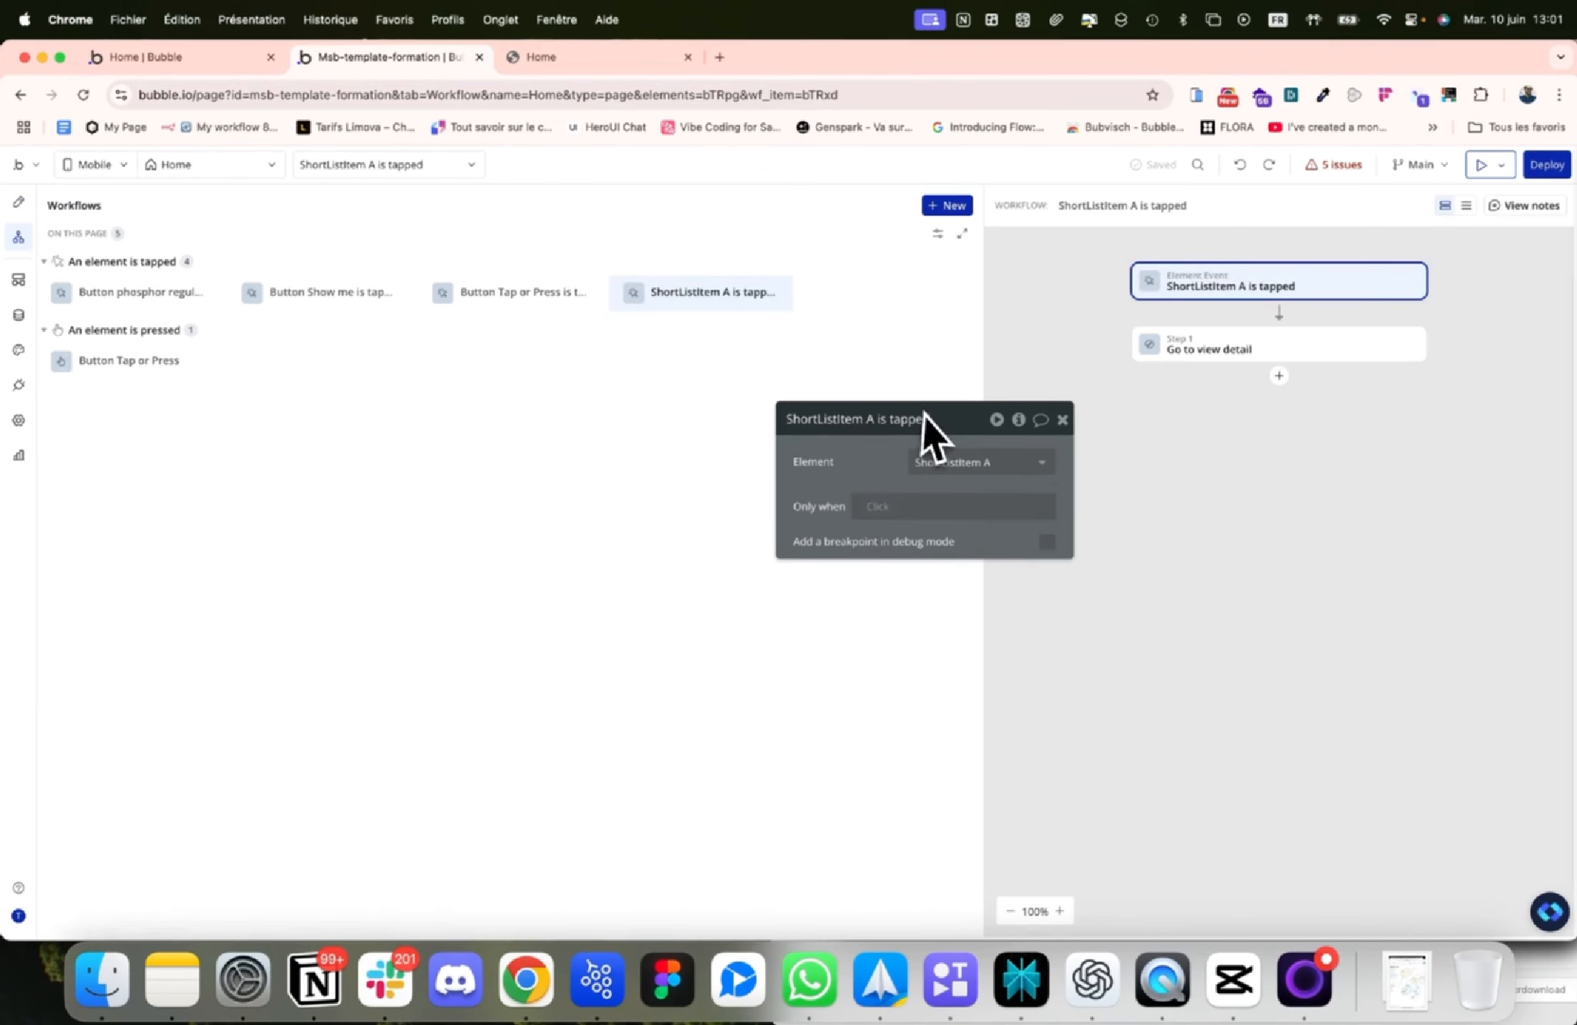
# Try adding a second Go to view action with Modal navigation to the ShortListItem A workflow, and delete that action
pyautogui.click(1216, 352)
pyautogui.click(1279, 377)
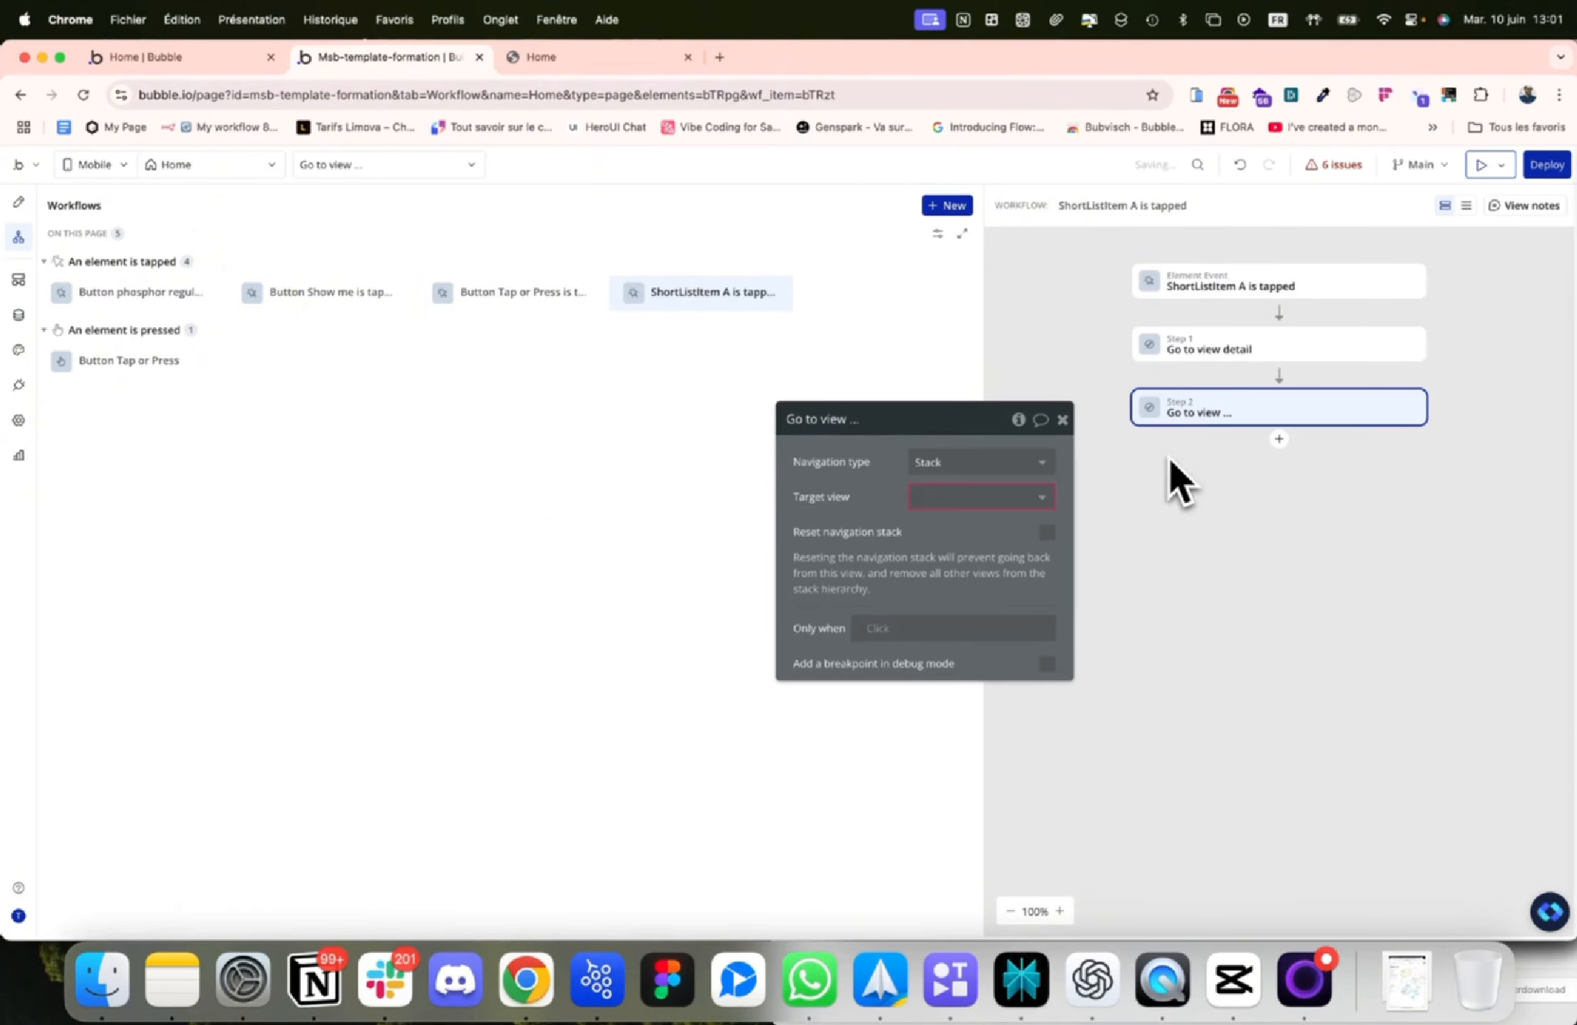
pyautogui.click(979, 470)
pyautogui.click(957, 535)
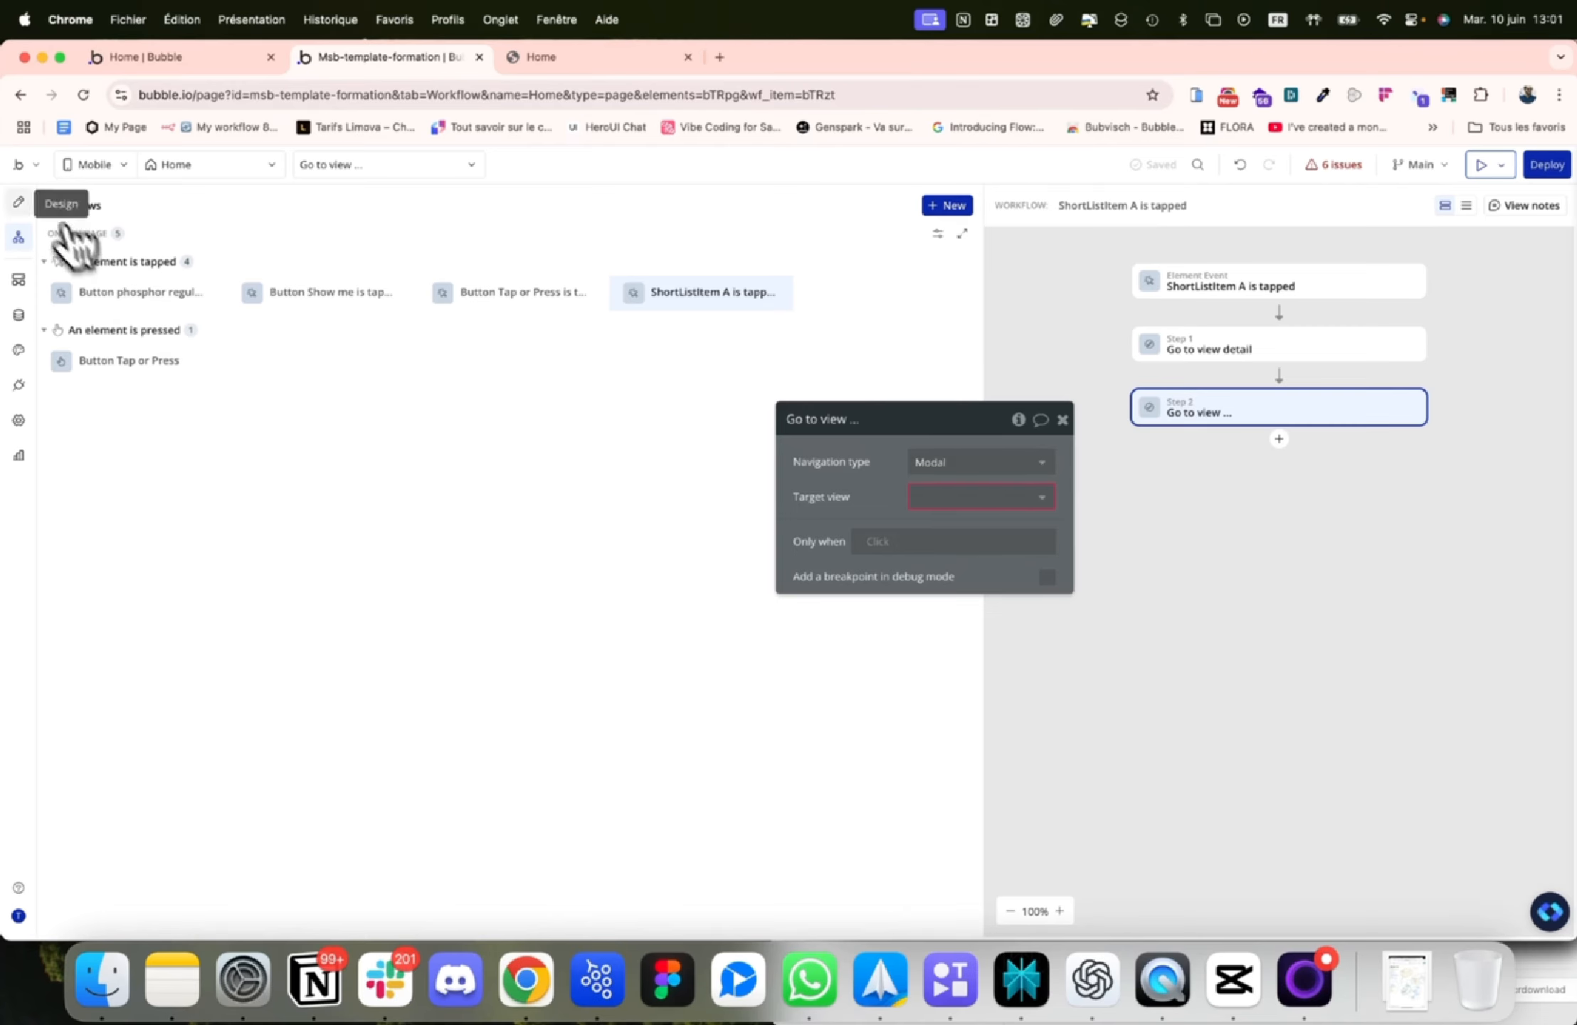
pyautogui.click(1406, 404)
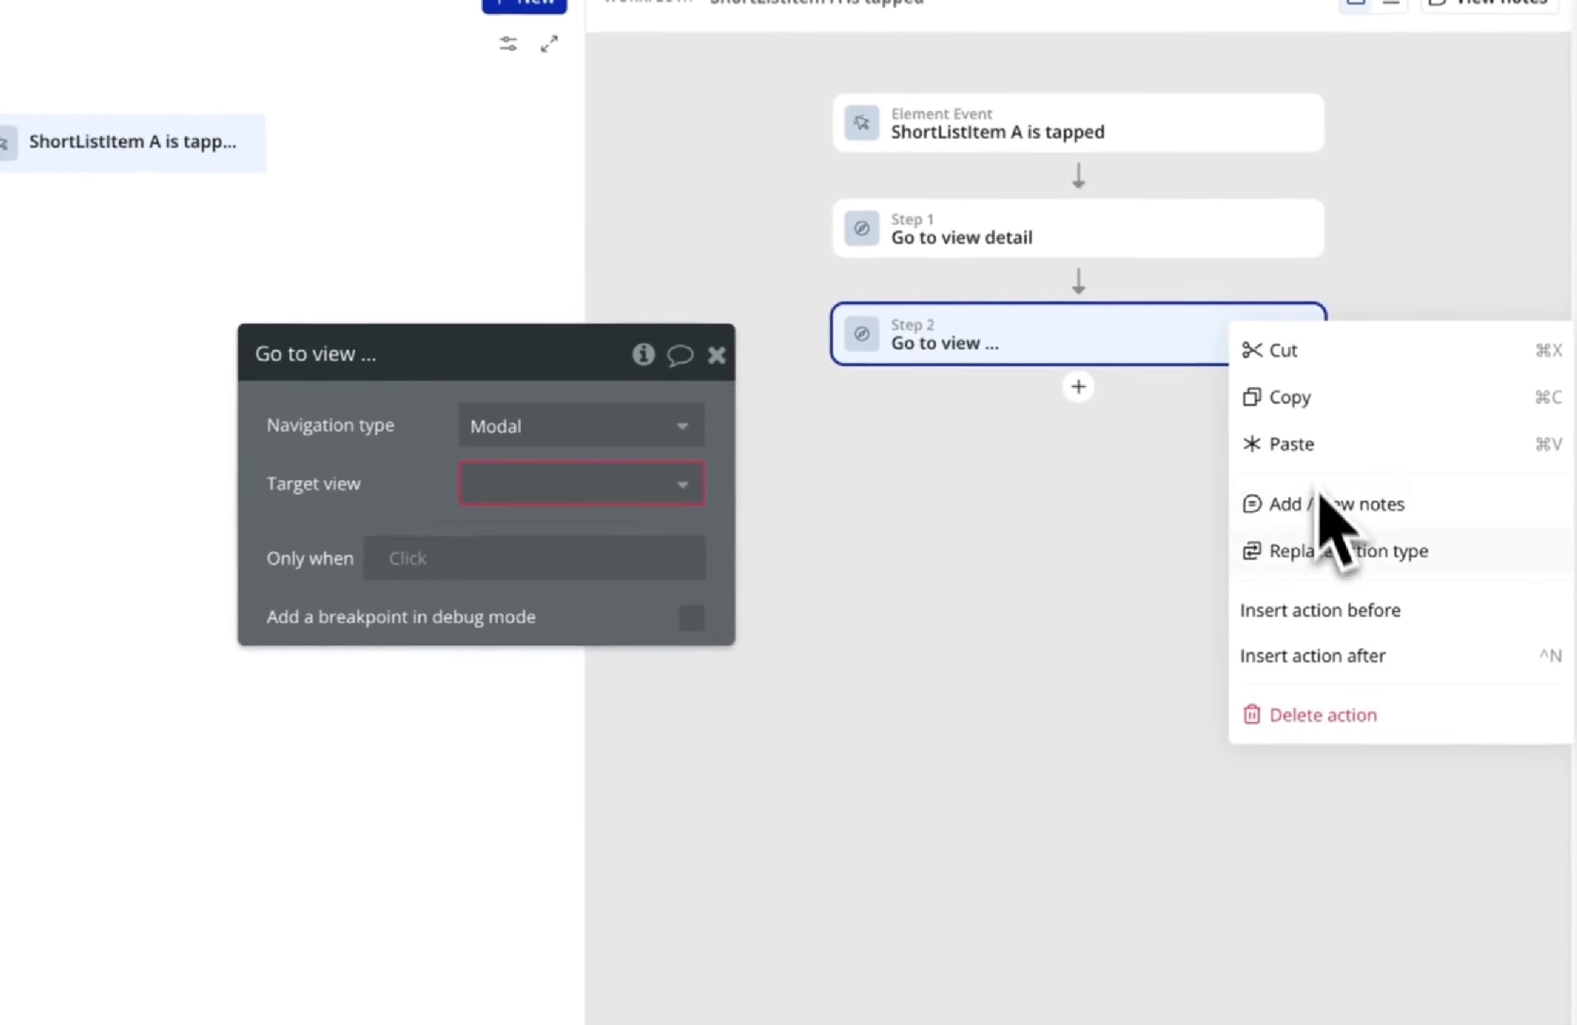
pyautogui.click(1373, 683)
# Return to the design view and turn on Show top app bar for the Home view
pyautogui.click(28, 342)
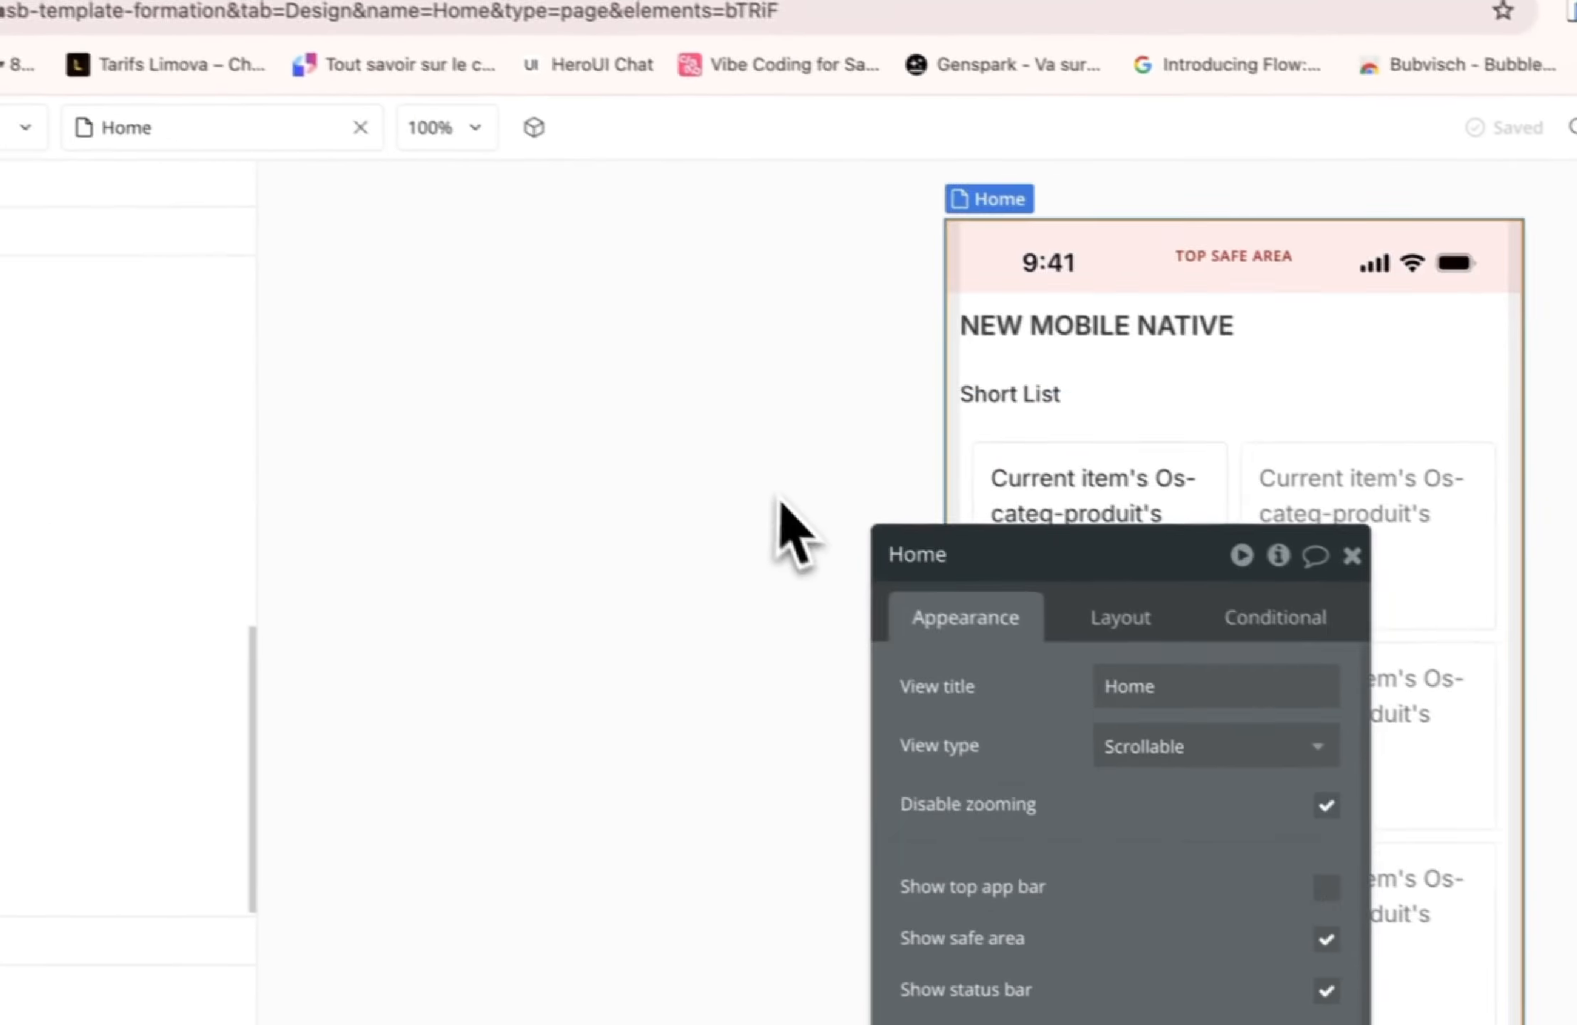
pyautogui.moveTo(1135, 559); pyautogui.dragTo(789, 331)
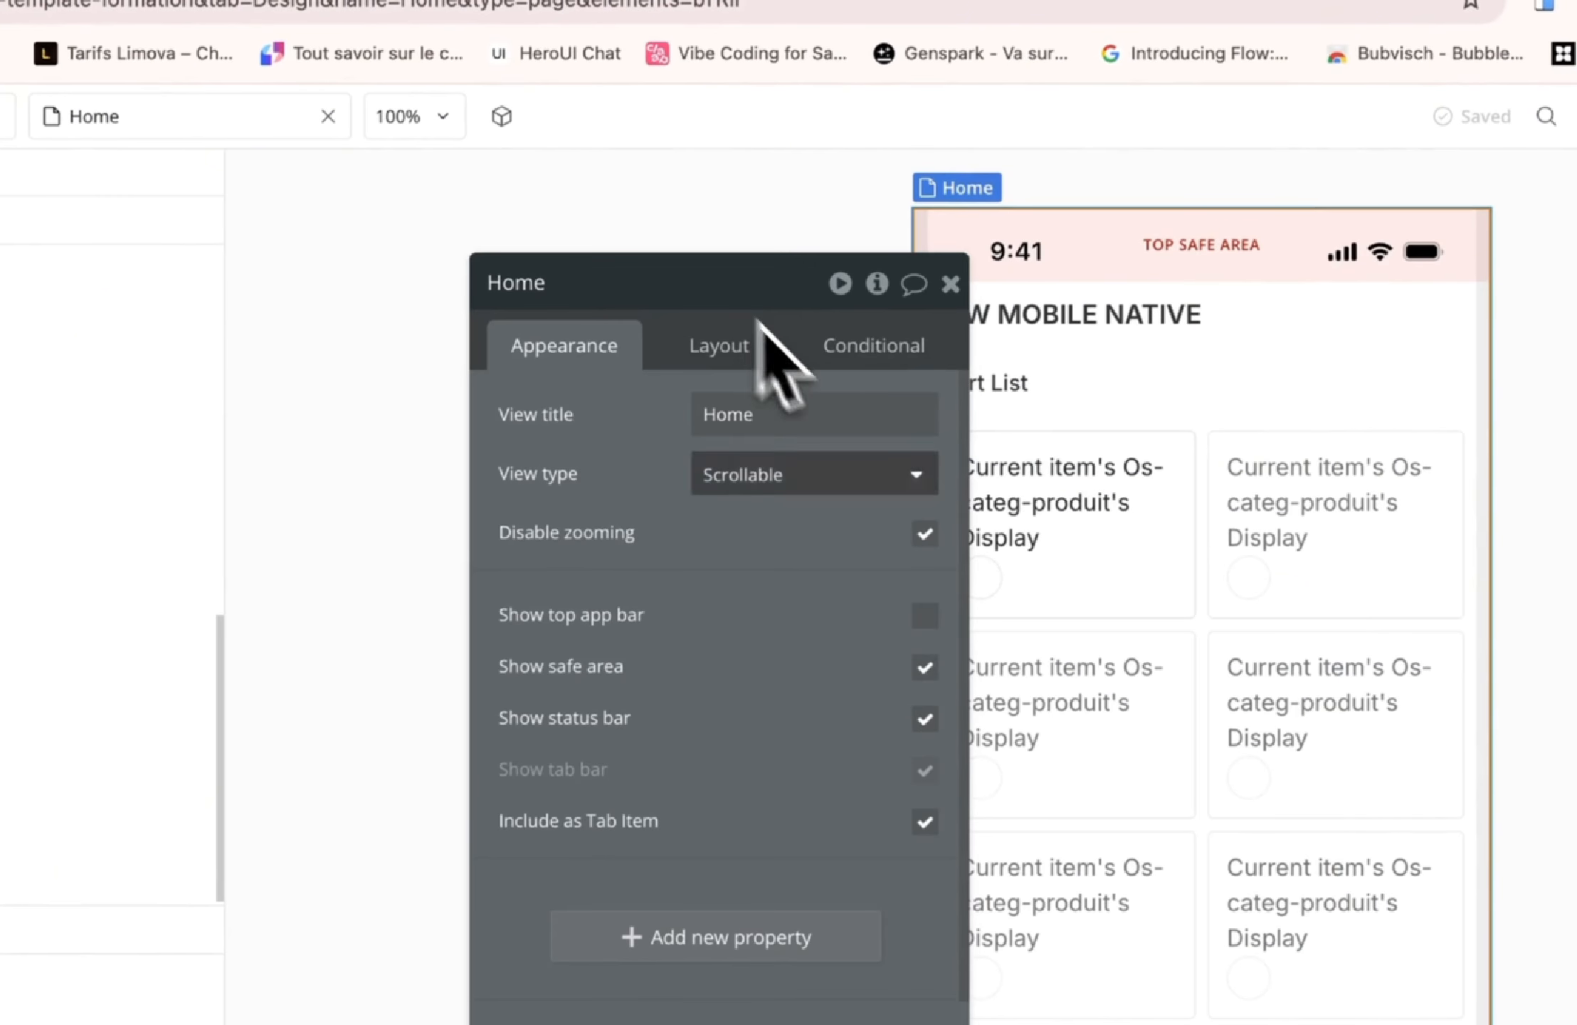
pyautogui.click(925, 615)
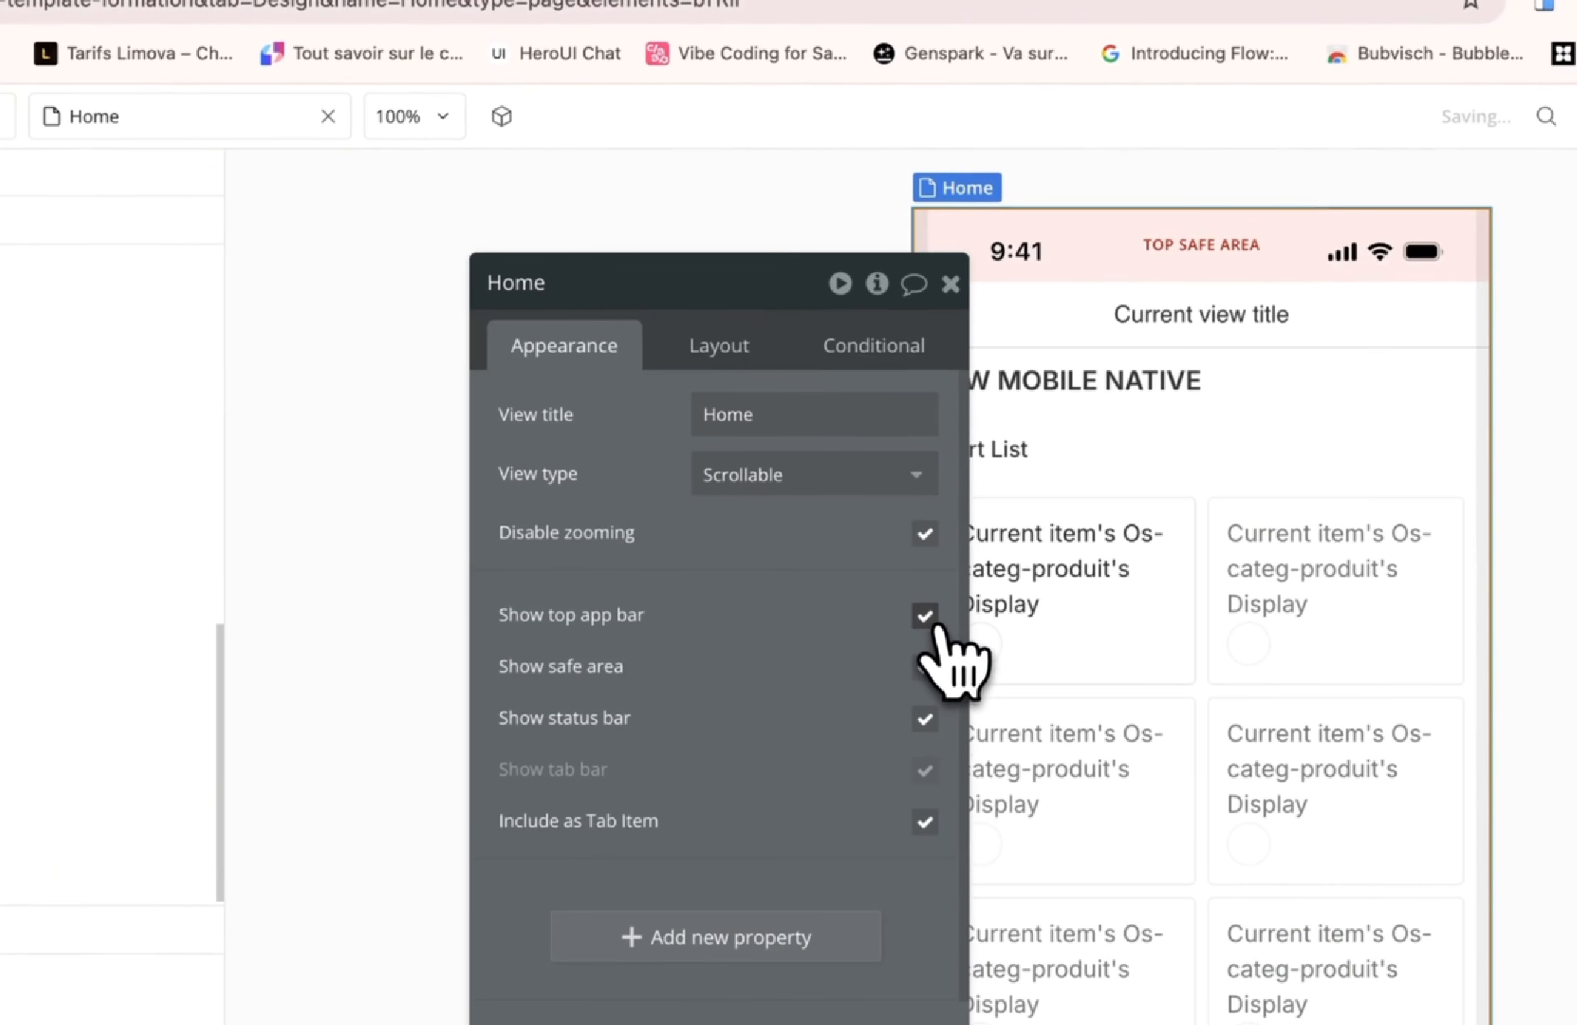
pyautogui.moveTo(815, 279); pyautogui.dragTo(680, 252)
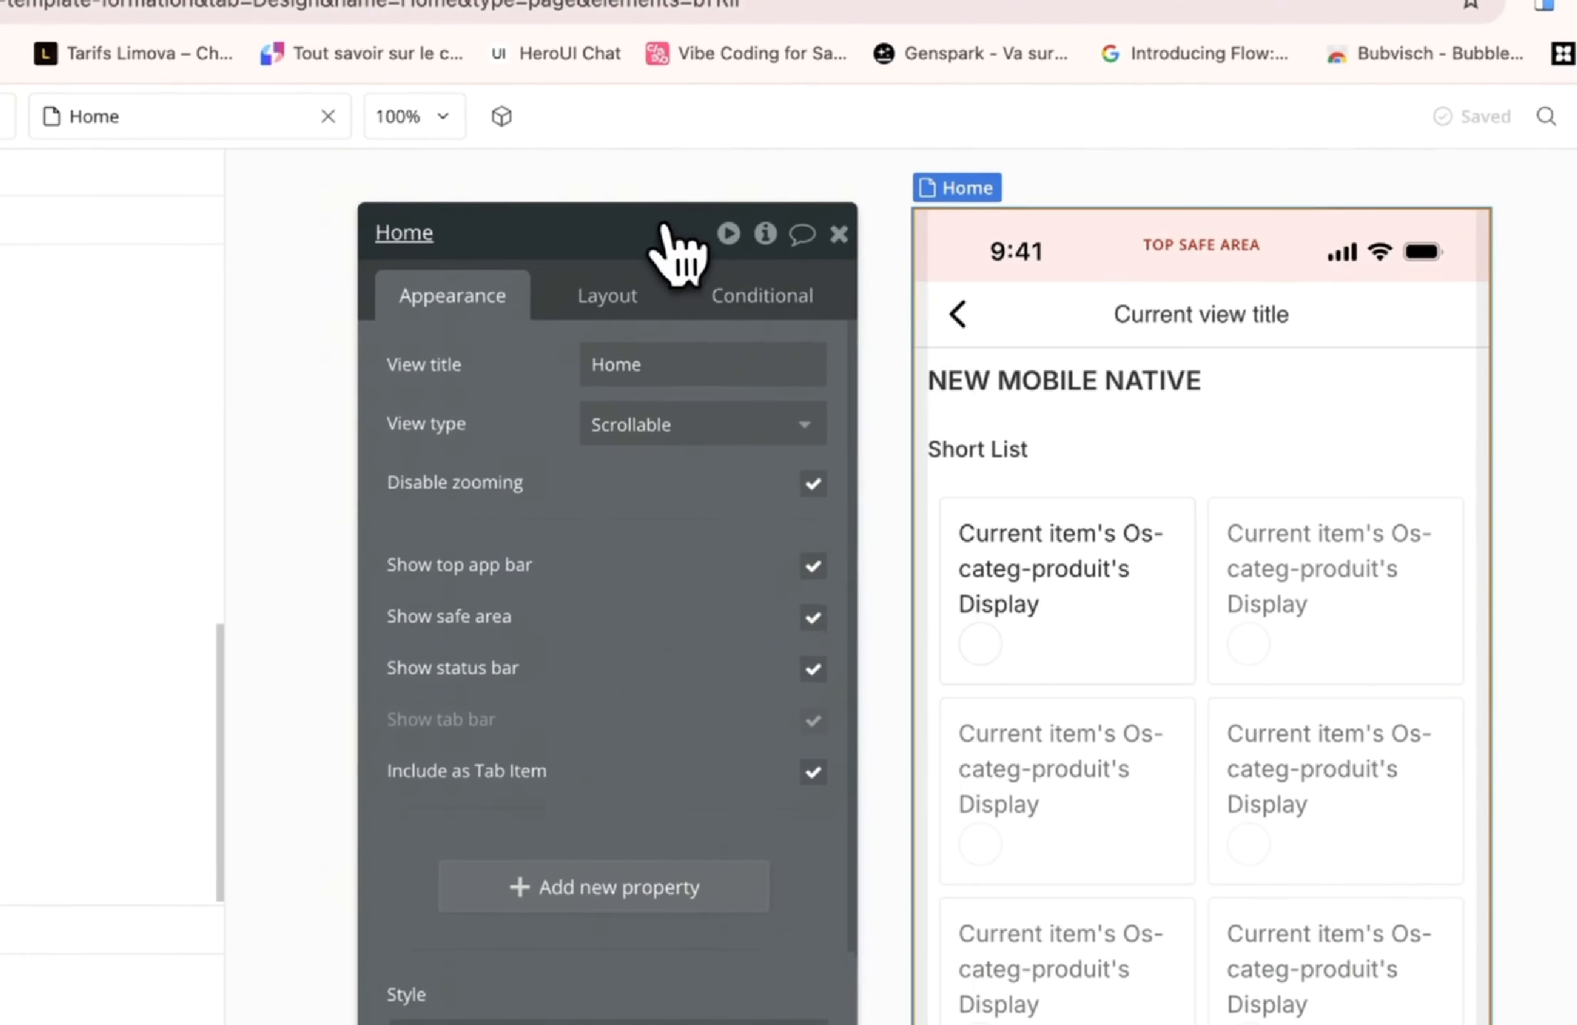
# Re-enable the App Bar's back button and add a leading and a trailing button of type Label, both labelled Button
pyautogui.click(1109, 361)
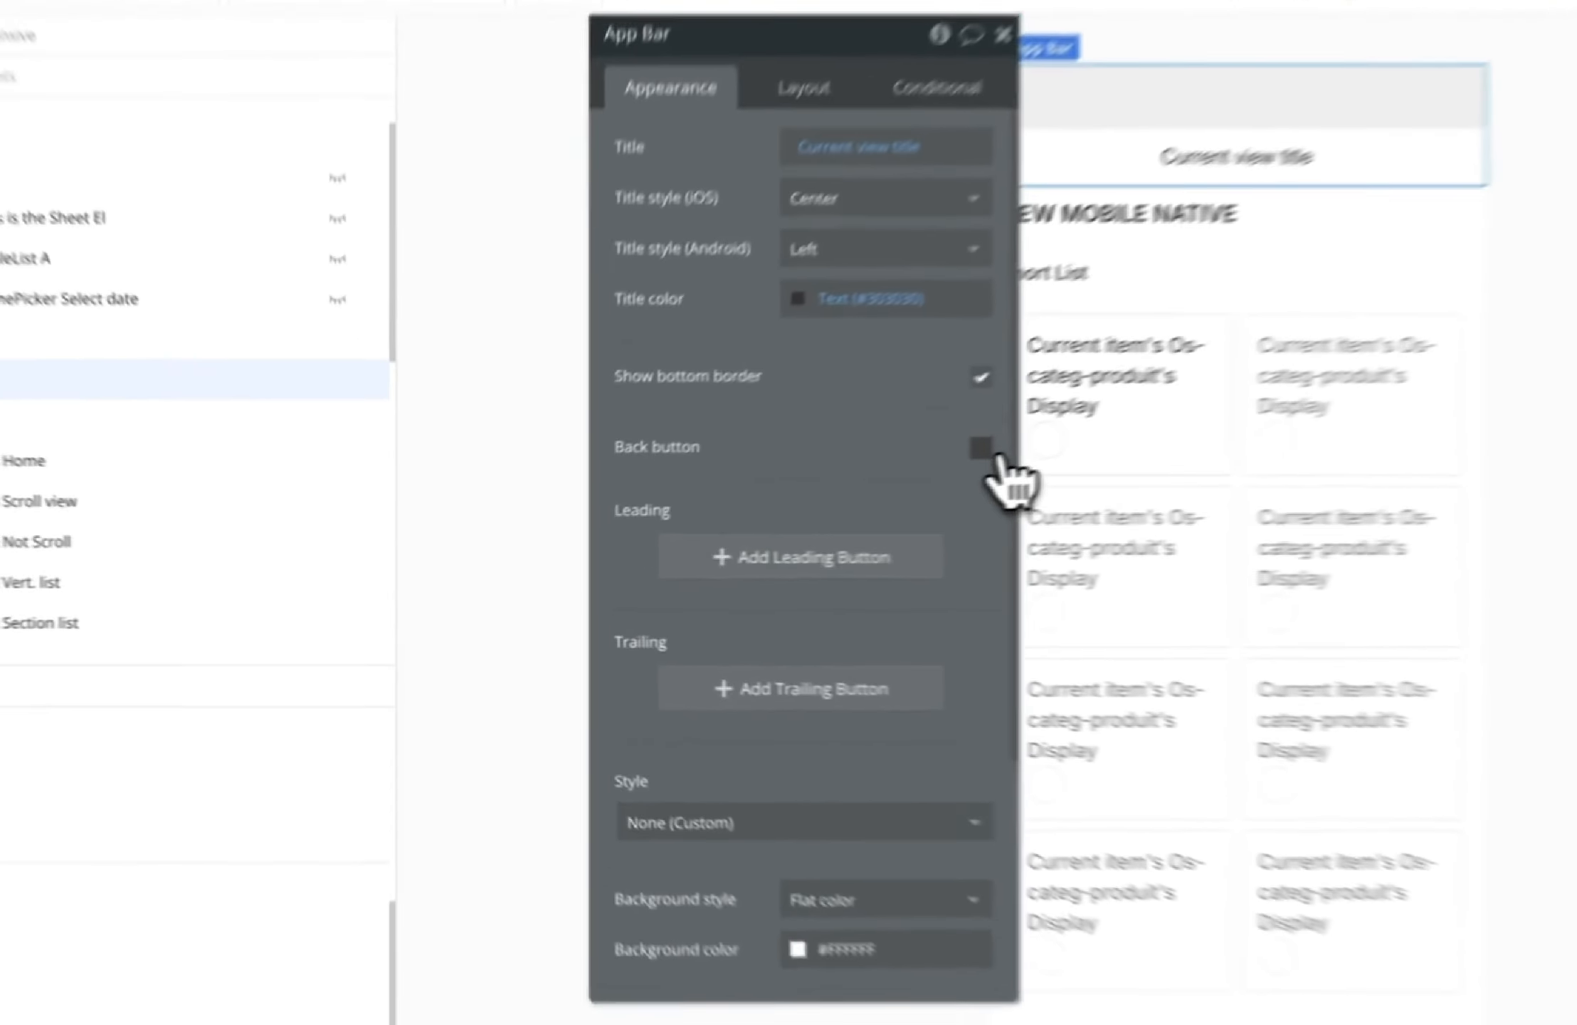
pyautogui.click(981, 448)
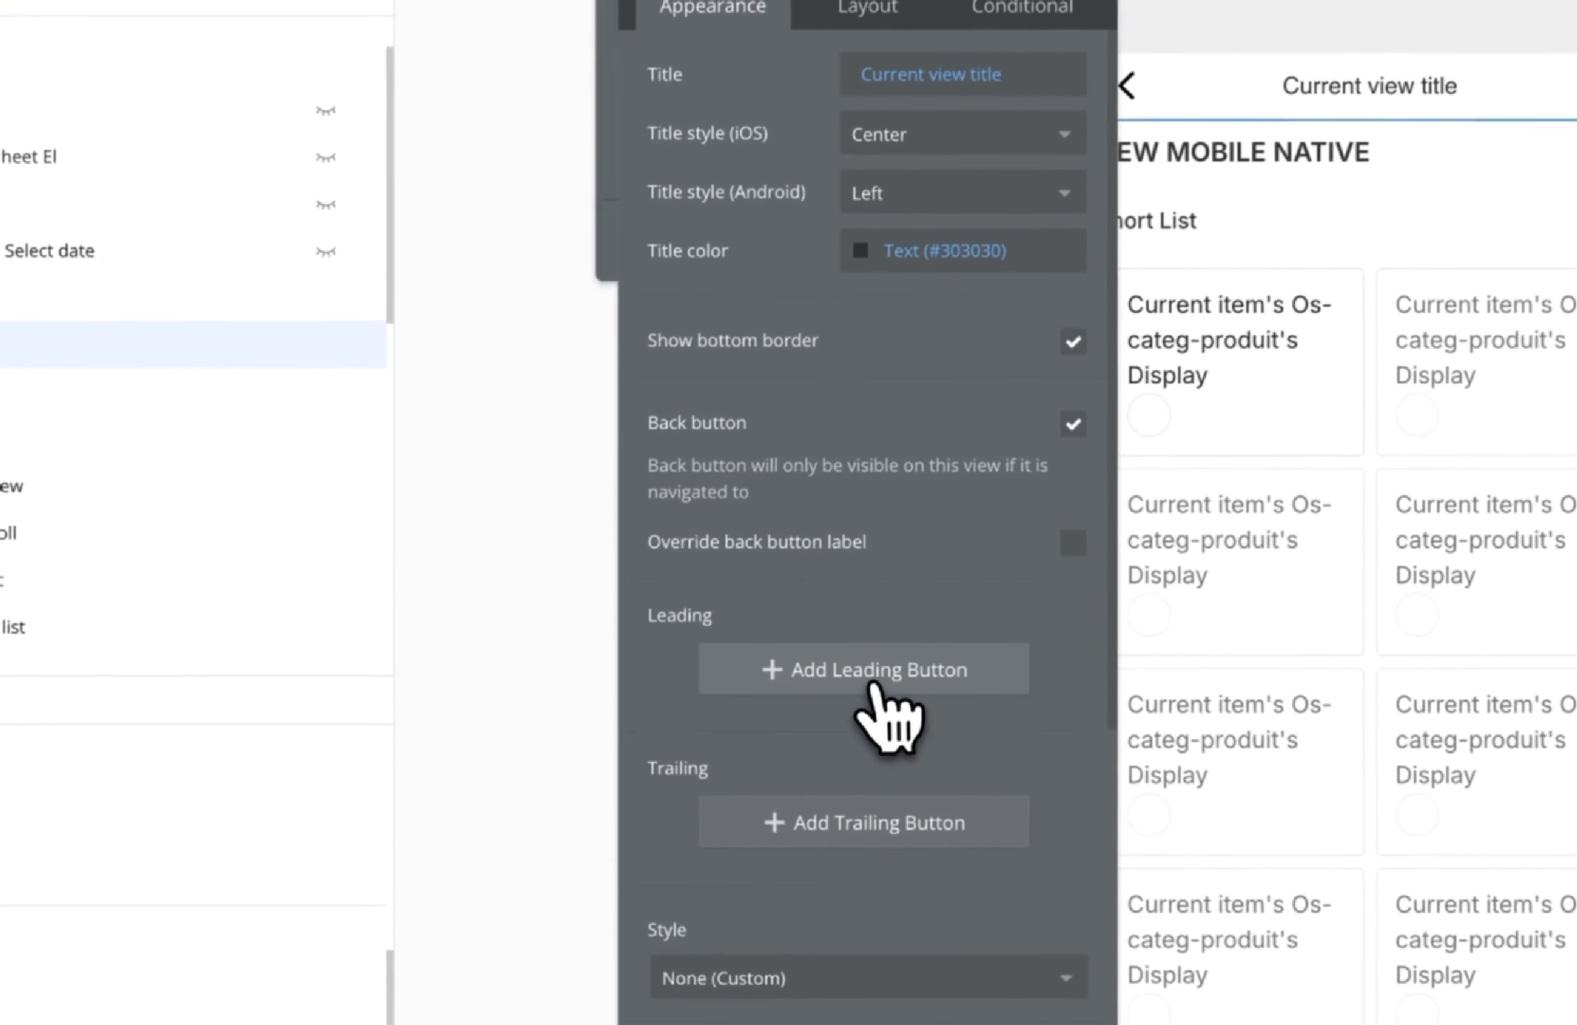
pyautogui.click(824, 689)
pyautogui.click(362, 256)
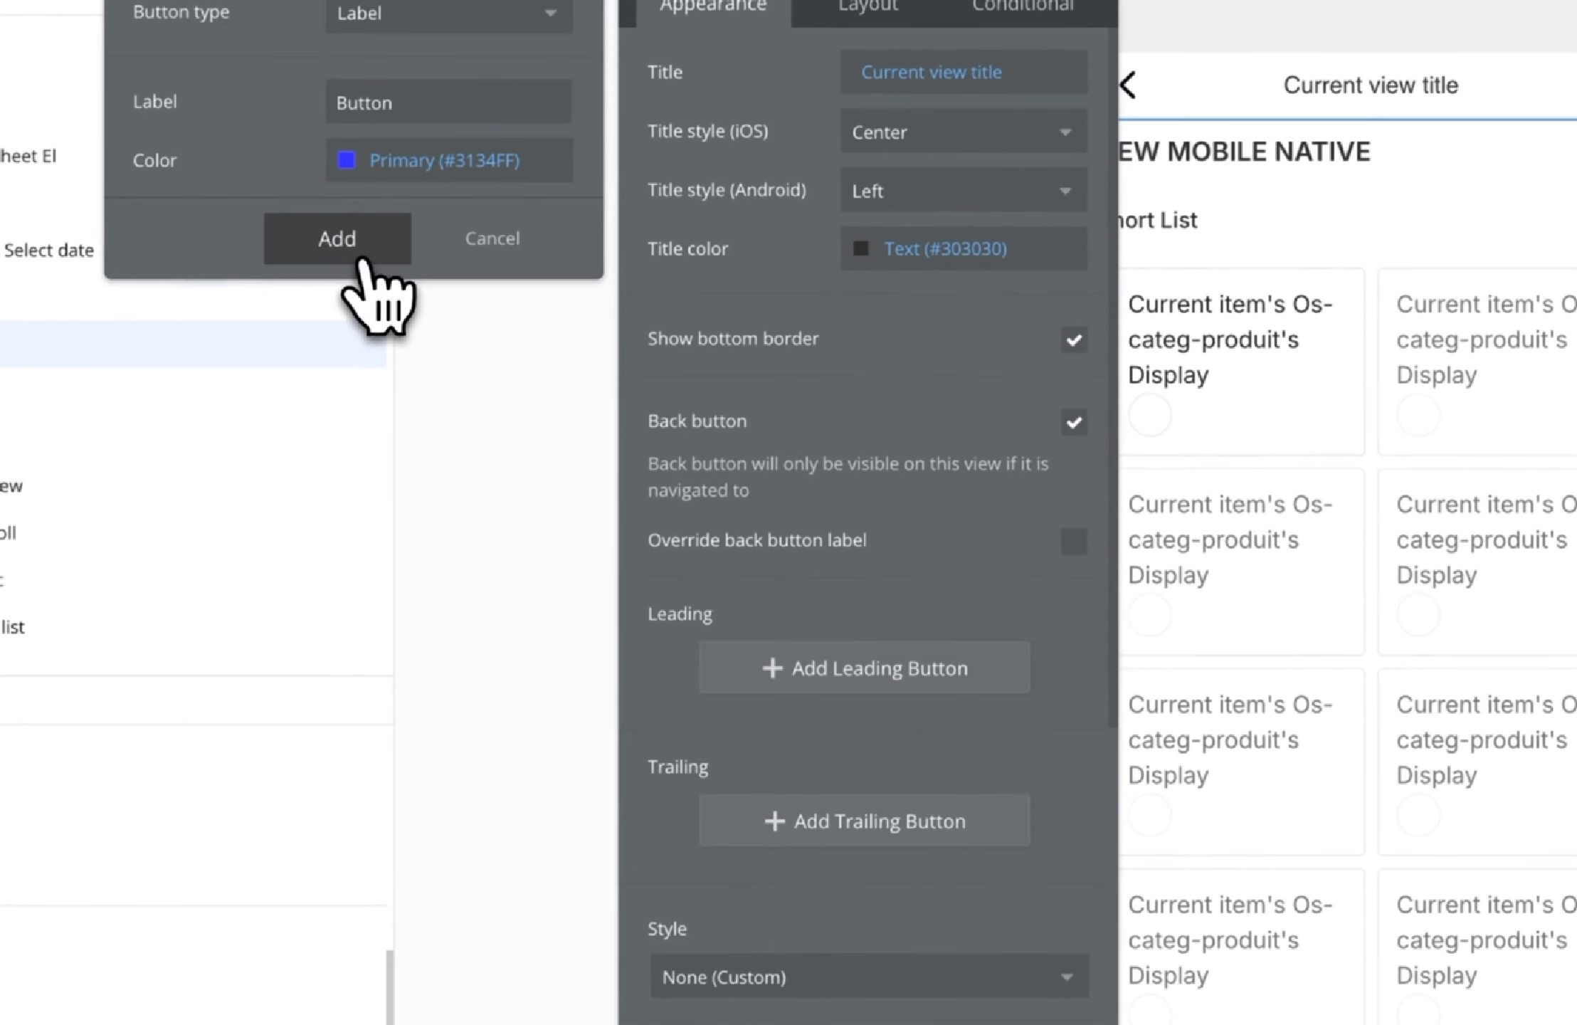
pyautogui.click(790, 868)
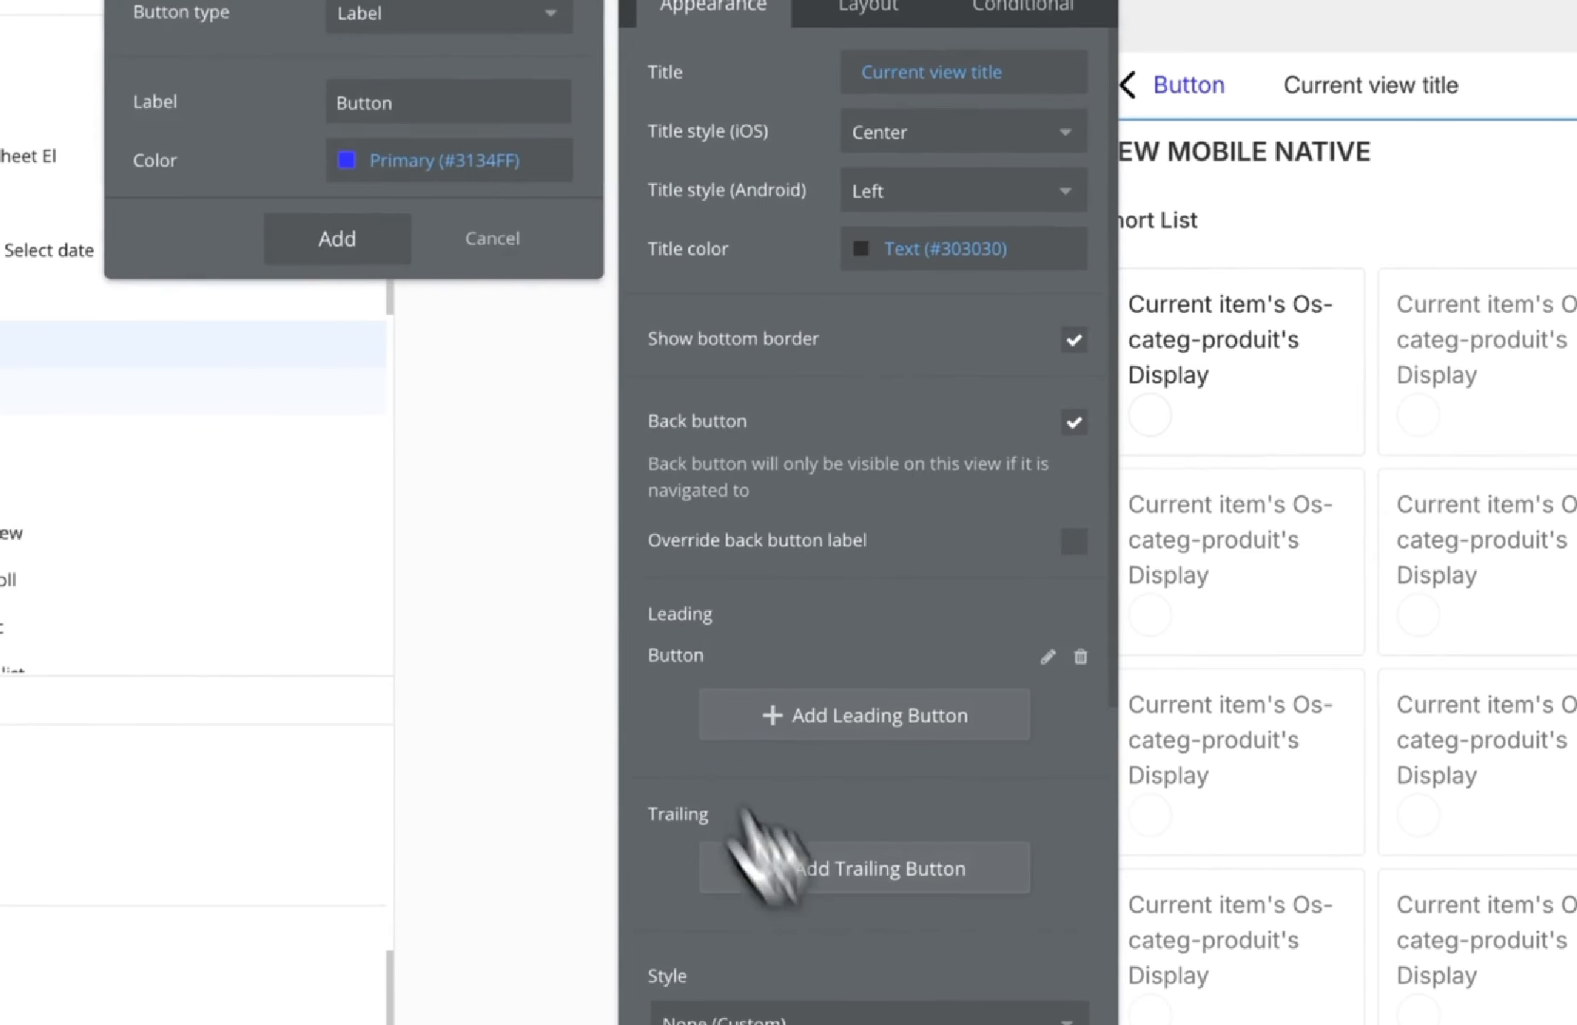
pyautogui.click(334, 236)
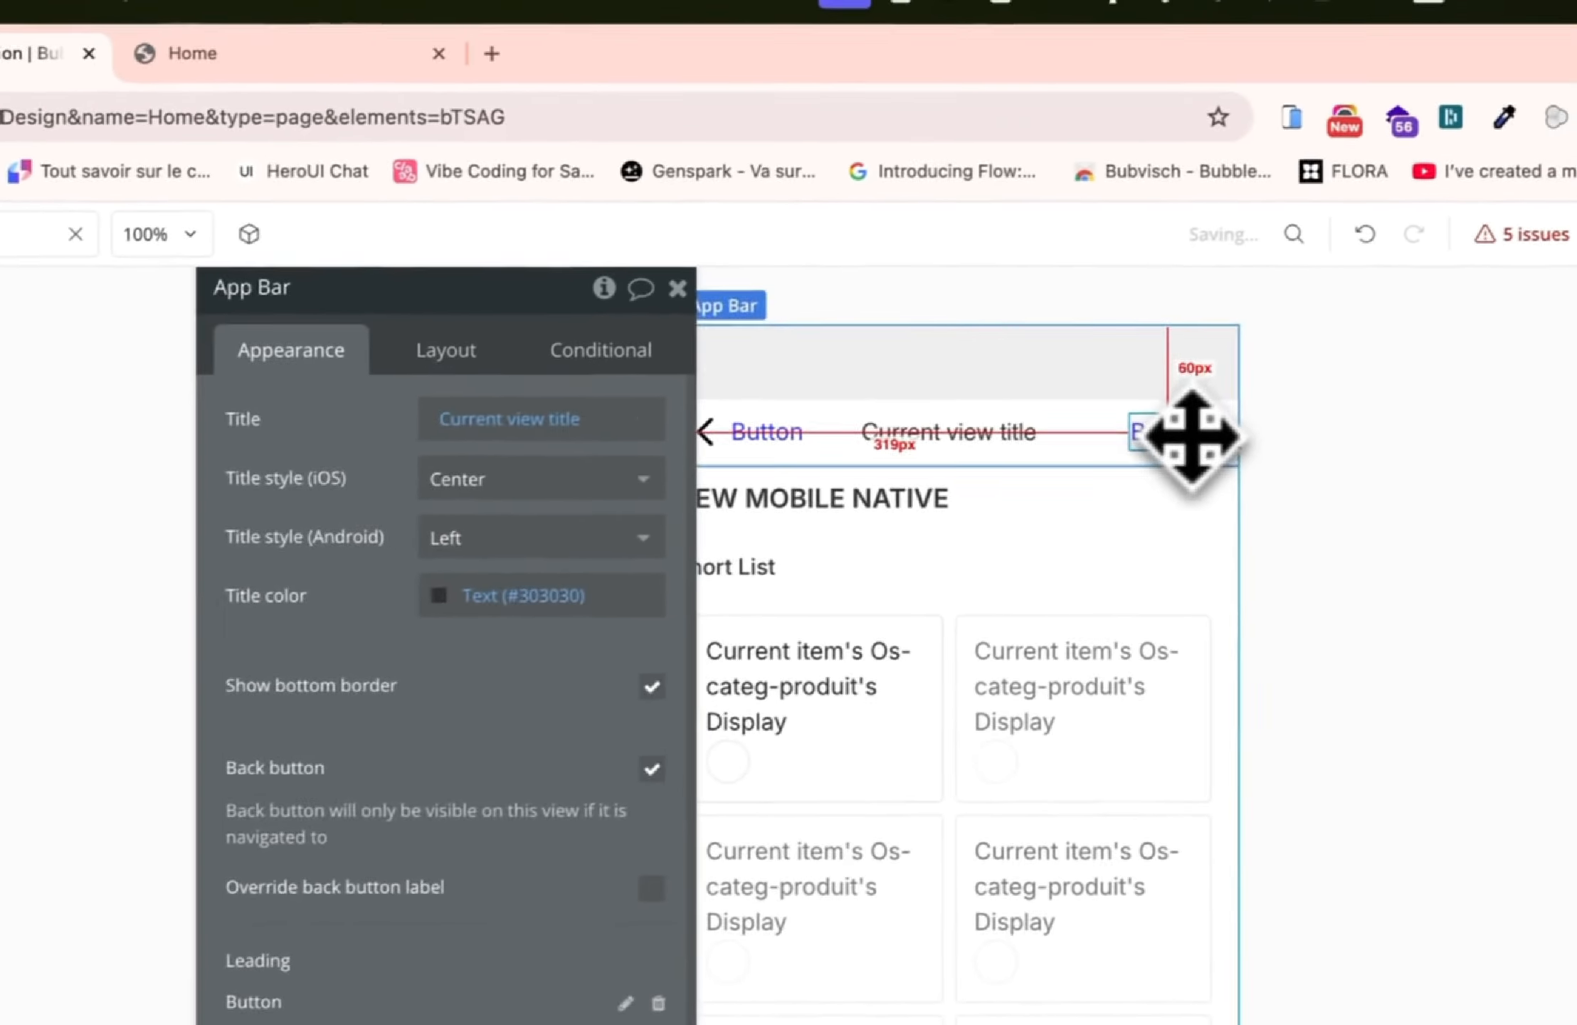
# Delete the leading and trailing label buttons from the App Bar
pyautogui.click(1574, 353)
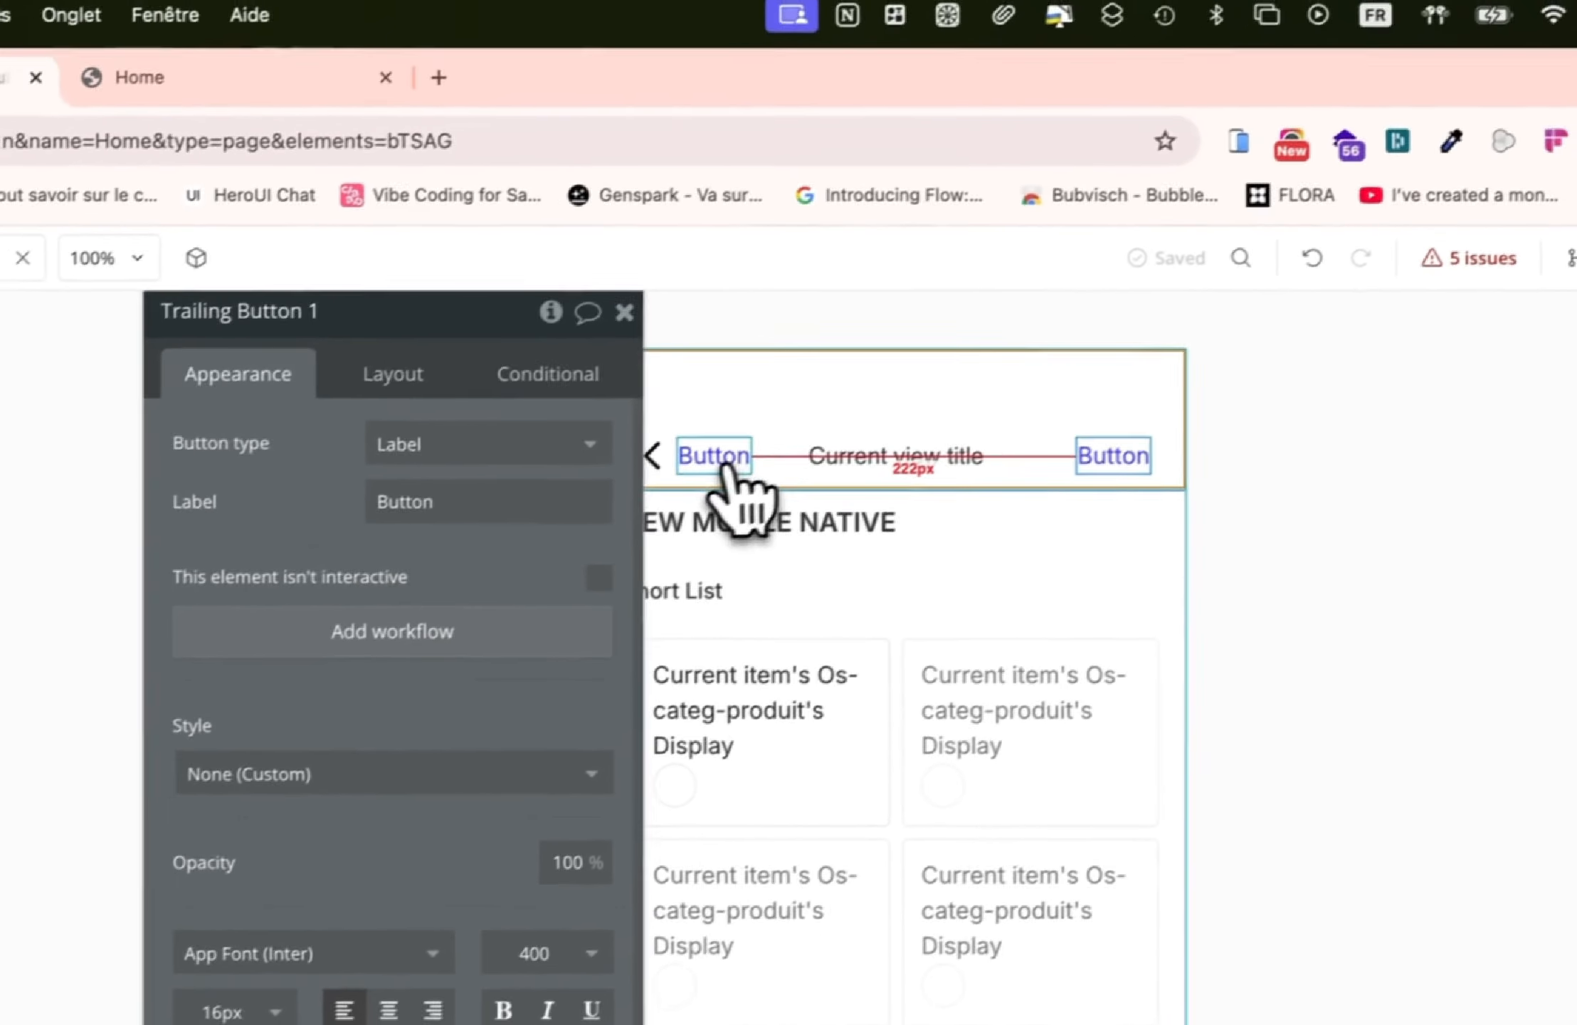
pyautogui.click(726, 468)
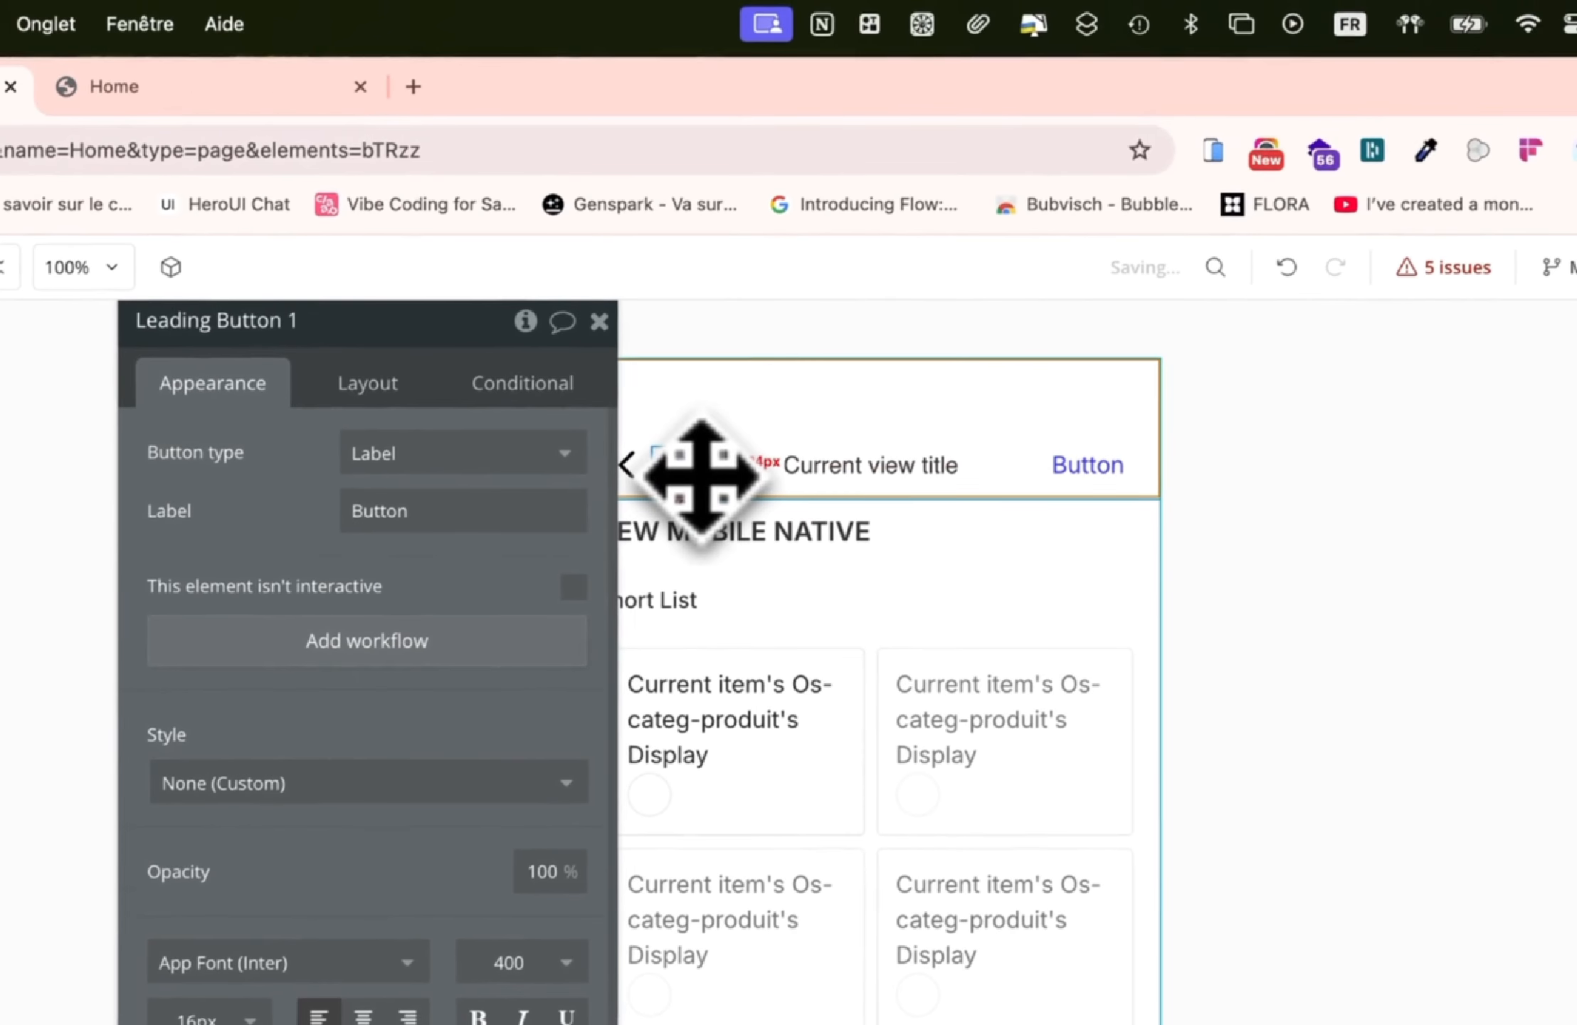
pyautogui.press('Delete')
pyautogui.click(635, 471)
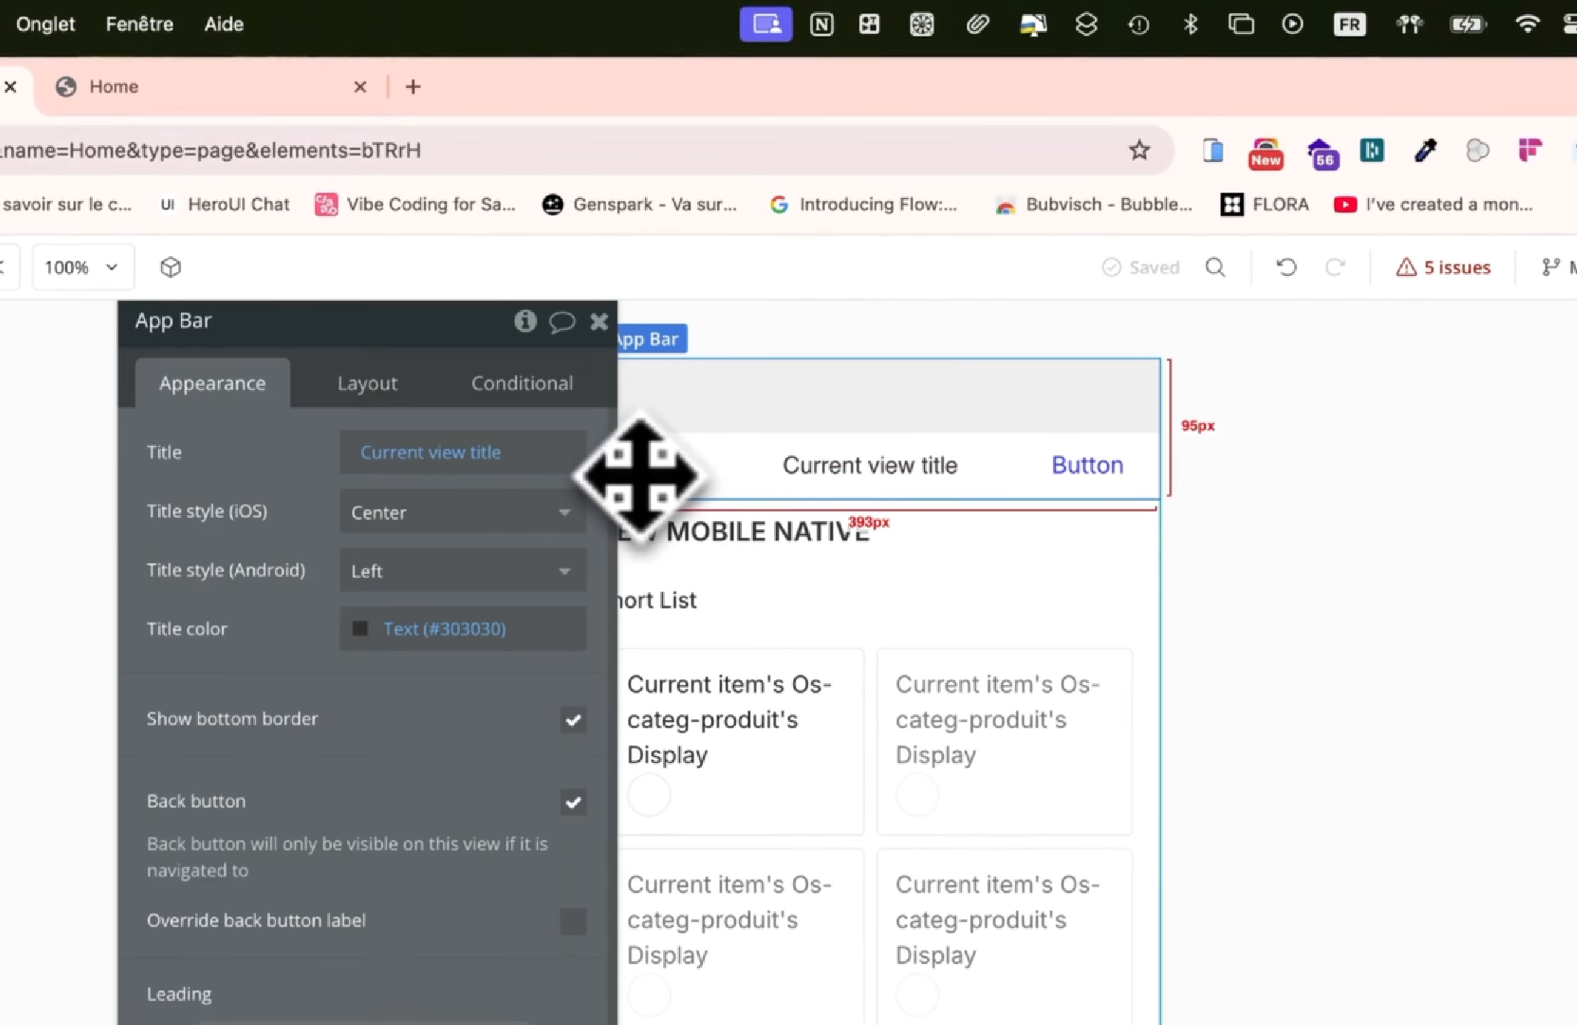
pyautogui.click(1071, 470)
pyautogui.press('Delete')
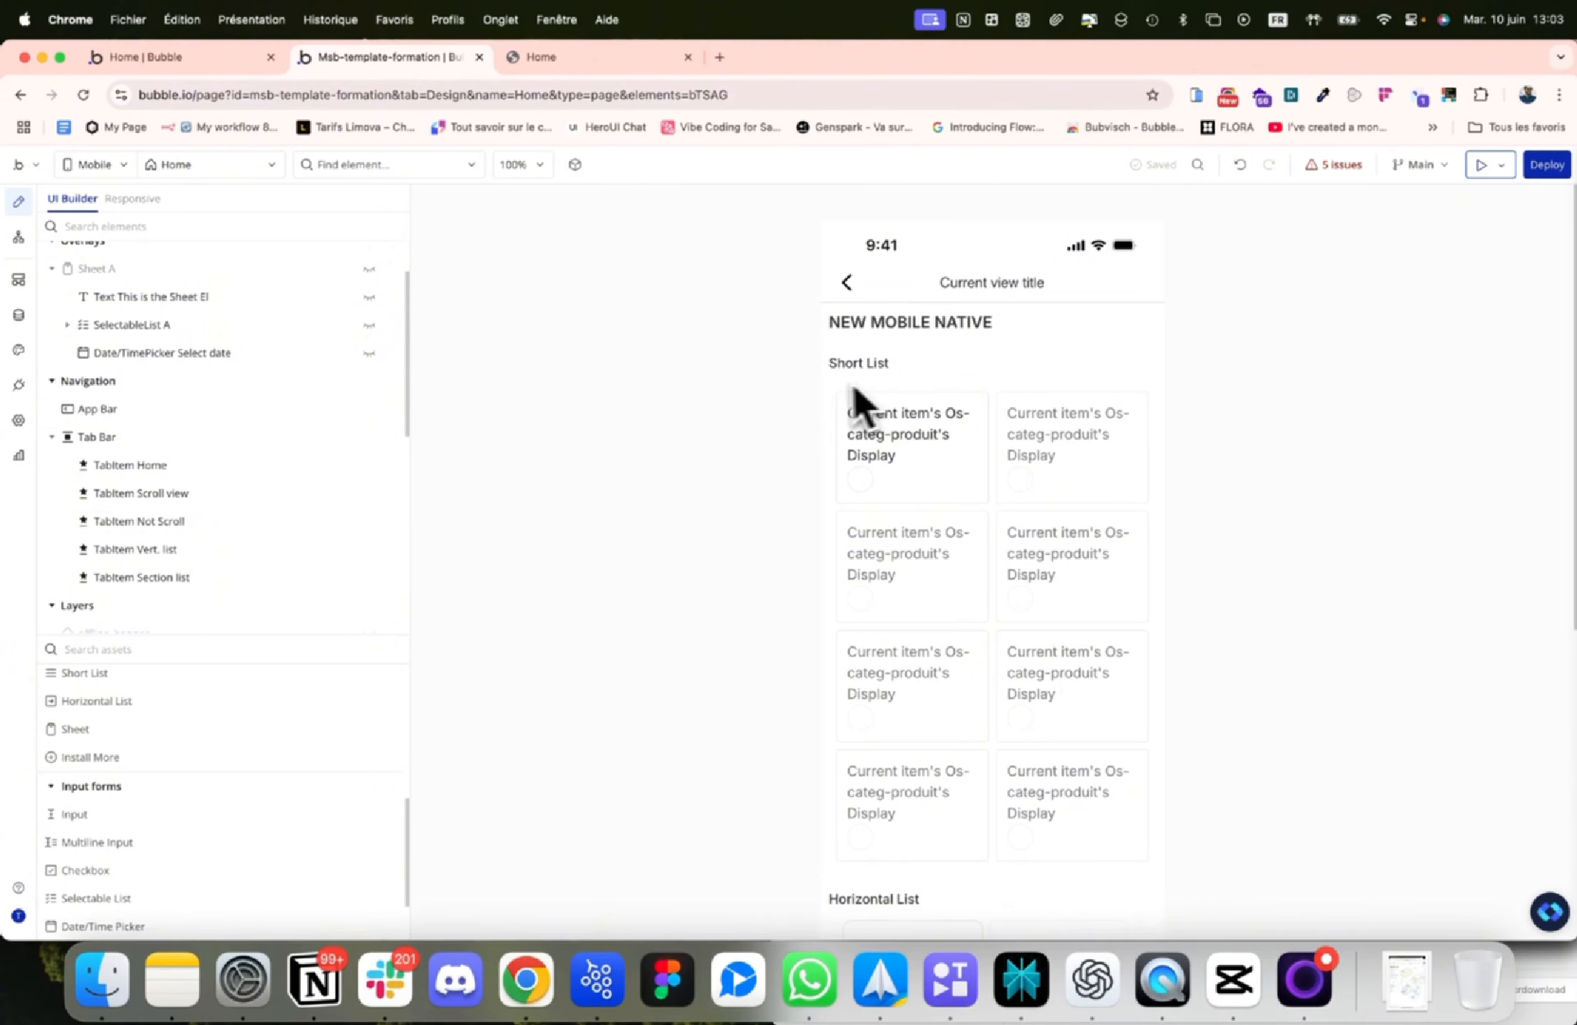
# Open the ShortListItem A tap workflow and inspect the settings of its Go to view detail action
pyautogui.doubleClick(800, 379)
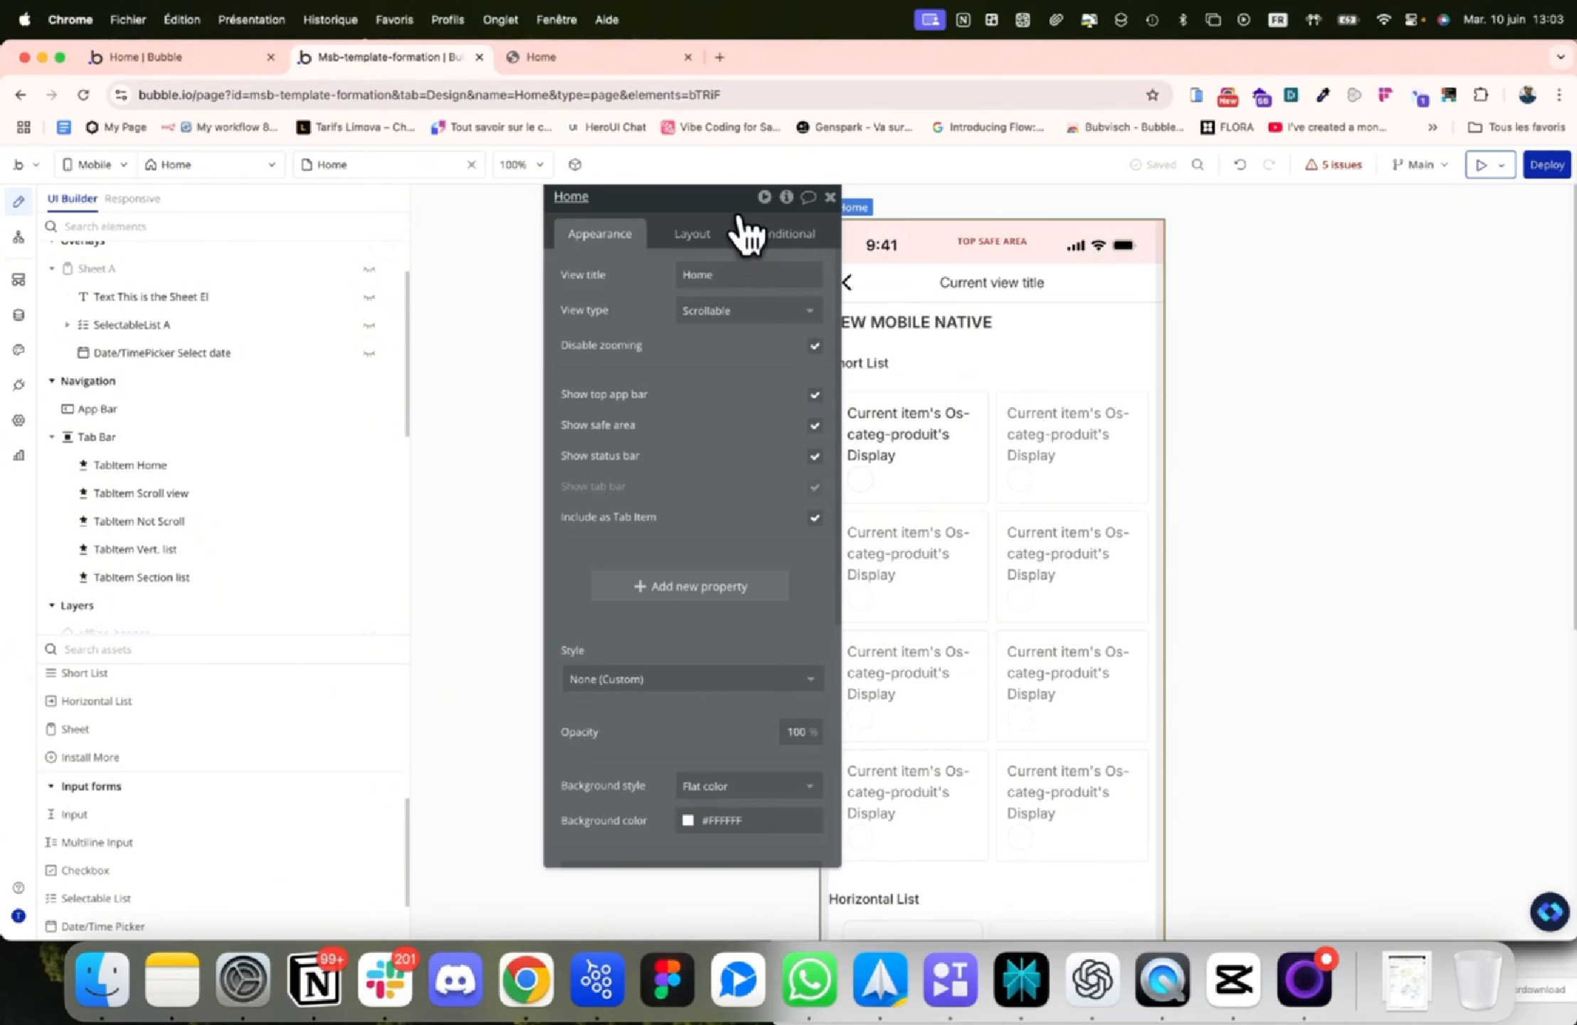
pyautogui.moveTo(744, 212); pyautogui.dragTo(630, 213)
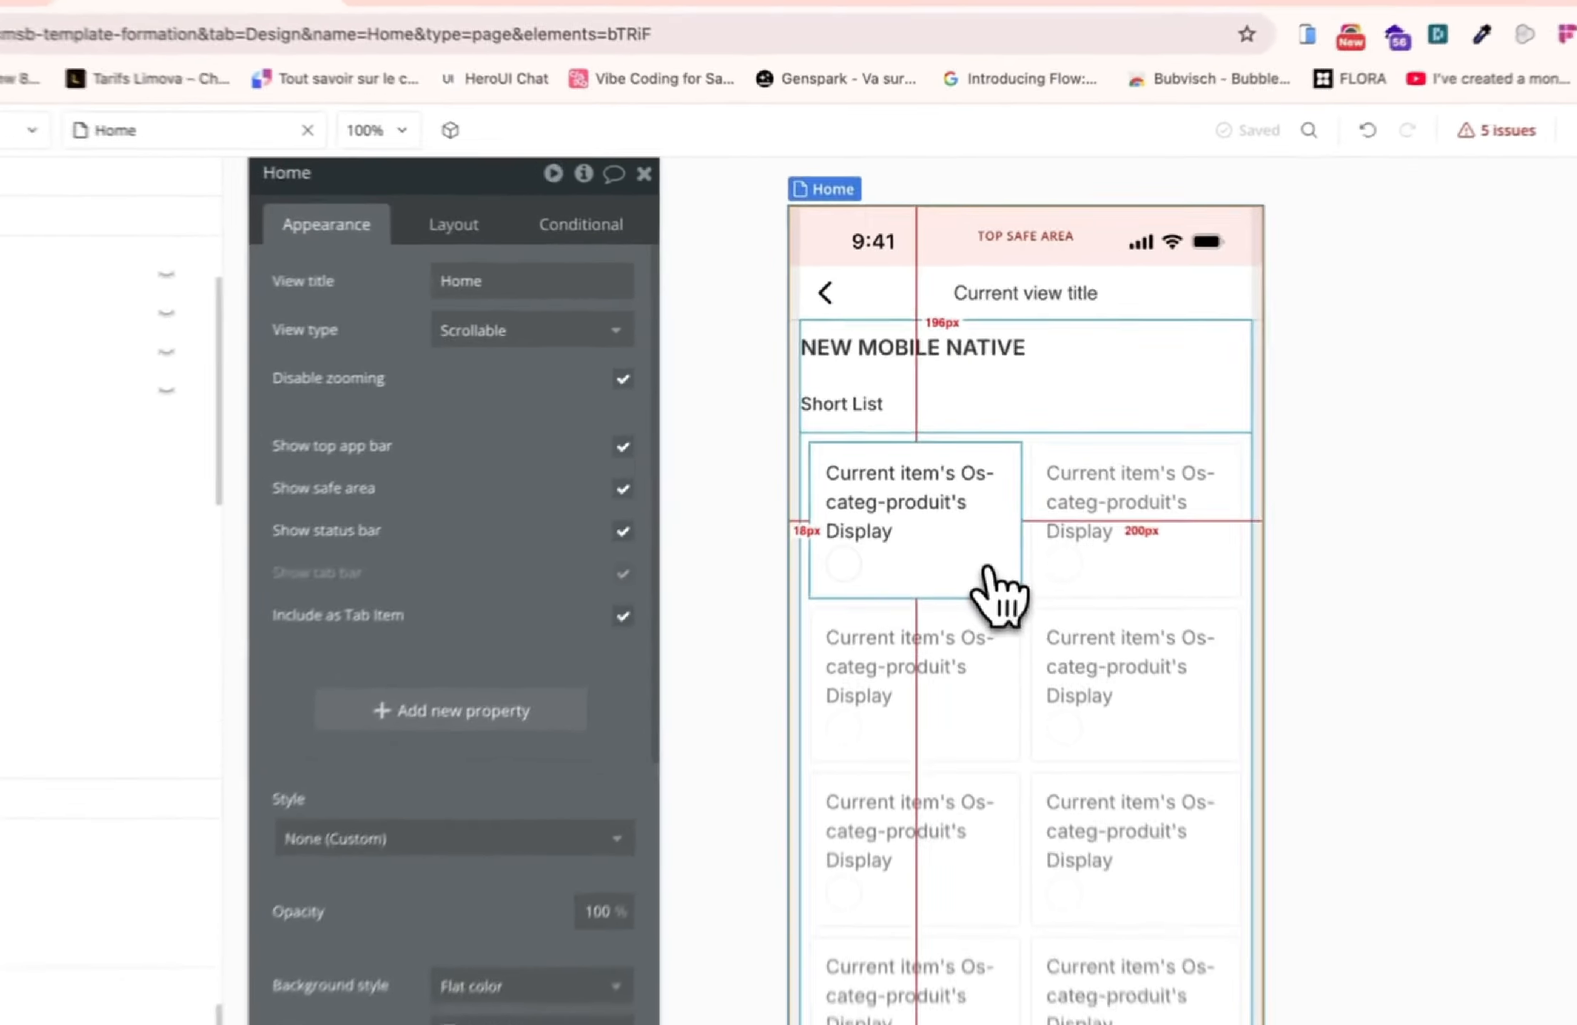
pyautogui.click(953, 482)
pyautogui.click(442, 317)
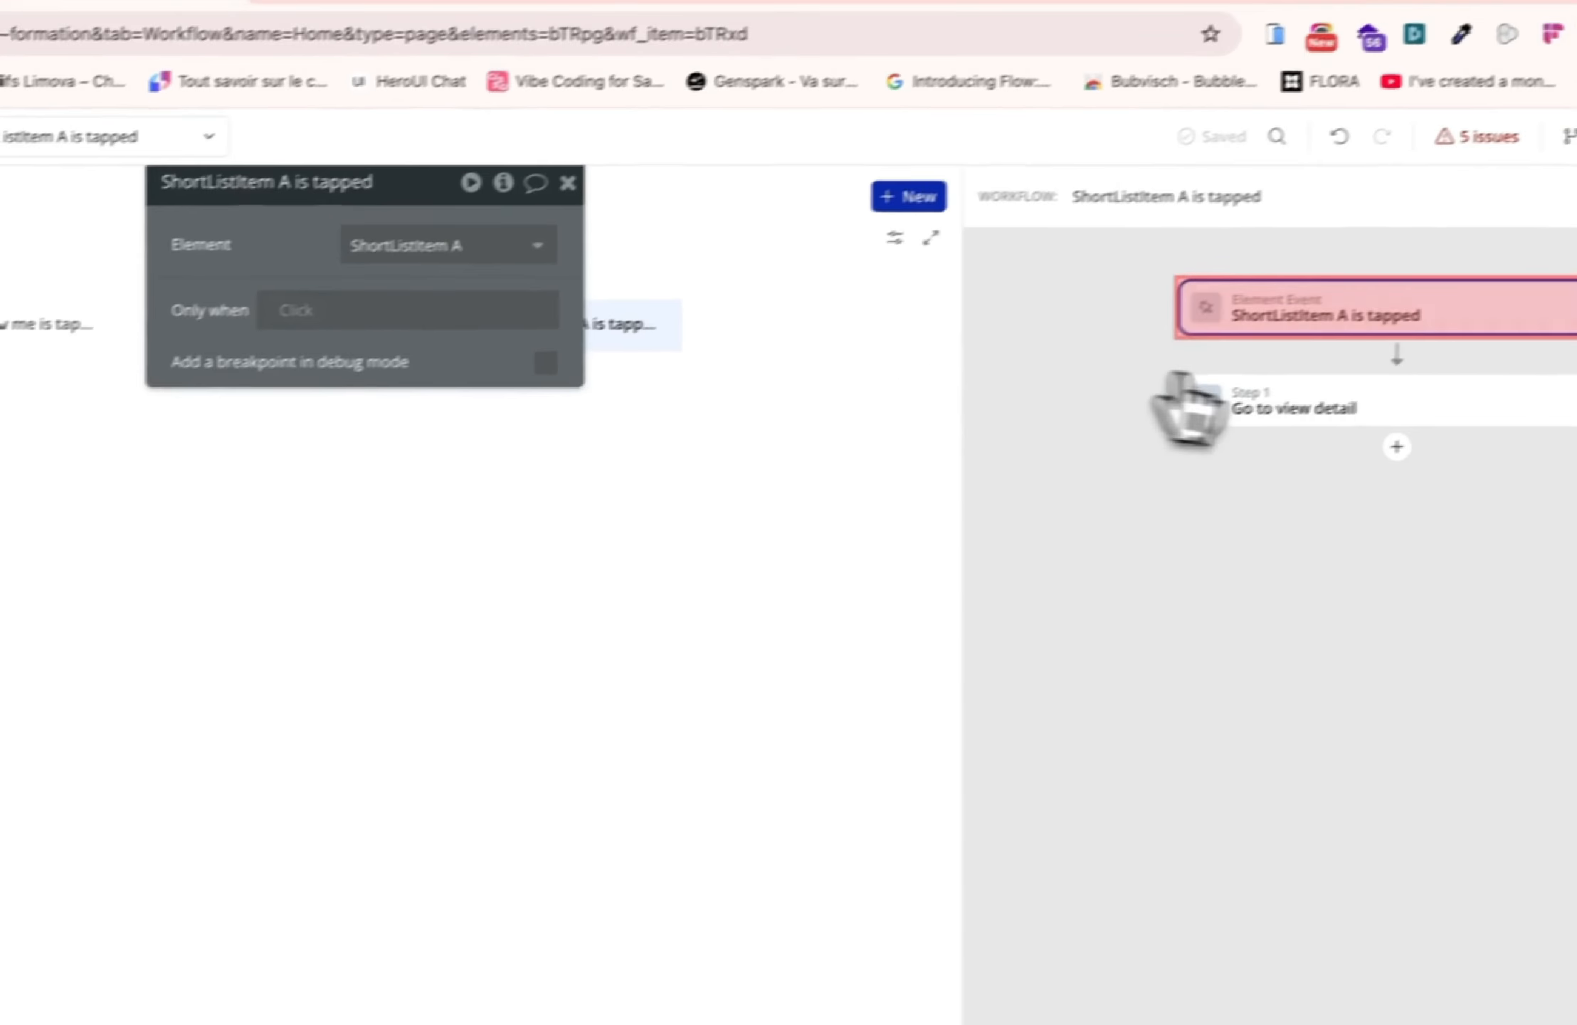
pyautogui.click(1363, 389)
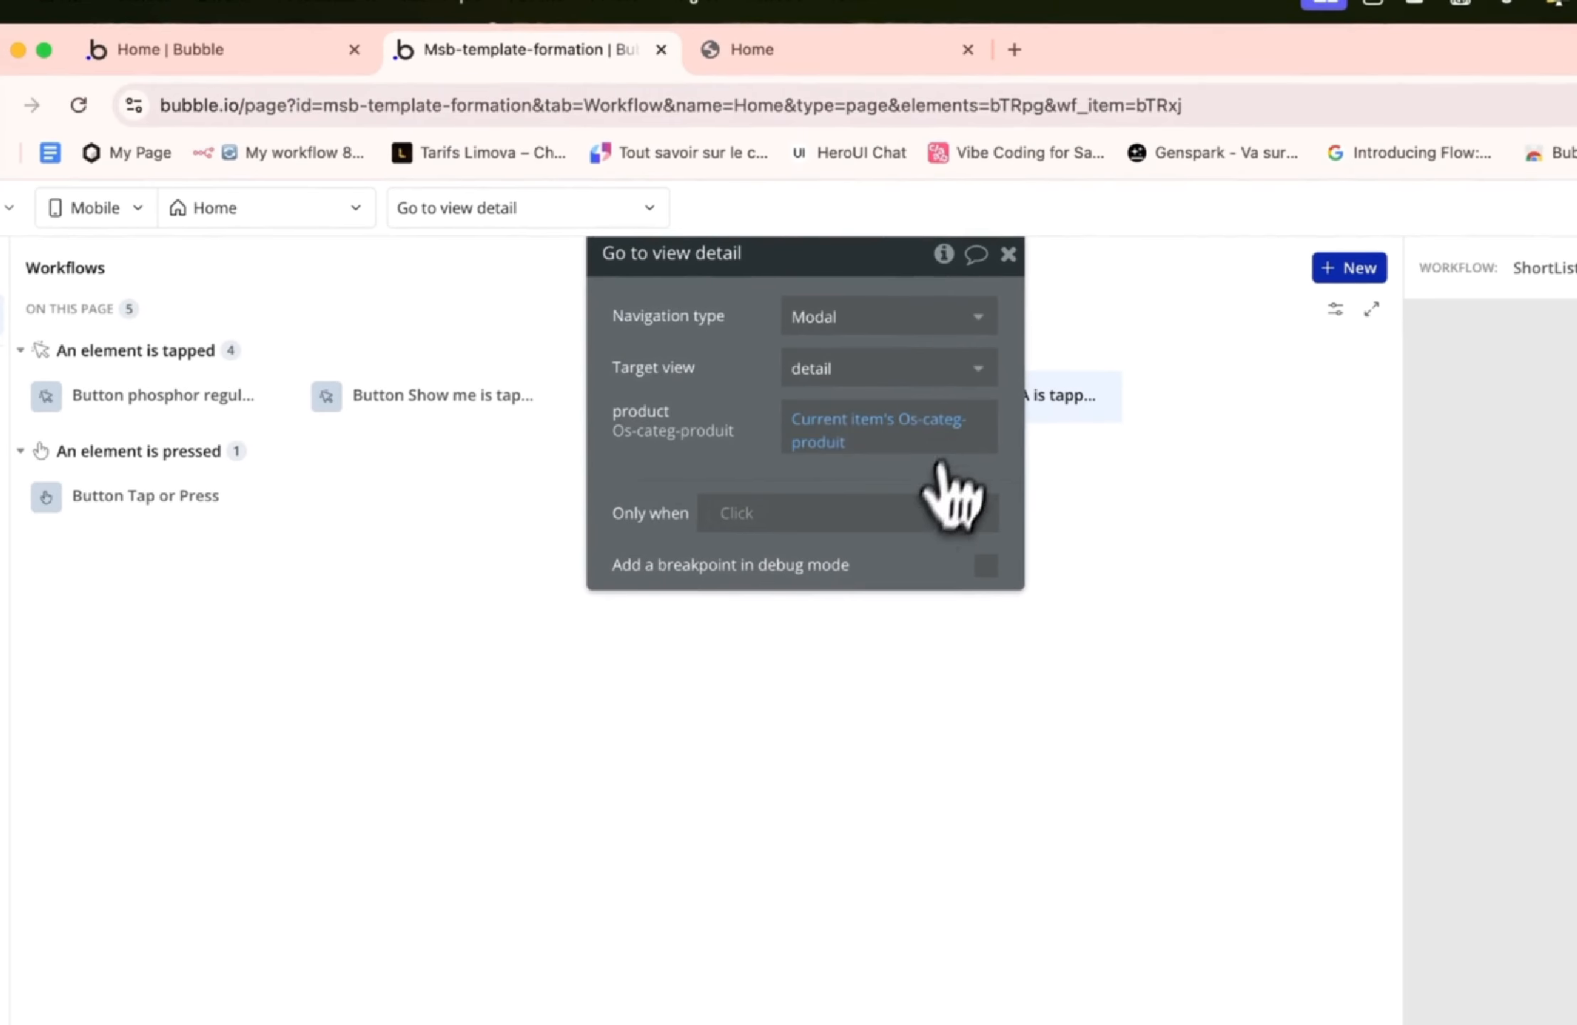
# Switch to the detail mobile view and open it in the design view
pyautogui.click(203, 208)
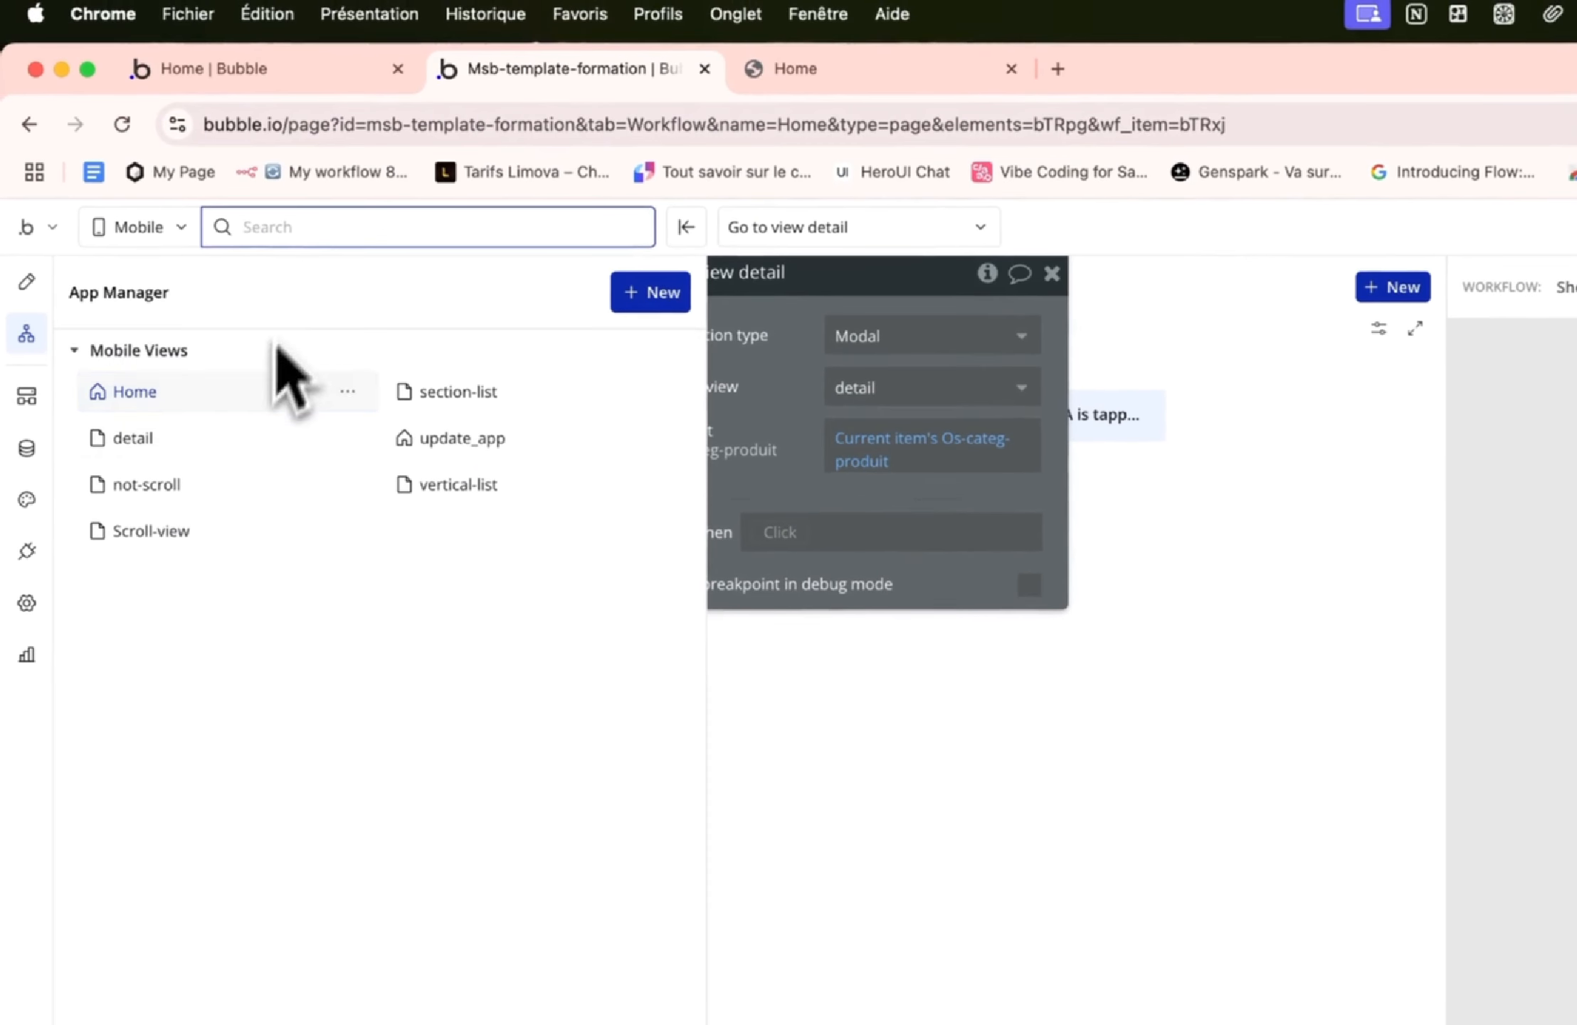
pyautogui.click(133, 437)
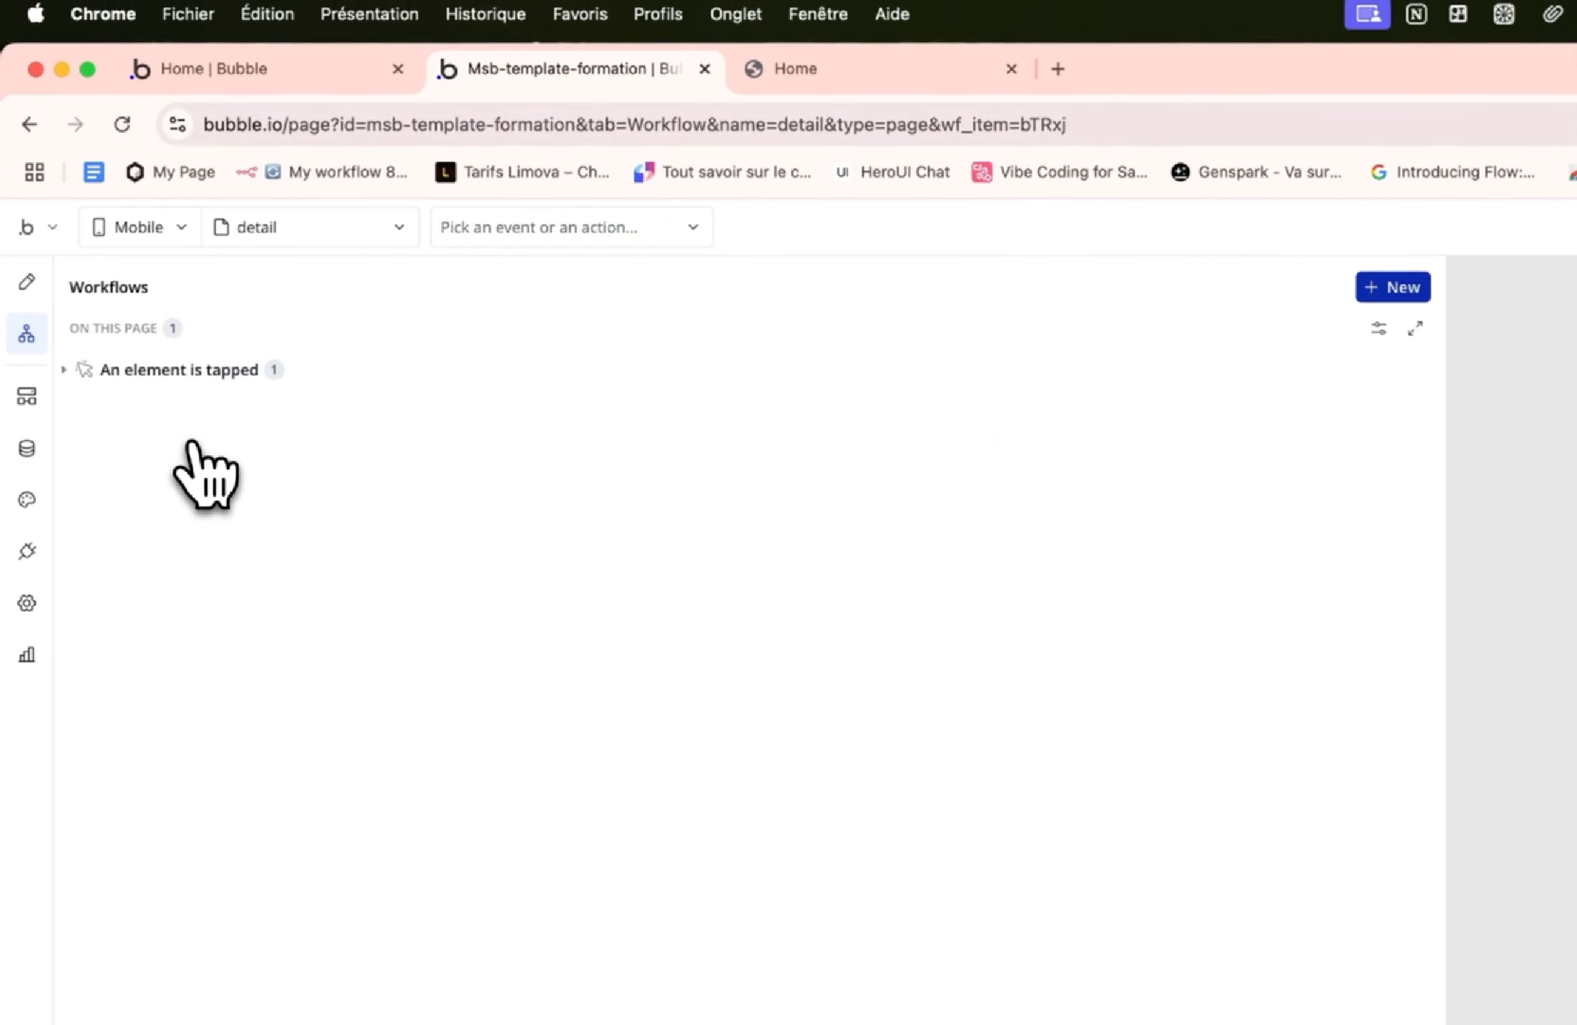
pyautogui.click(27, 285)
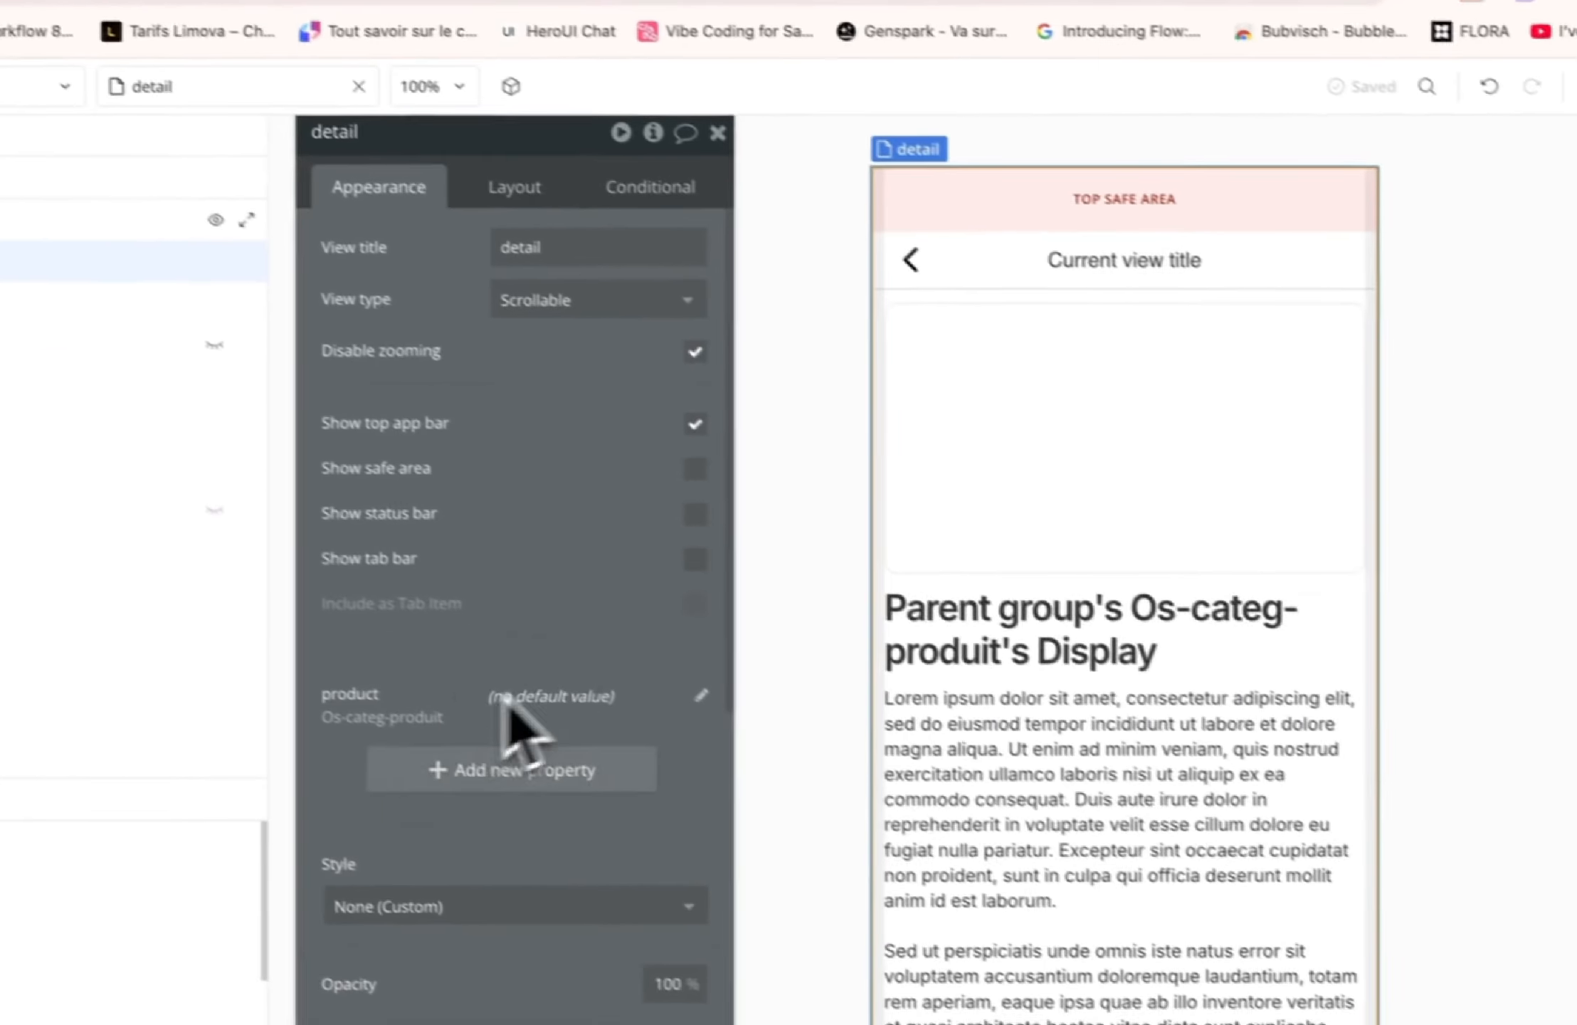
# Inspect the data source options of Group Os-categ-produit in the detail view
pyautogui.click(775, 888)
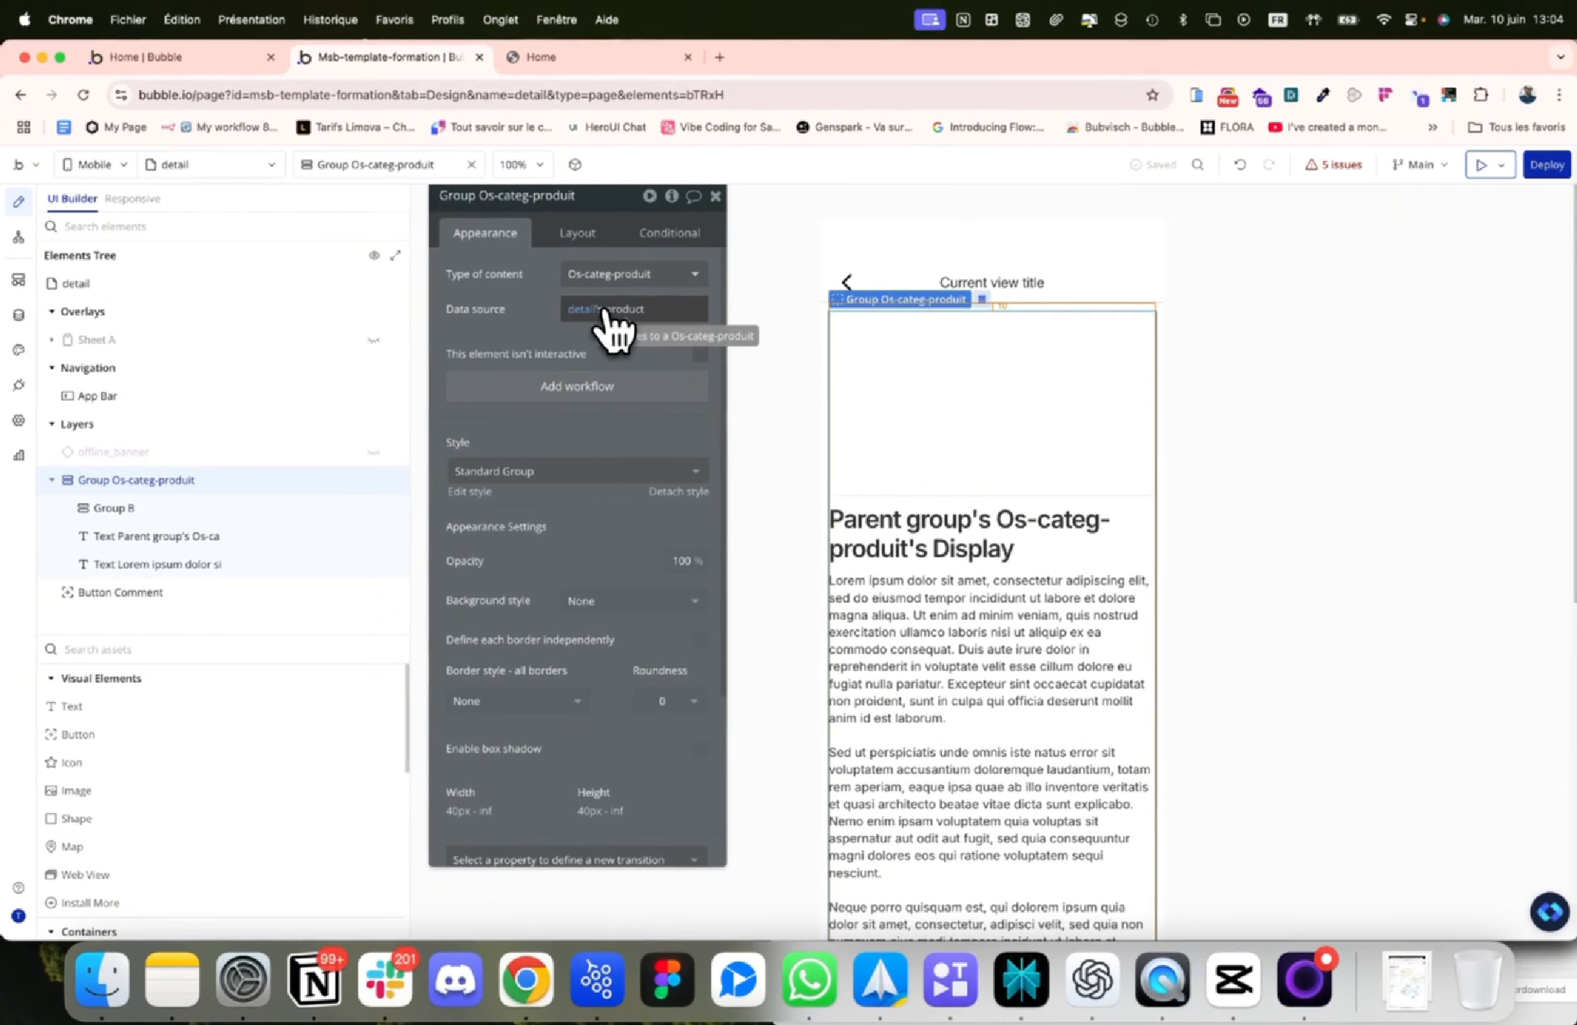
pyautogui.click(605, 310)
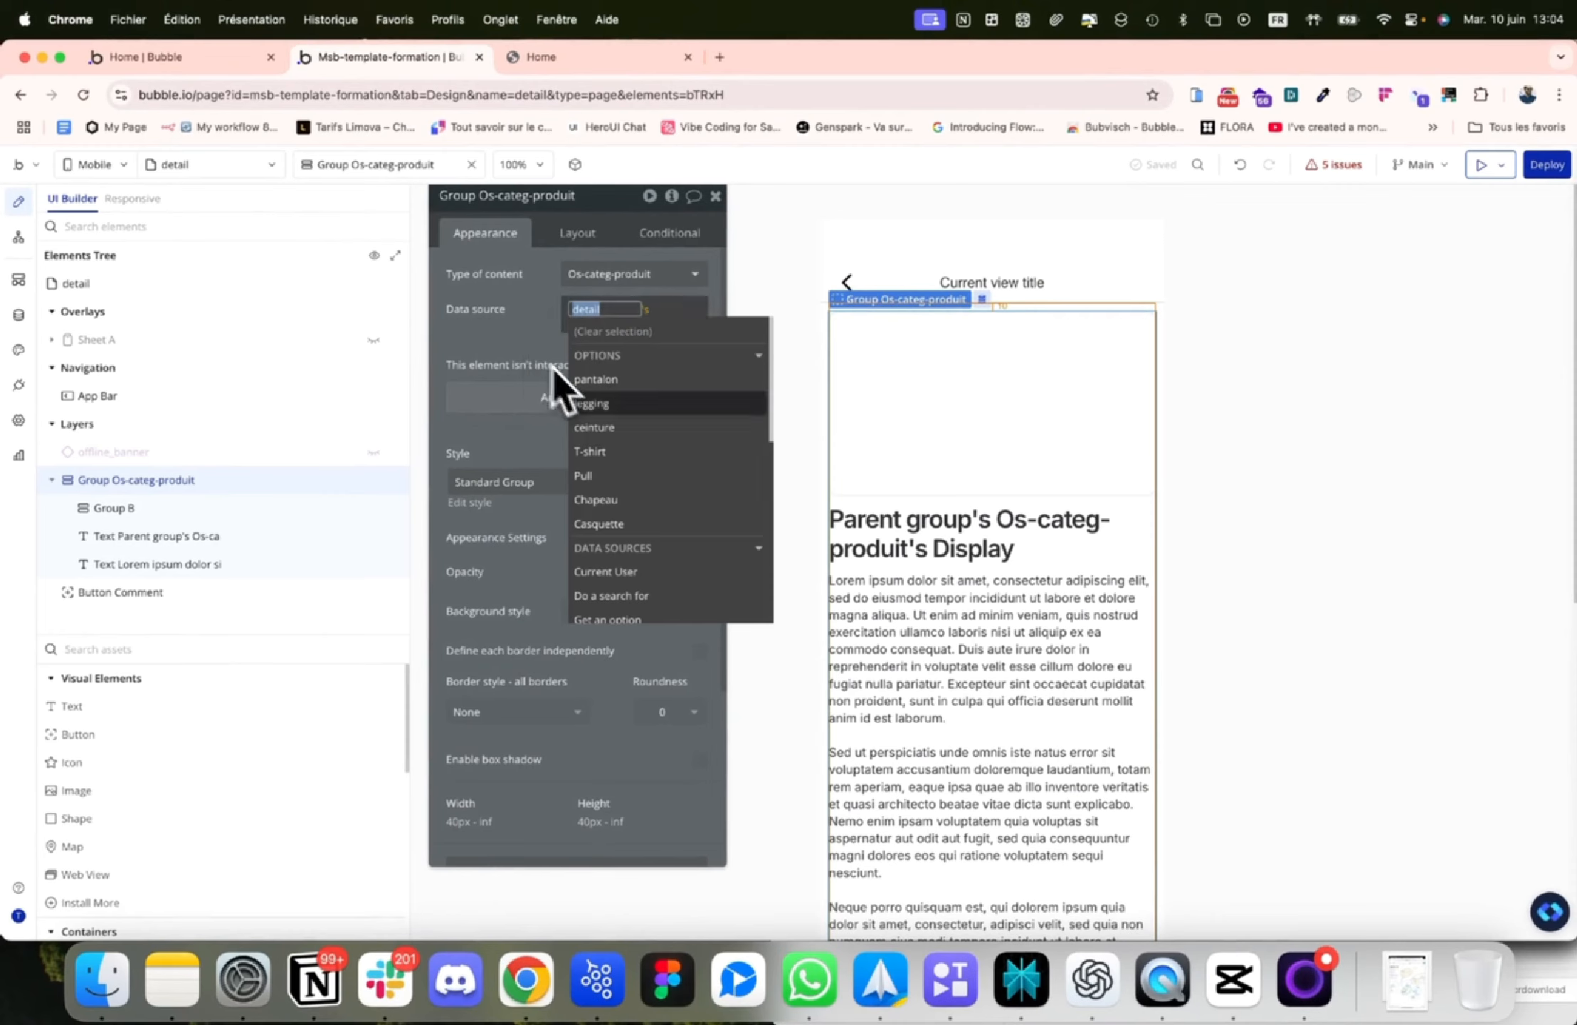
pyautogui.scroll(-5, 591, 415)
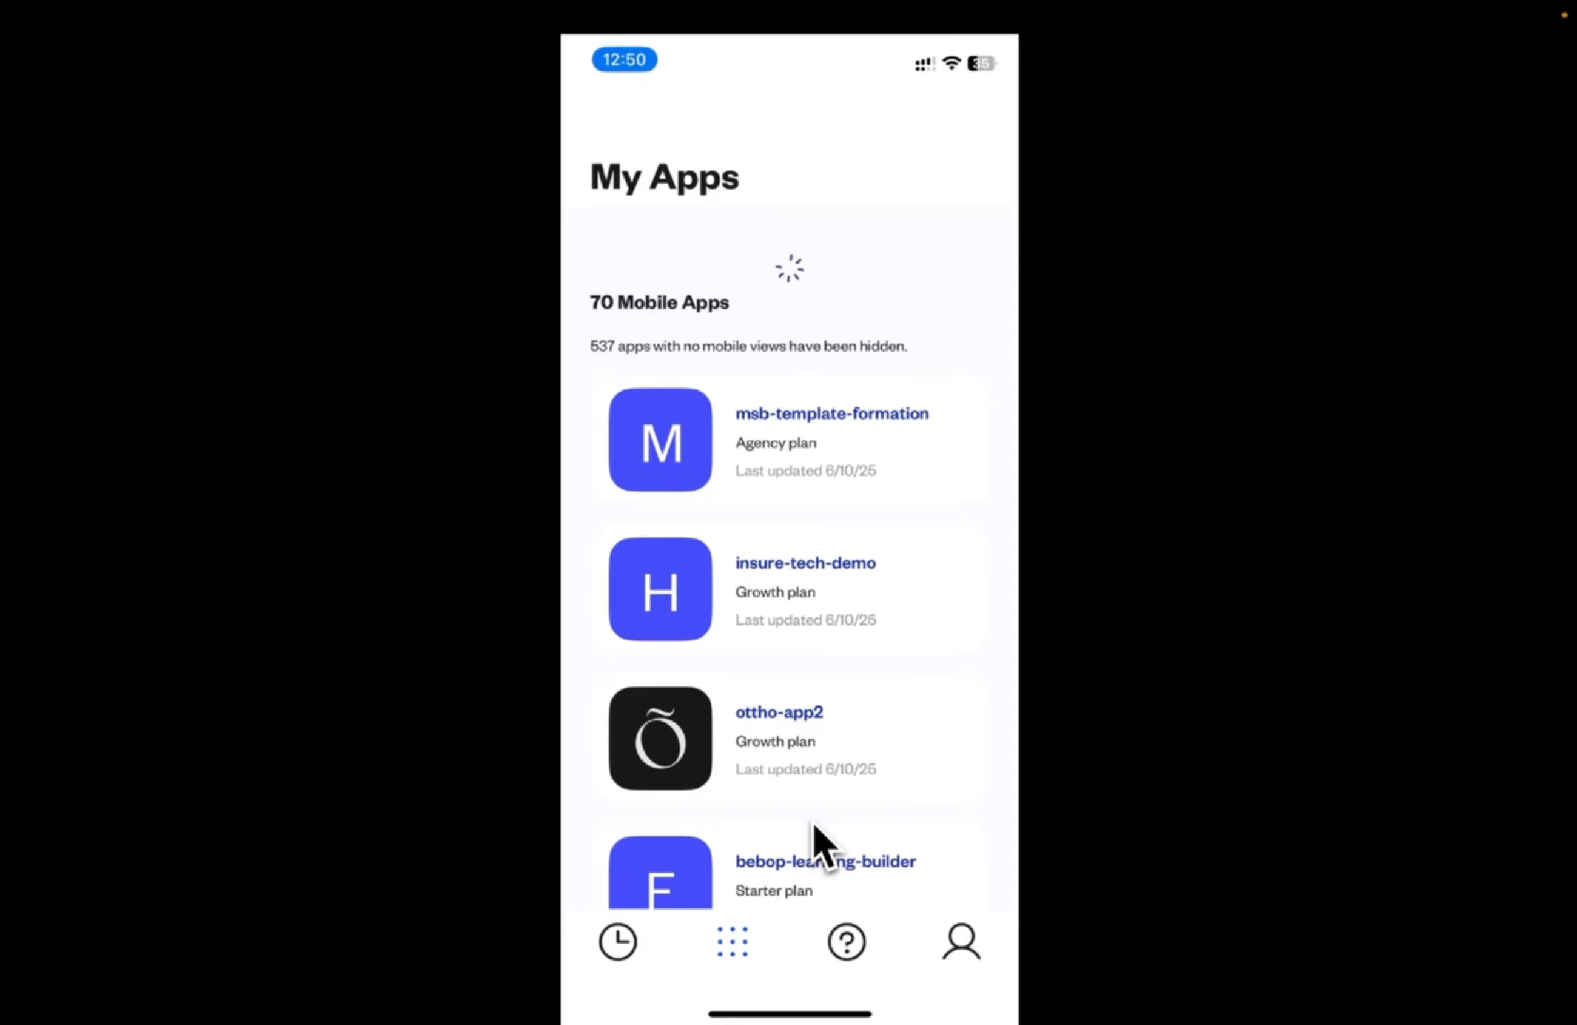
# Switch to the phone's mobile preview app, open msb-template-formation and relaunch it
pyautogui.scroll(-5, 814, 826)
pyautogui.scroll(5, 815, 825)
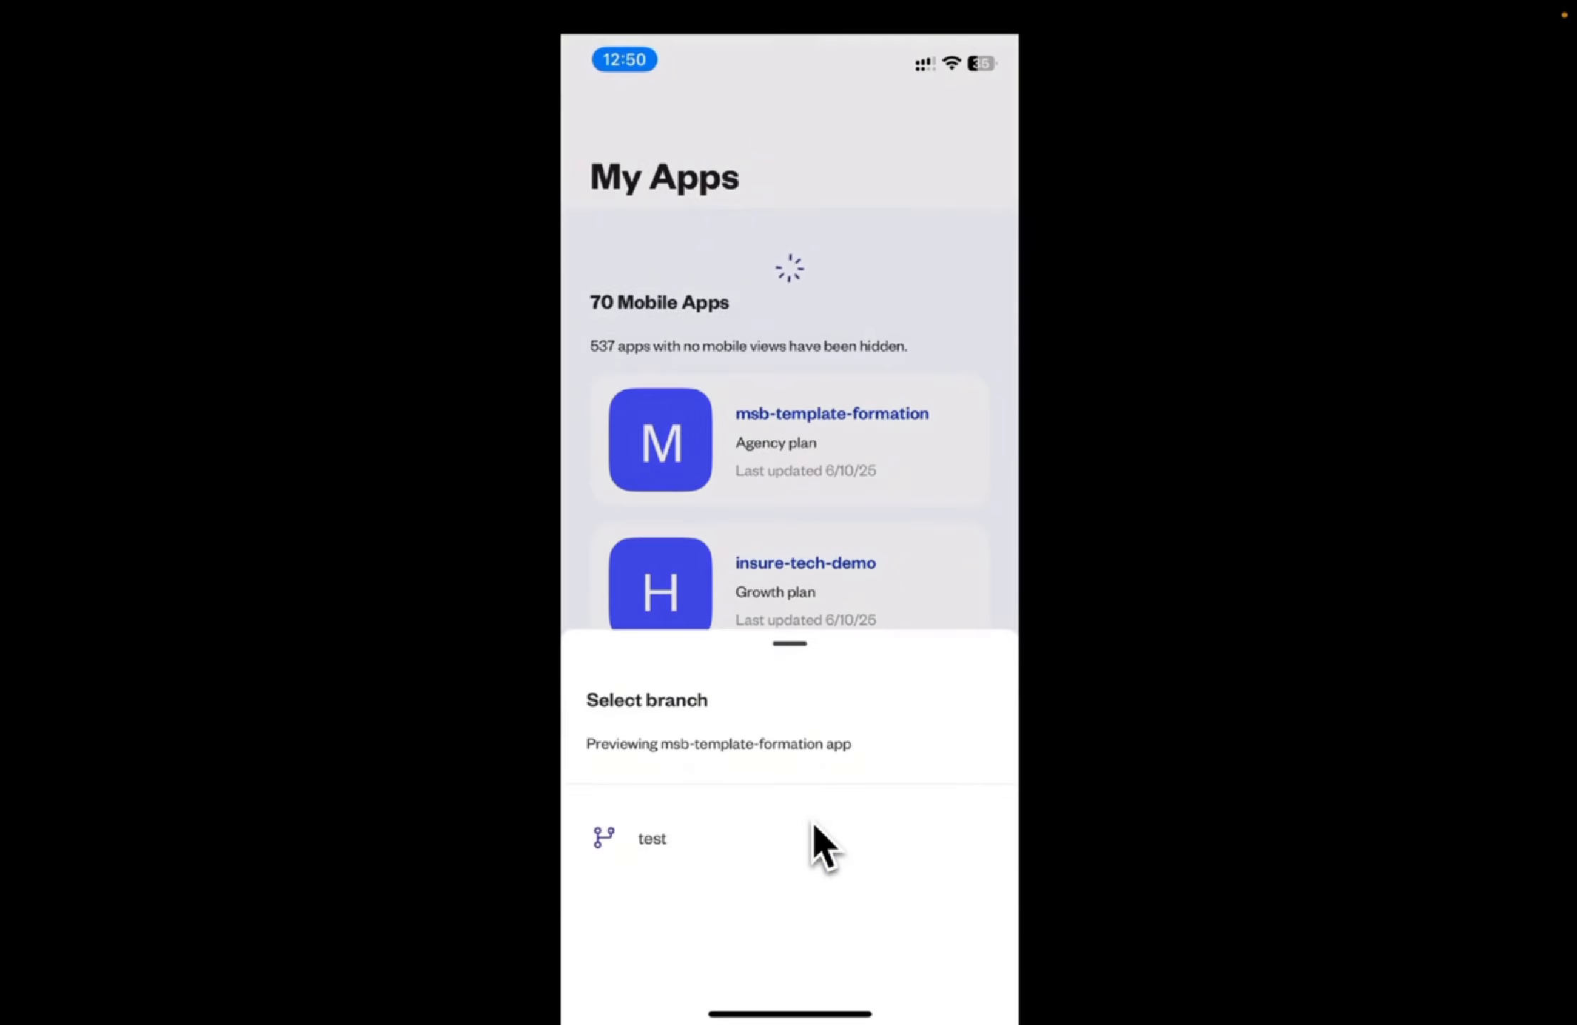
pyautogui.click(813, 825)
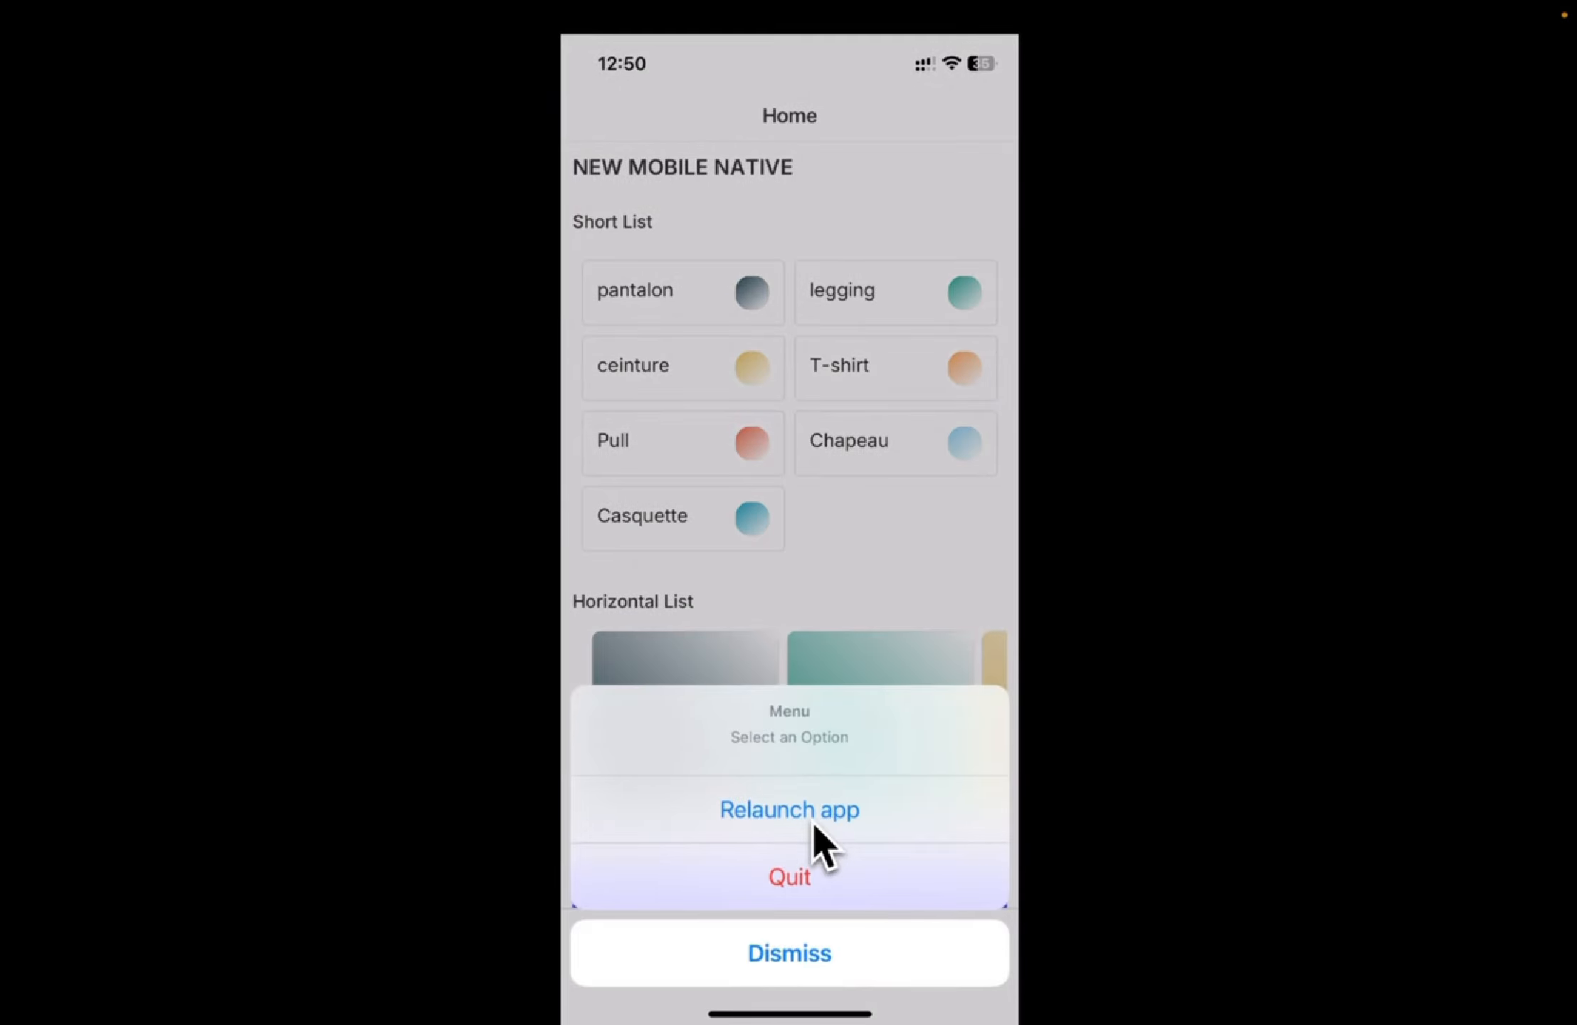
pyautogui.click(810, 818)
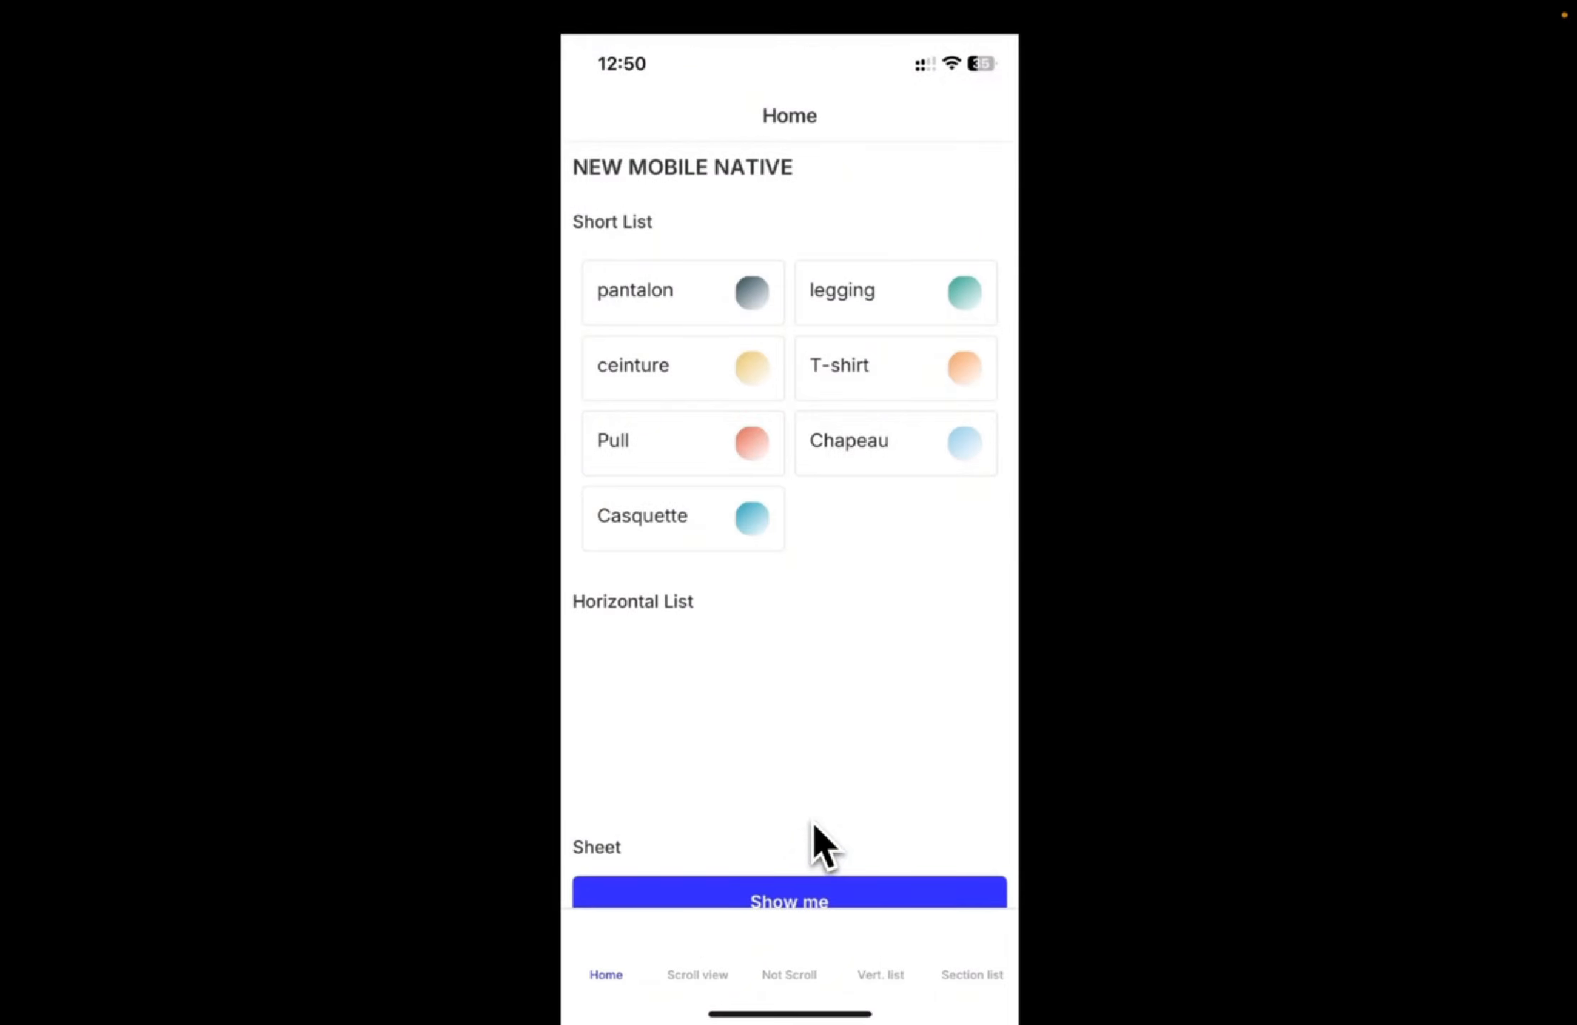
# Examine the Home view's Short List, Horizontal List, Sheet and Camera sections in the running mobile preview
pyautogui.scroll(-5, 811, 818)
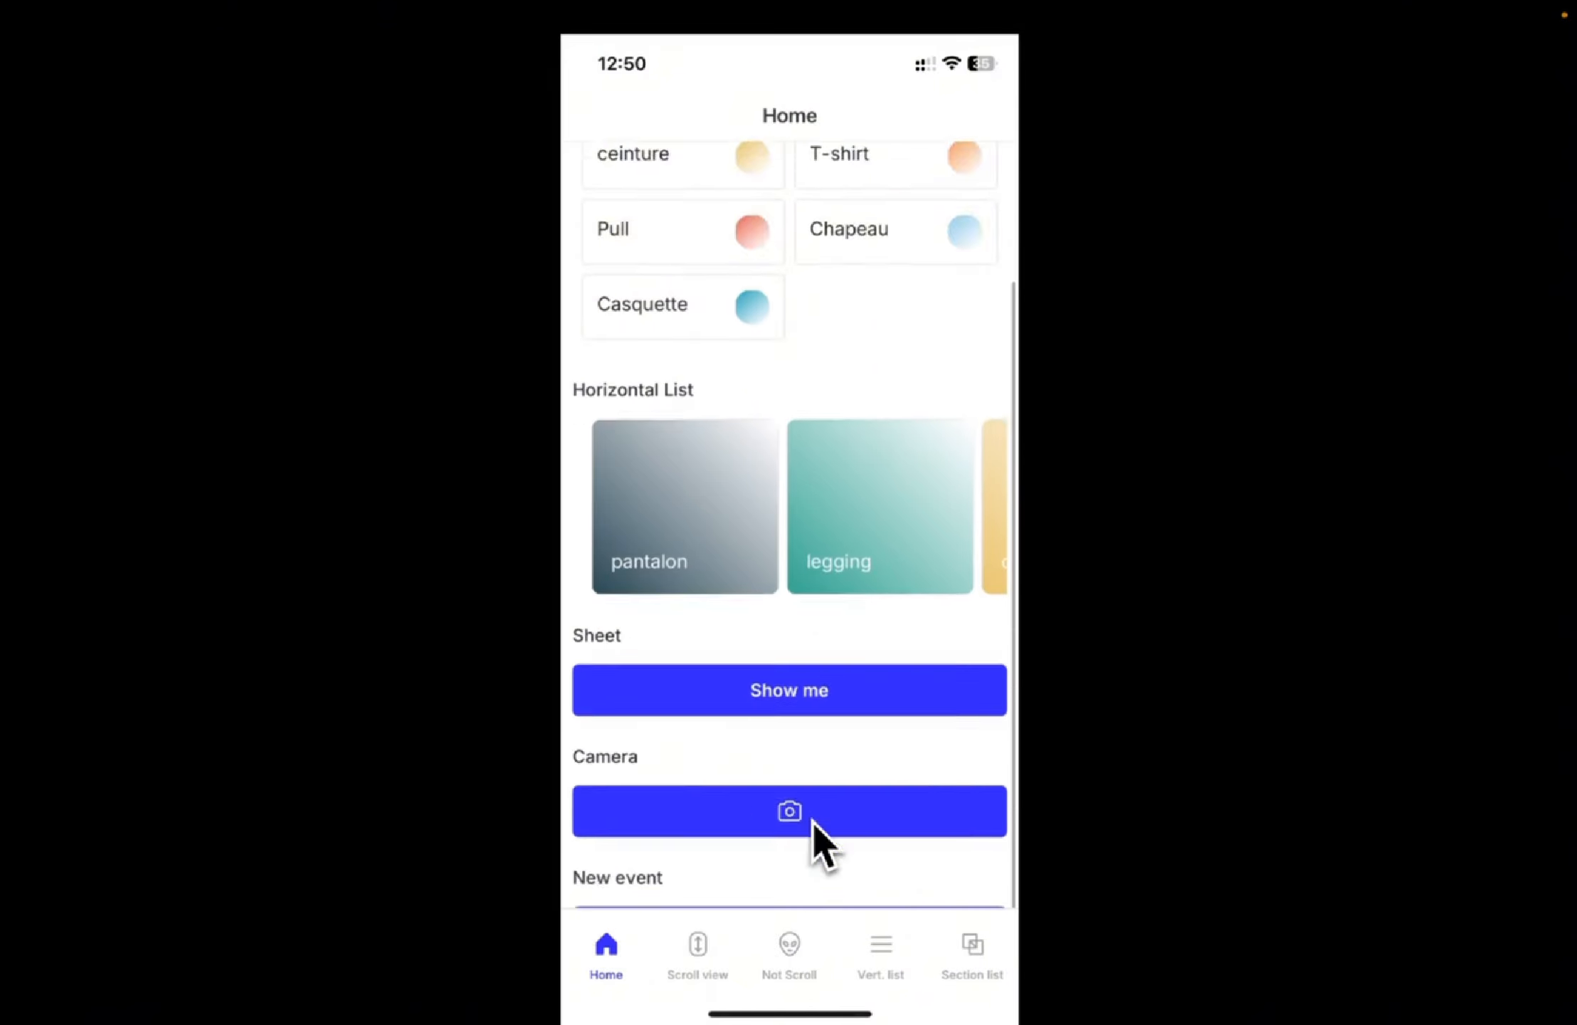
pyautogui.scroll(5, 812, 820)
pyautogui.scroll(-5, 812, 820)
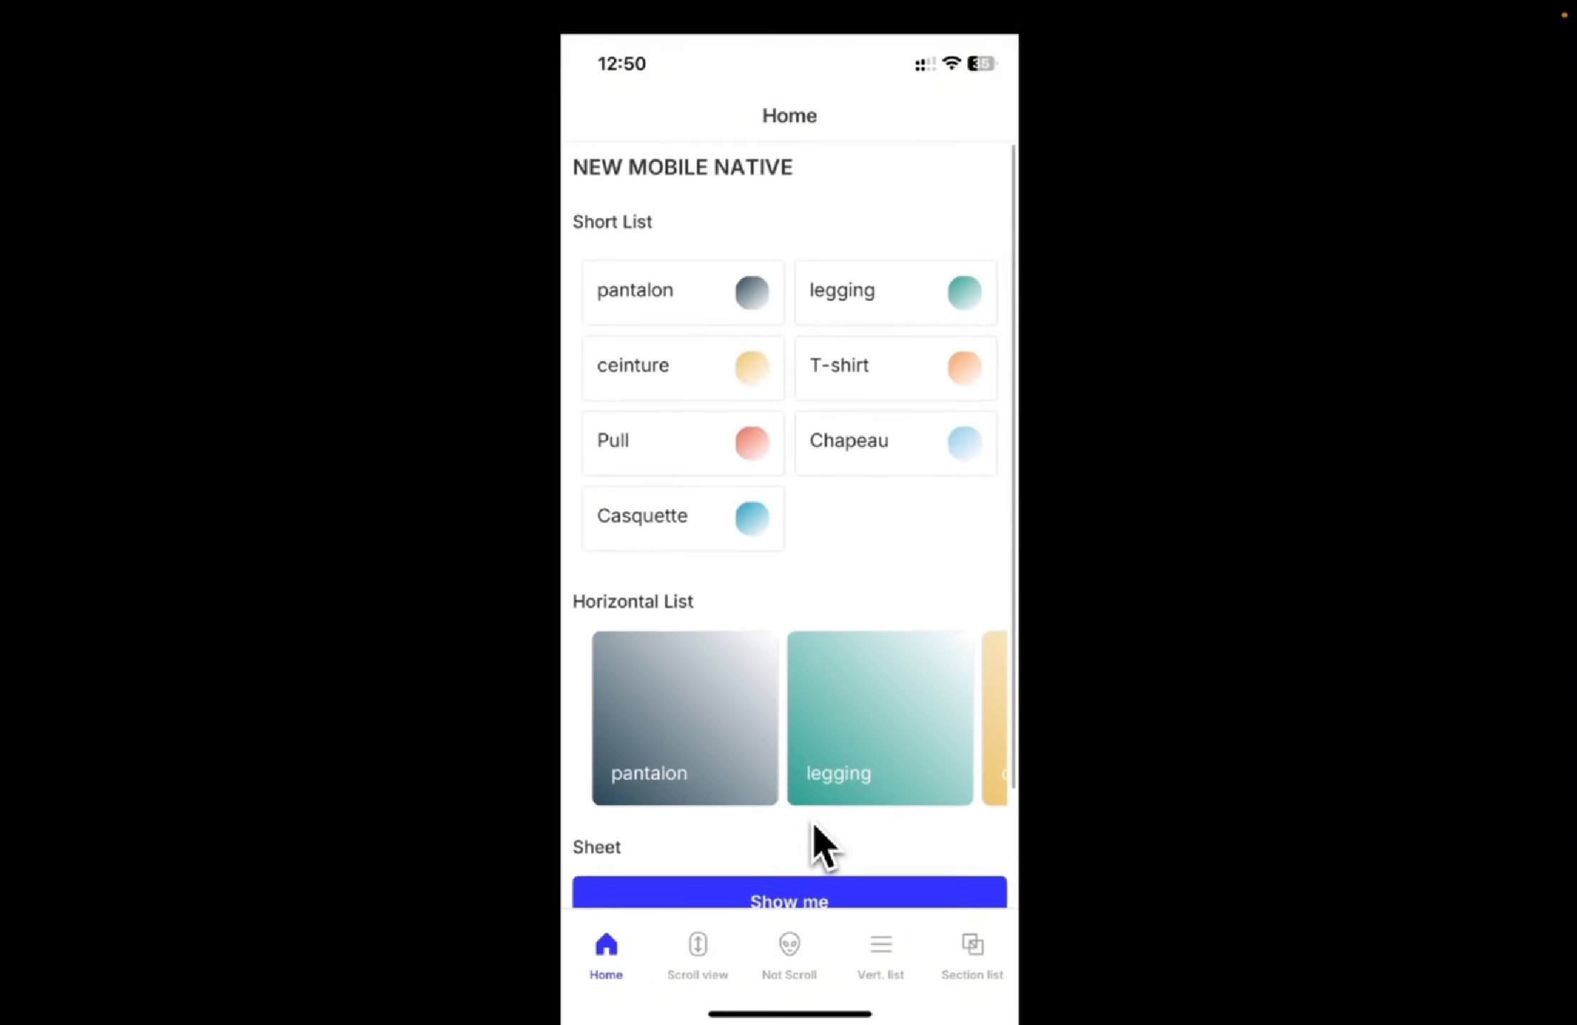
pyautogui.scroll(5, 811, 820)
pyautogui.scroll(-5, 811, 819)
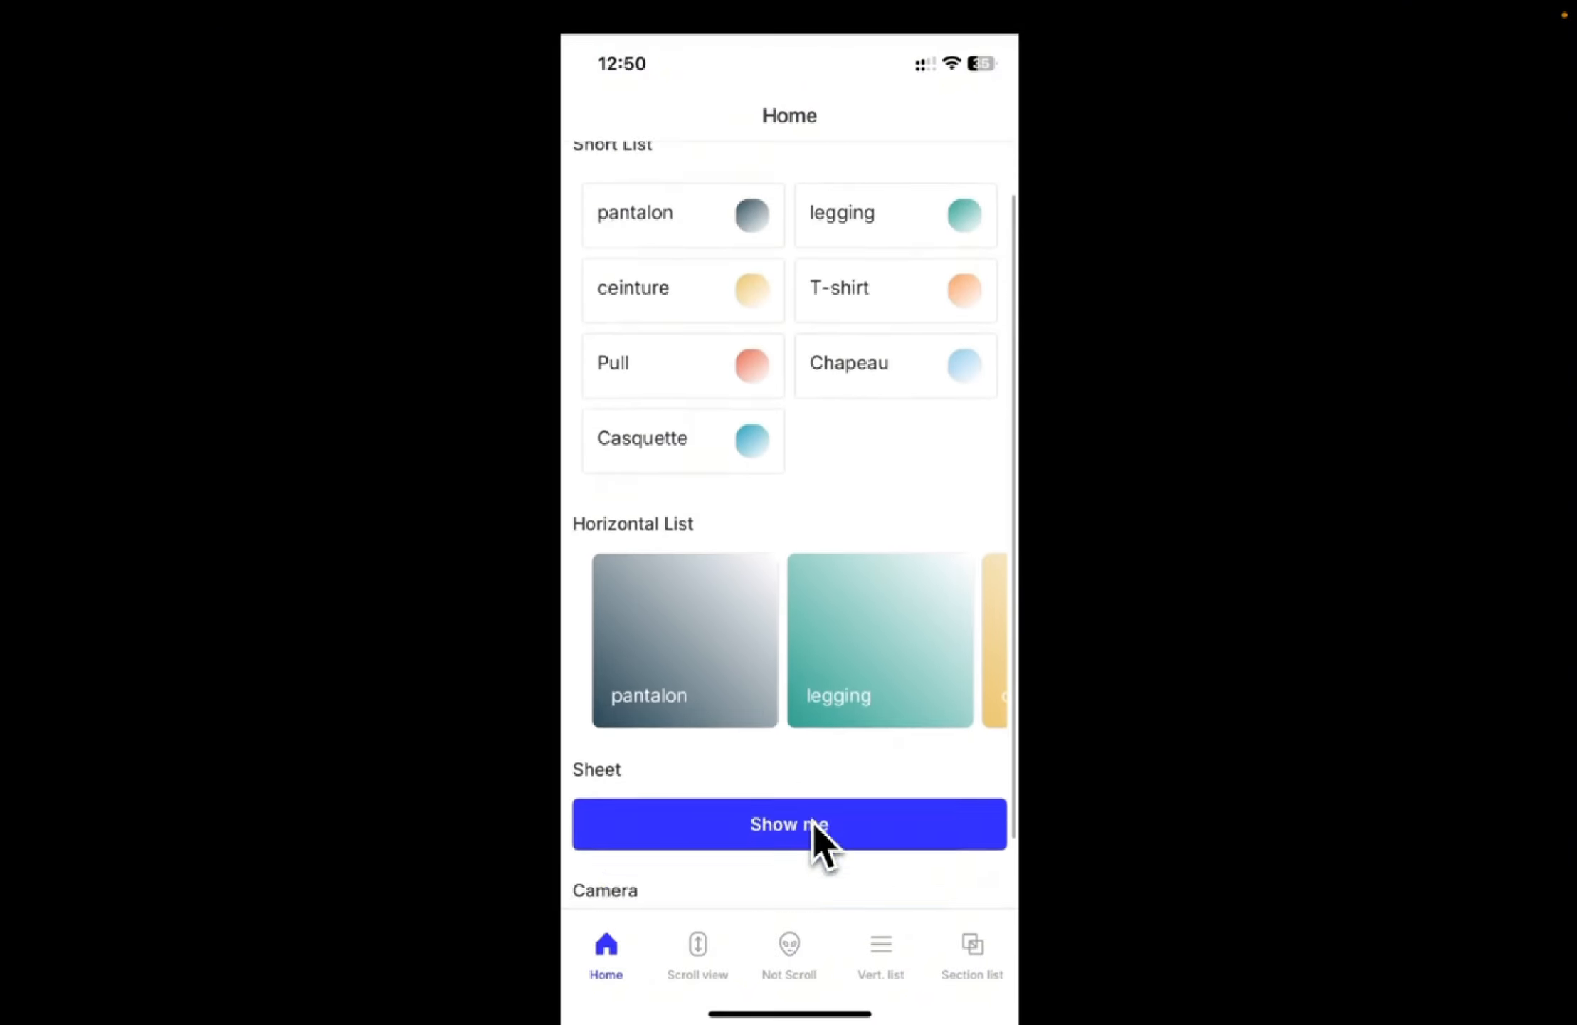
# Review the Home view's lists and open the detail view of the pantalon item
pyautogui.scroll(3, 812, 819)
pyautogui.scroll(2, 810, 819)
pyautogui.scroll(-5, 813, 822)
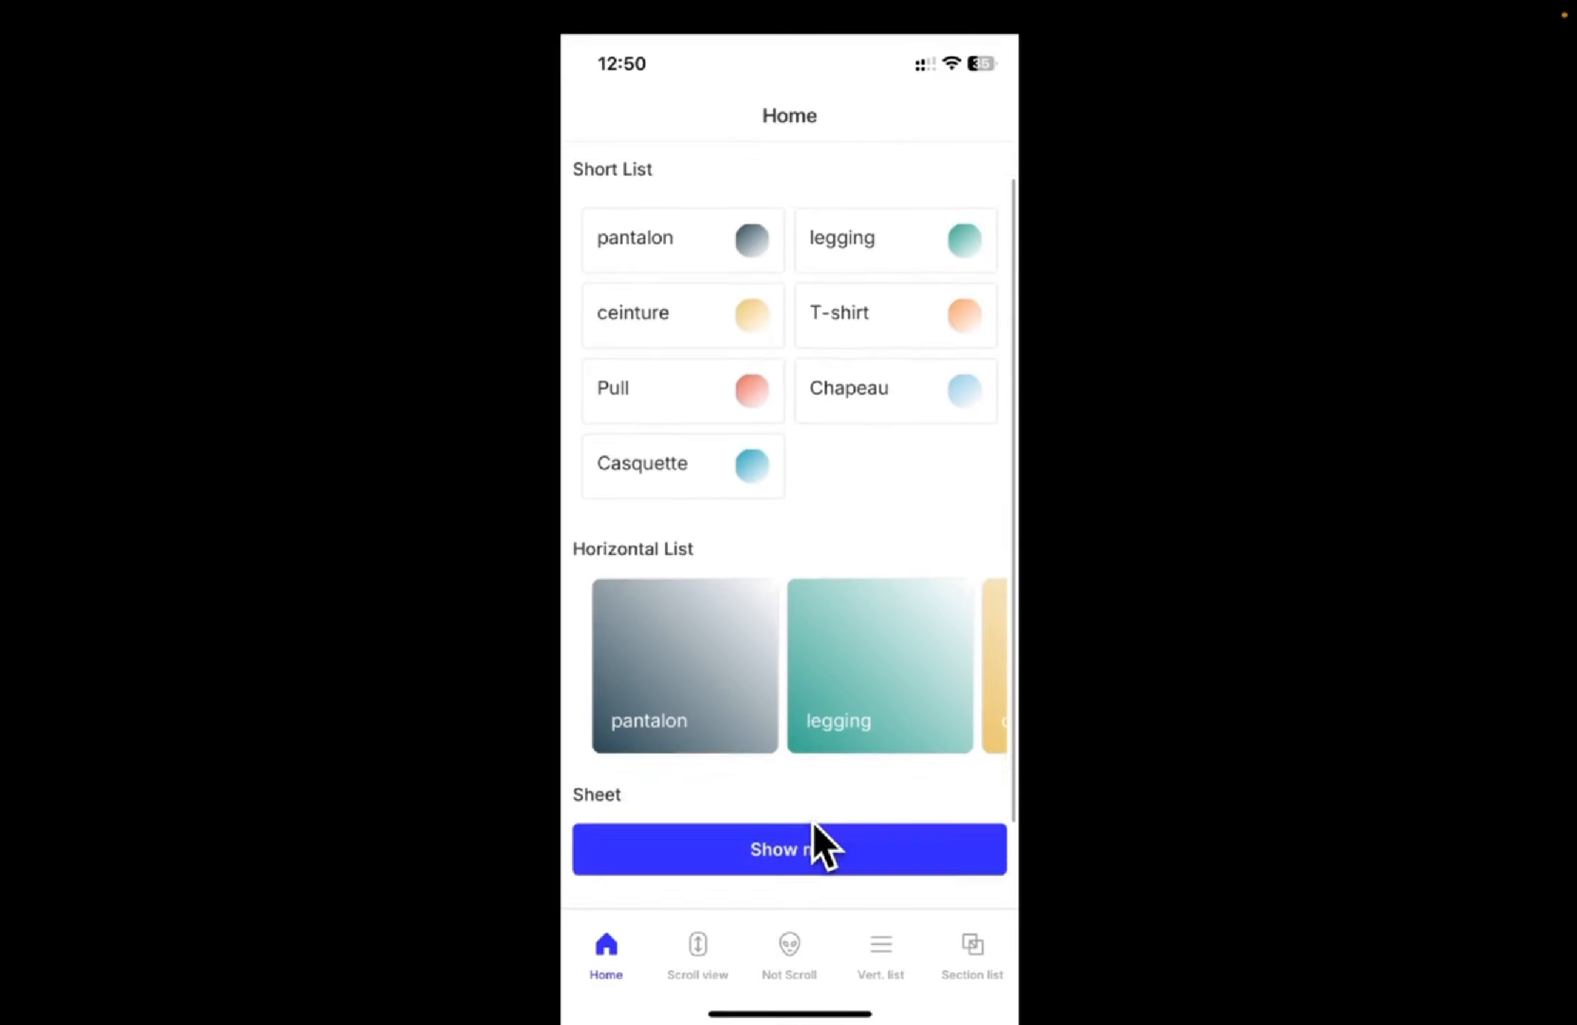
pyautogui.scroll(5, 814, 822)
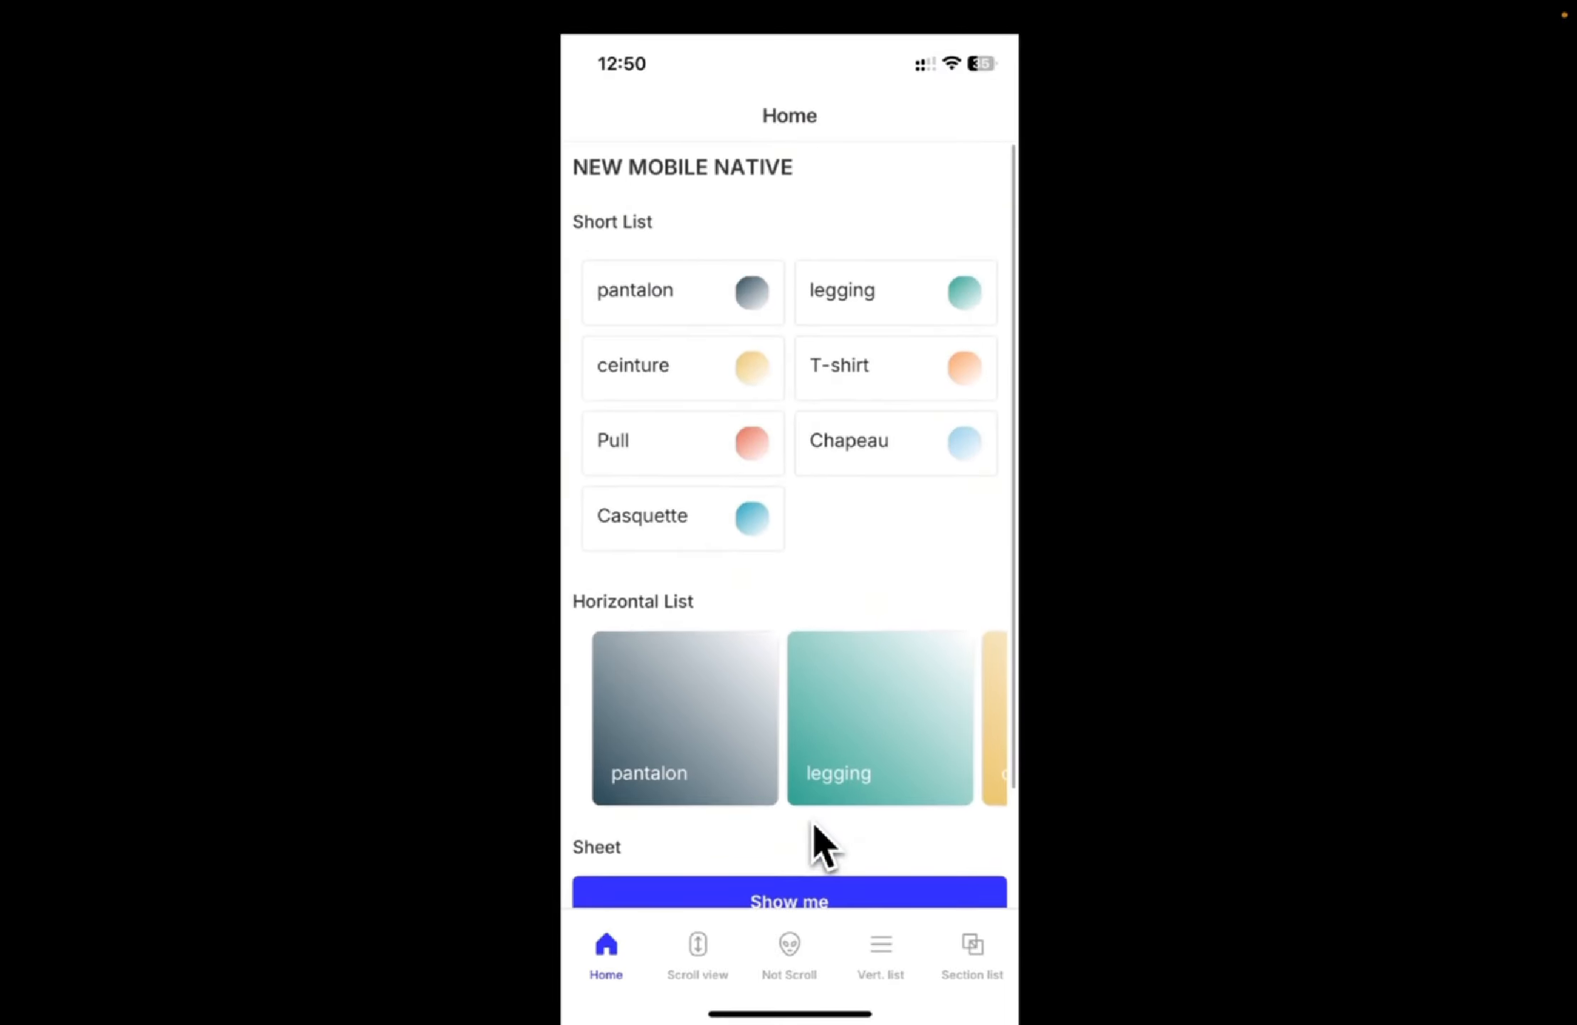
pyautogui.scroll(-5, 811, 820)
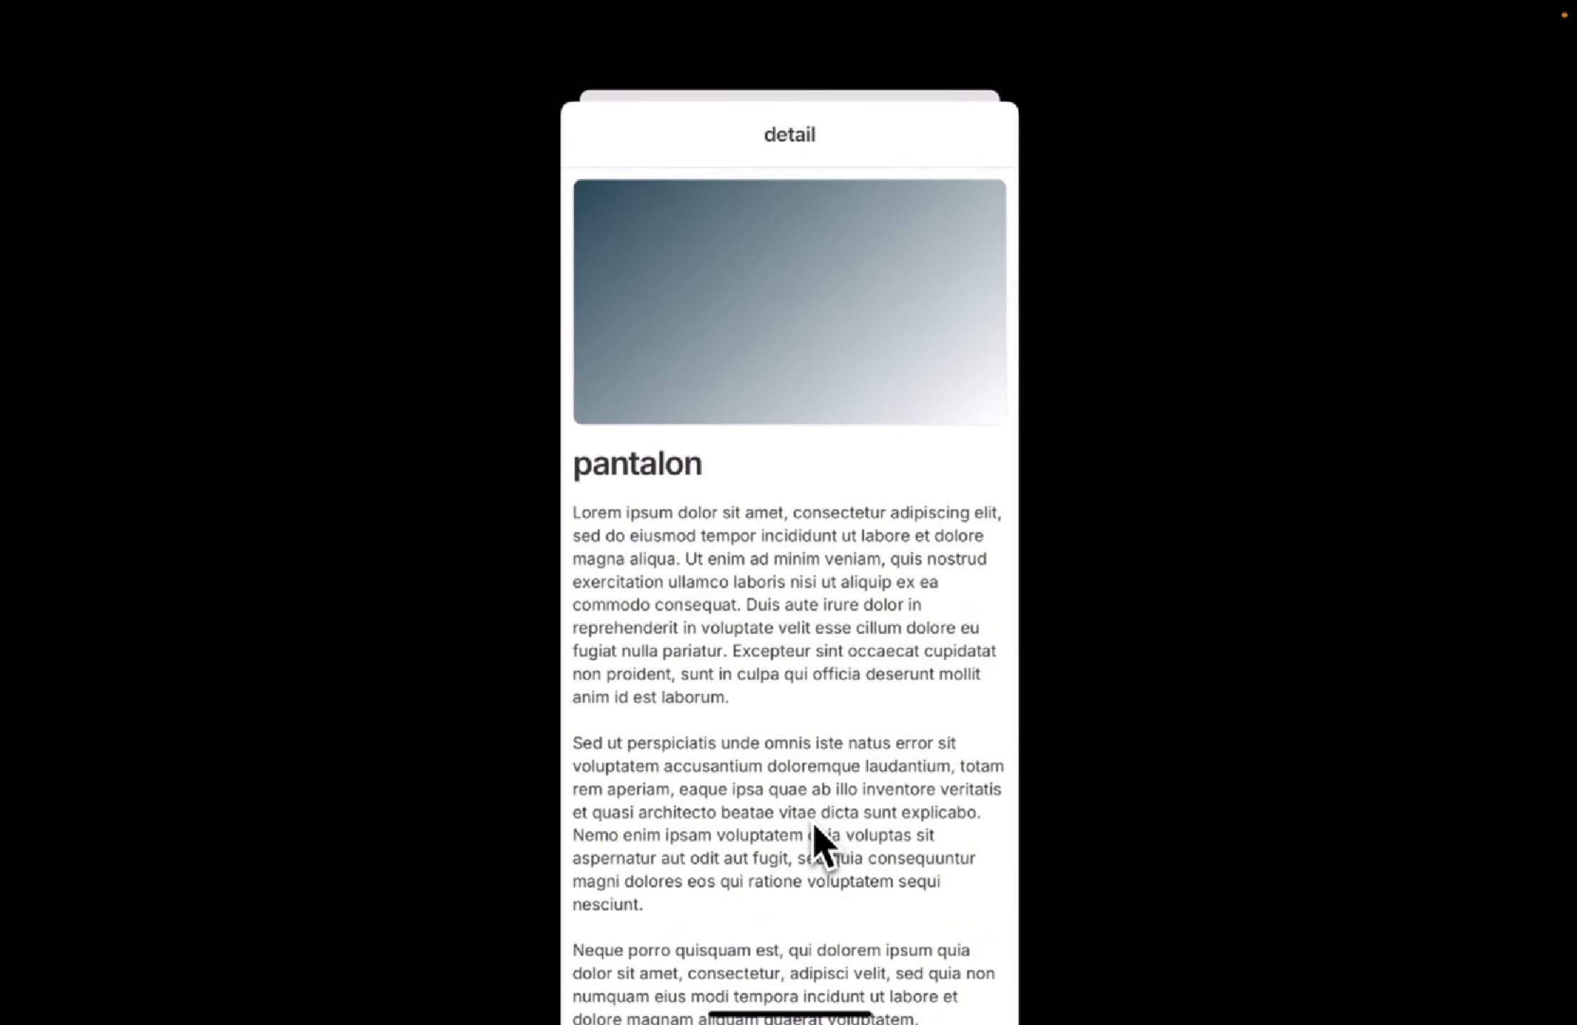
# Open the comment sheet at the end of the pantalon detail view, enter the comment "Bsjdkfnnfd" and close the sheet
pyautogui.scroll(-10, 815, 827)
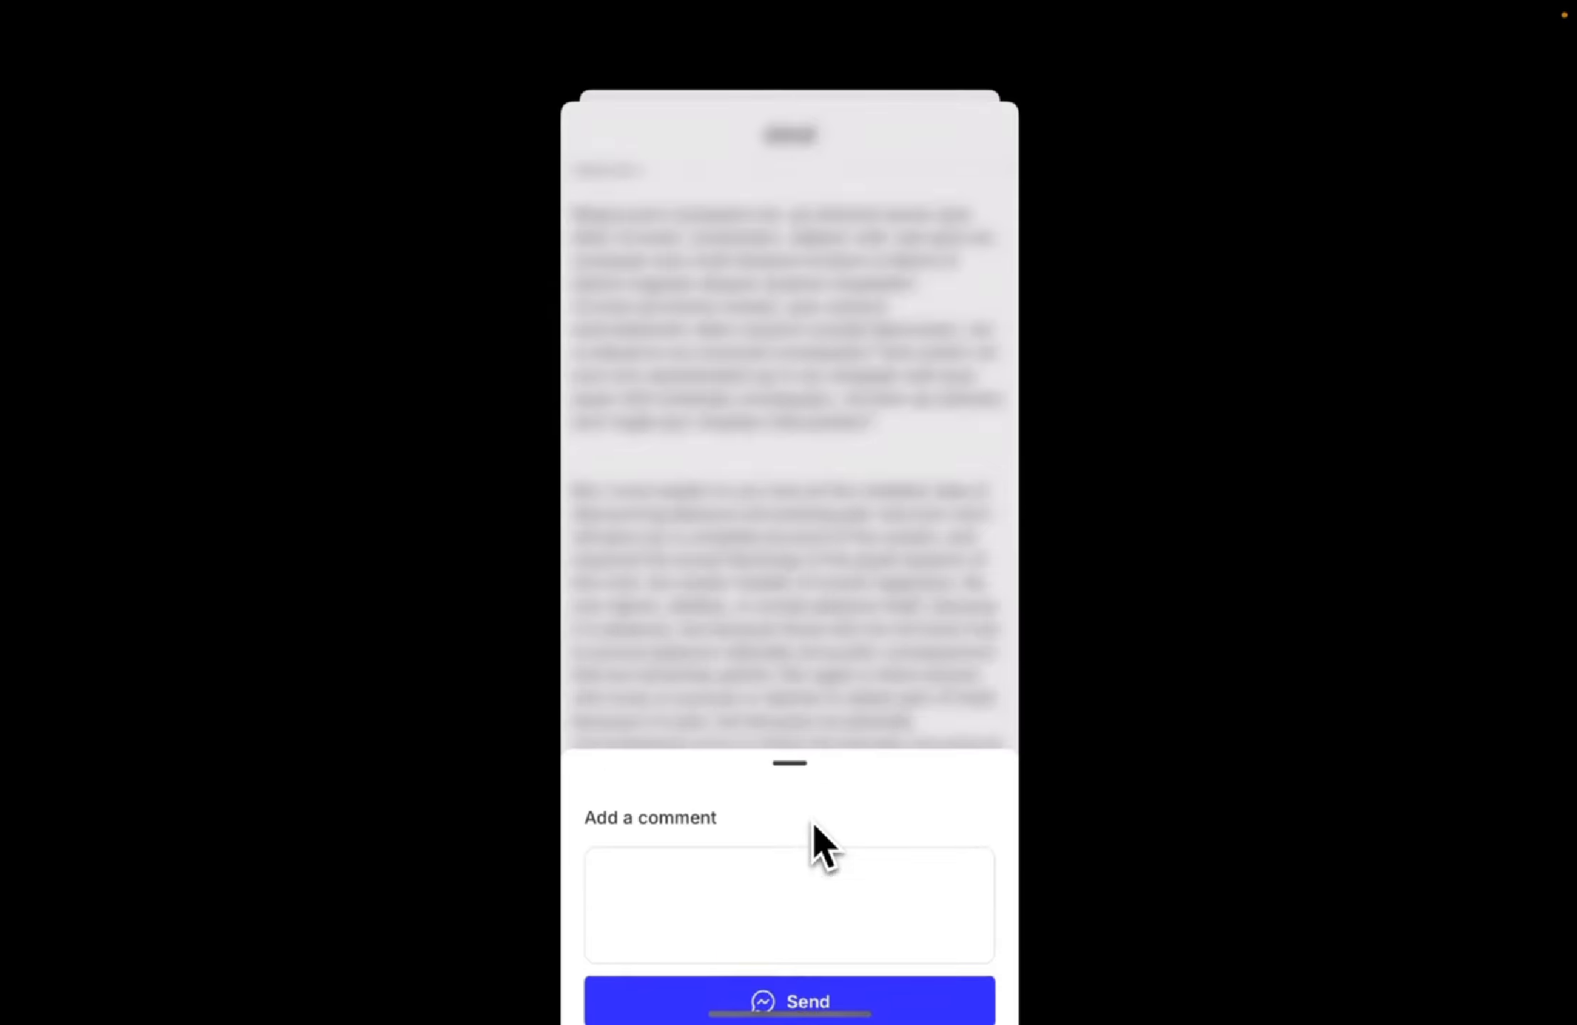
pyautogui.scroll(-2, 815, 827)
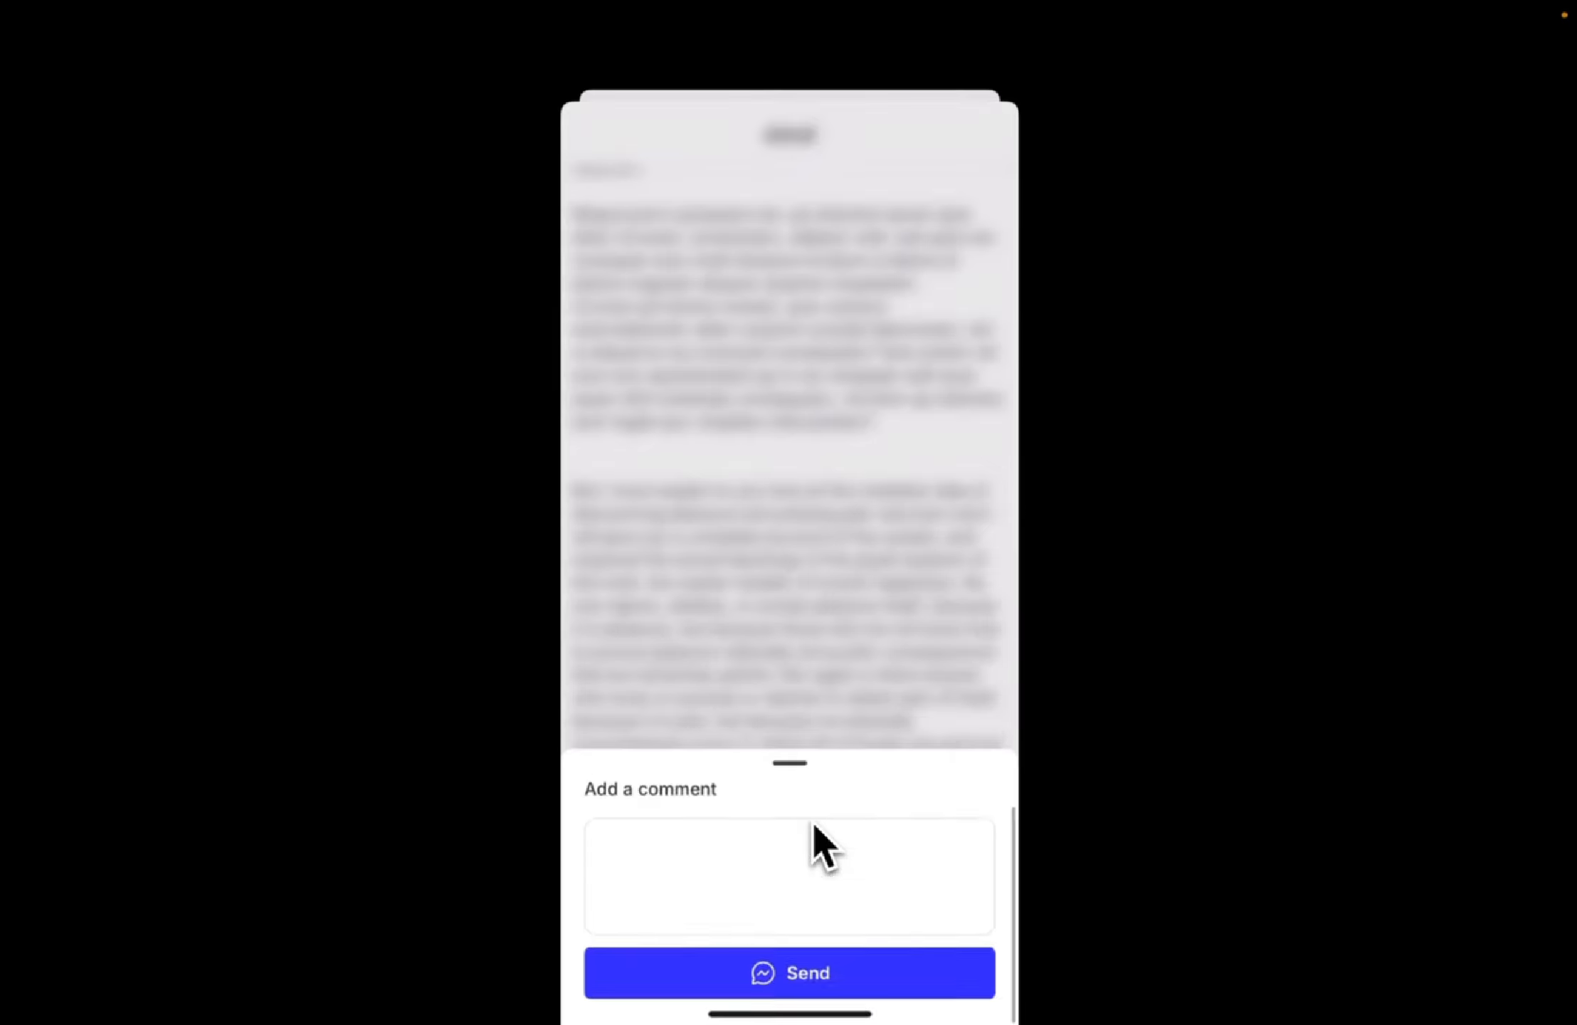
pyautogui.click(815, 827)
pyautogui.write('Bsjdkfnnfd')
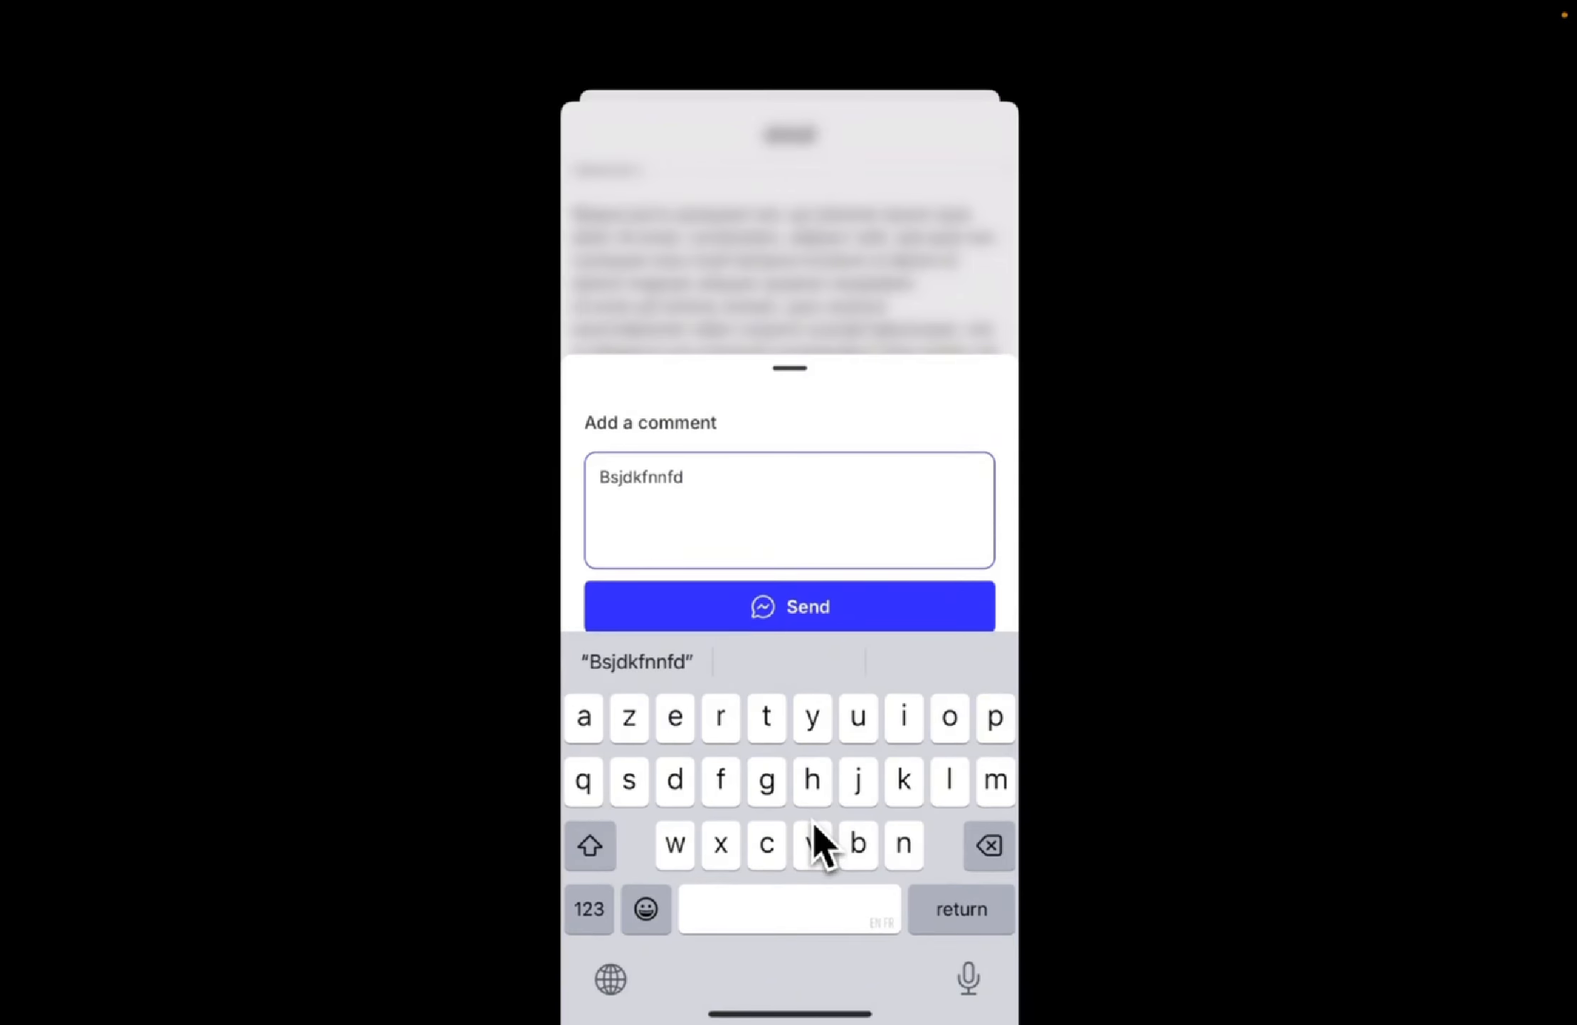
pyautogui.press('Return')
pyautogui.press('BackSpace')
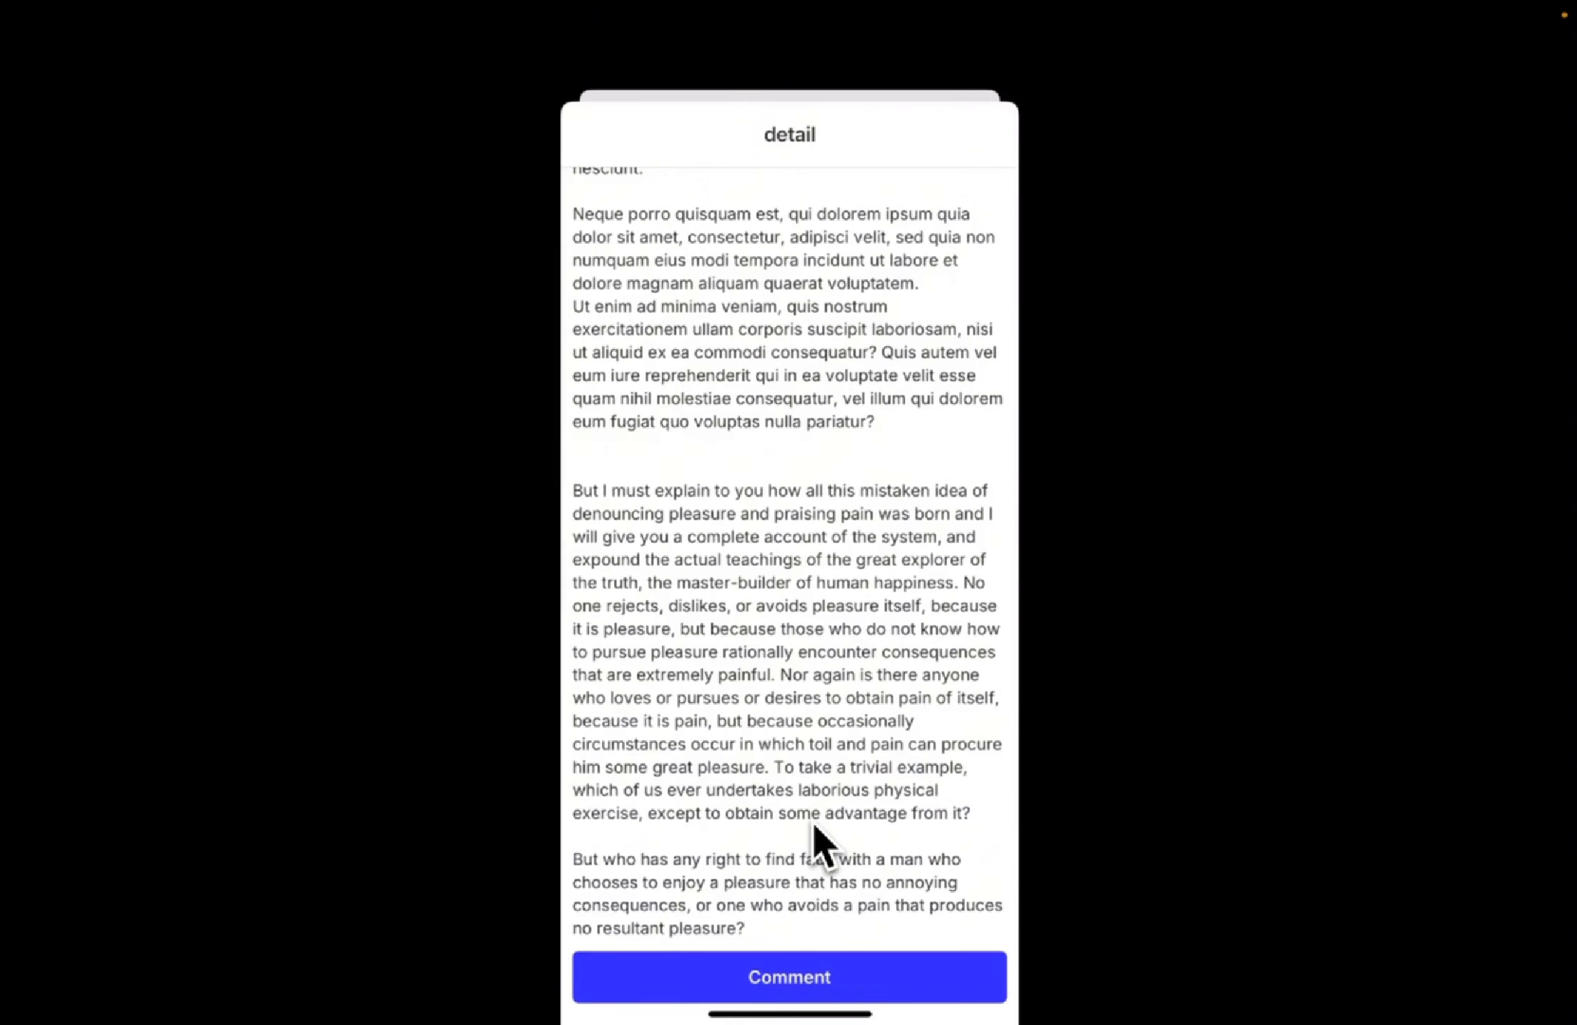
# Return from the pantalon detail view to Home and browse the Horizontal List and the sections down to New event
pyautogui.scroll(10, 815, 824)
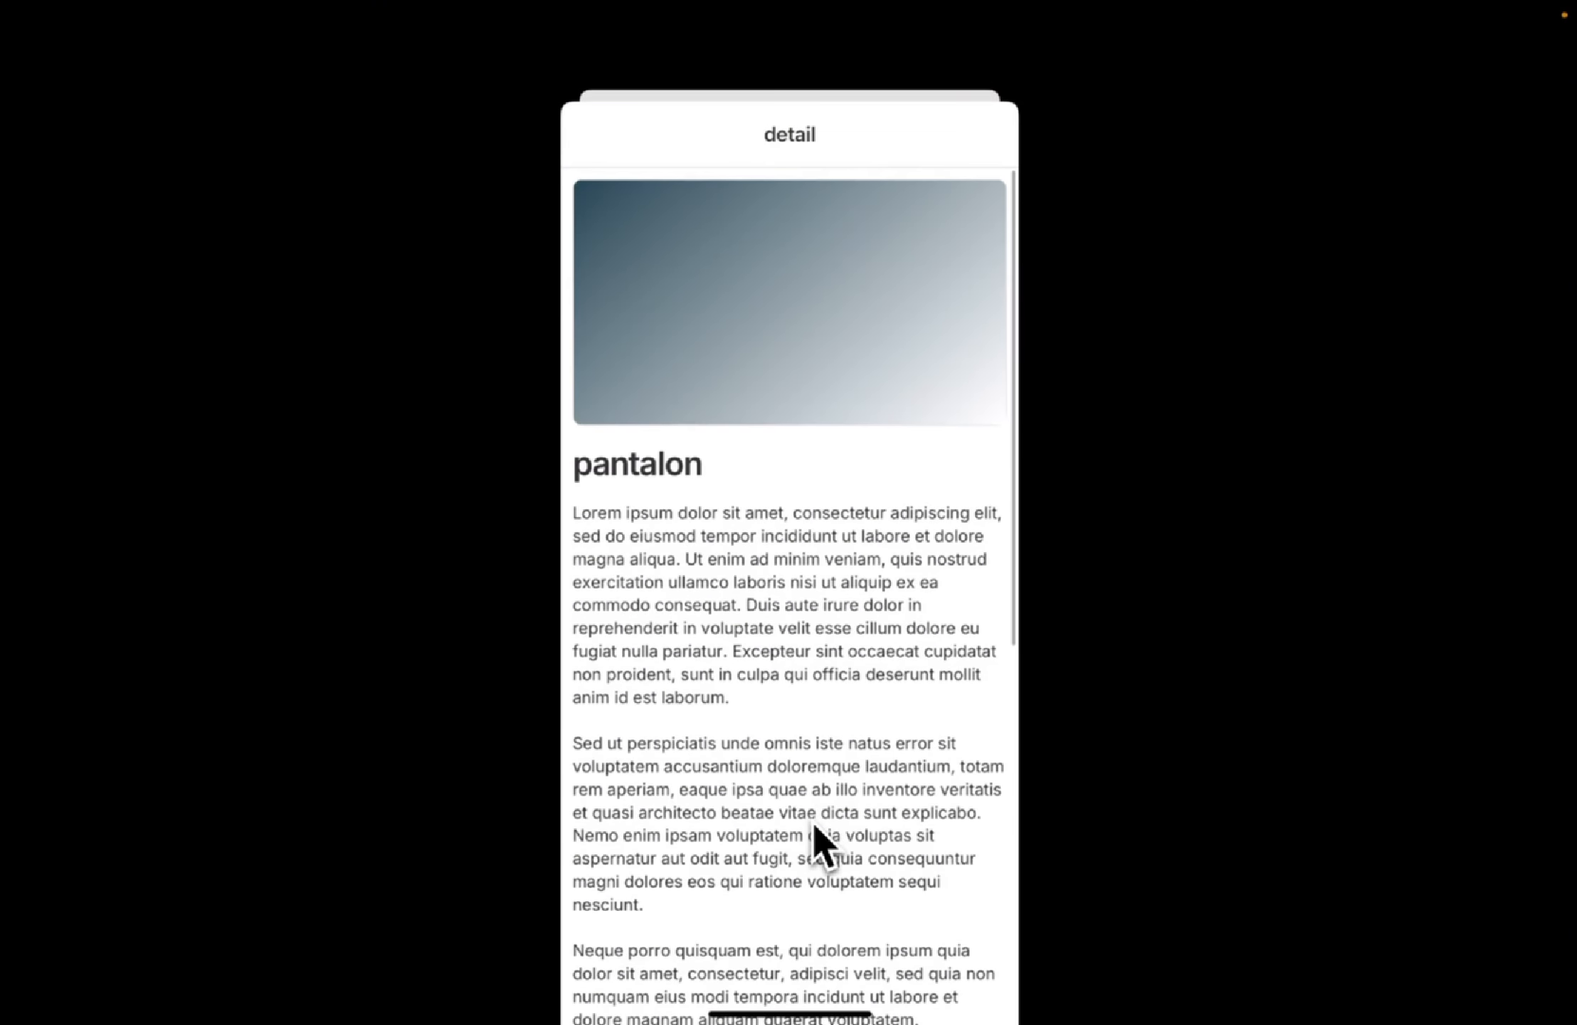
pyautogui.scroll(5, 815, 826)
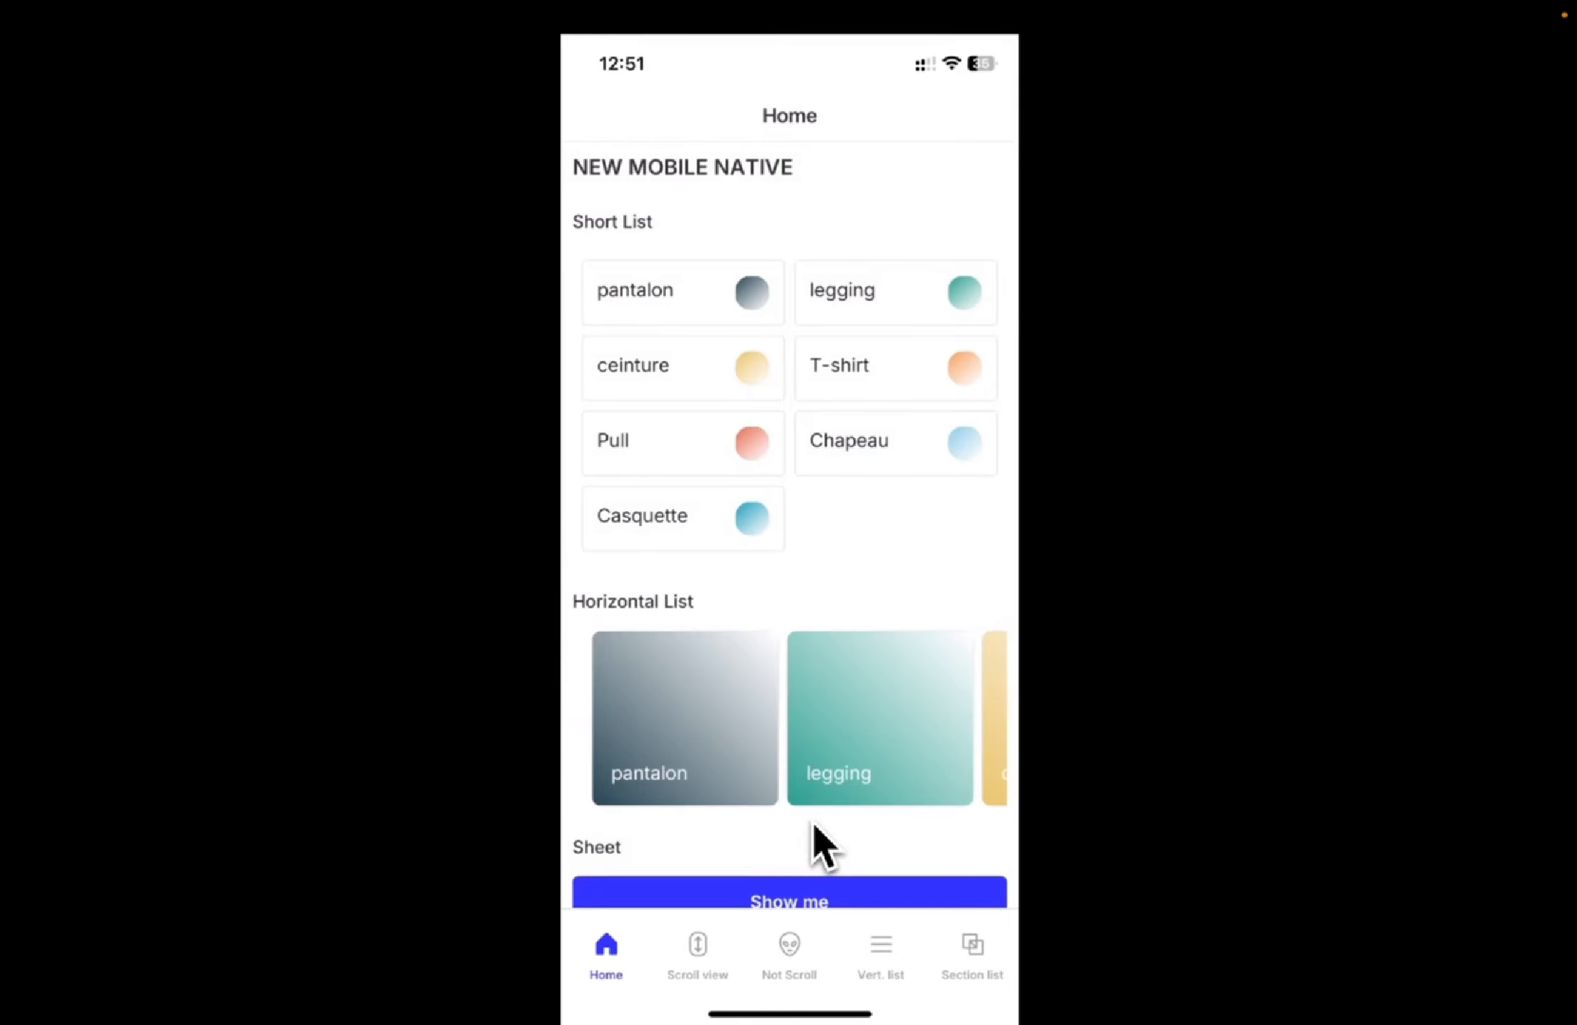
pyautogui.hscroll(5, 815, 825)
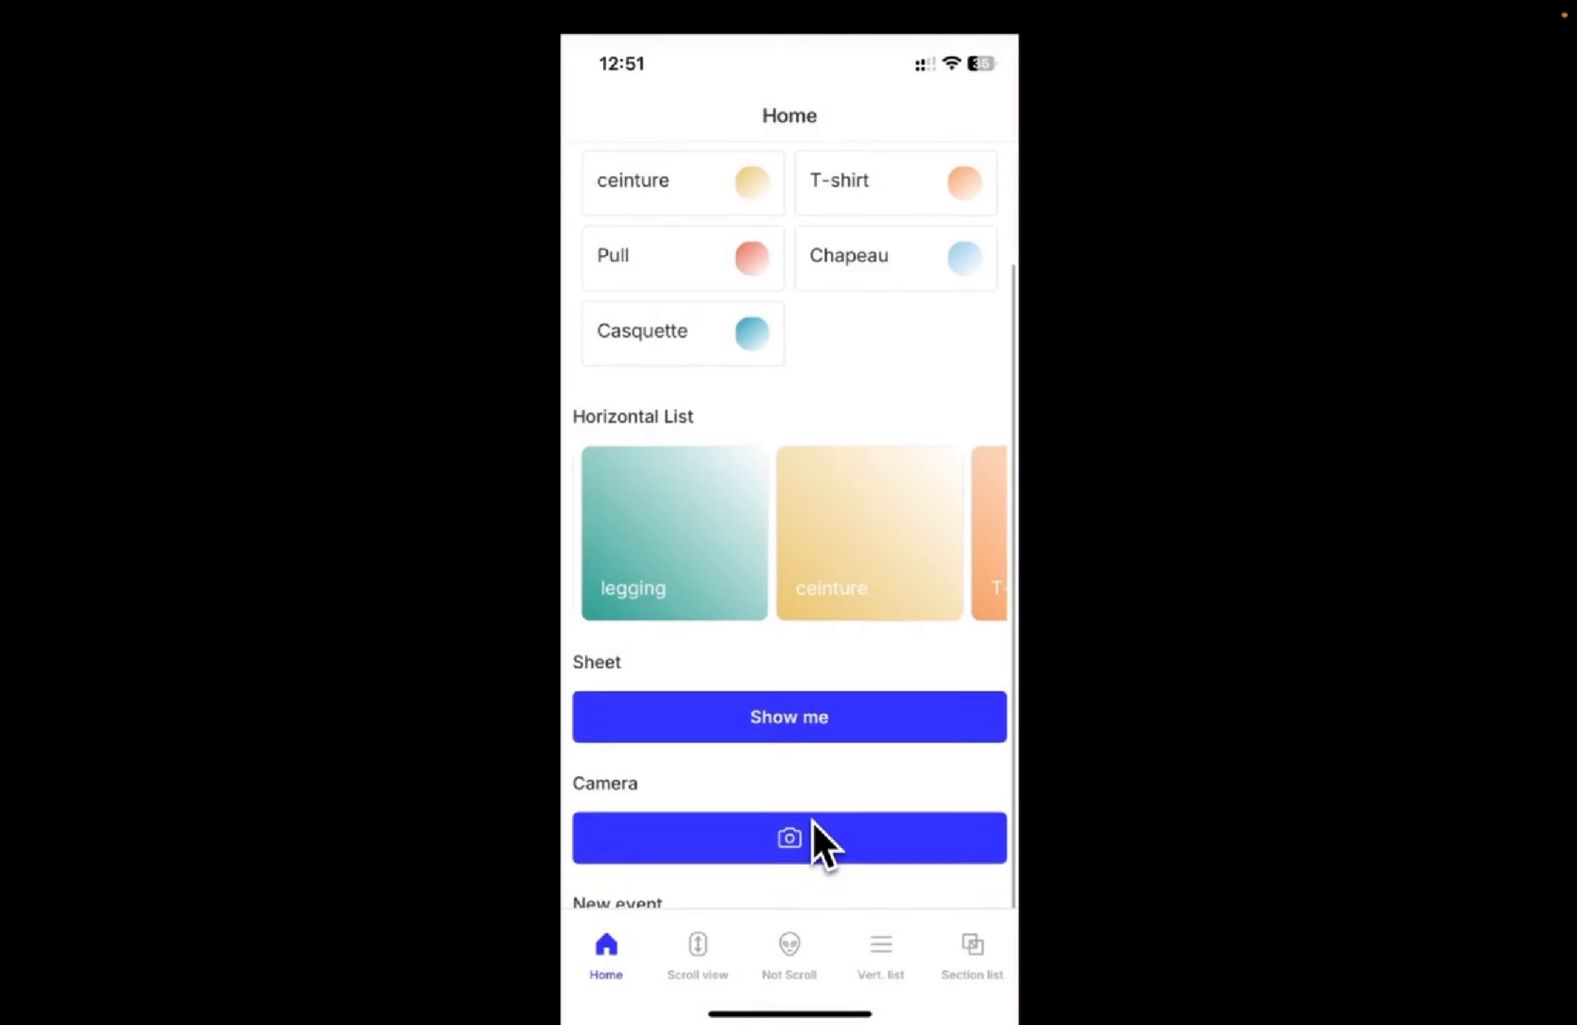
pyautogui.scroll(-3, 814, 820)
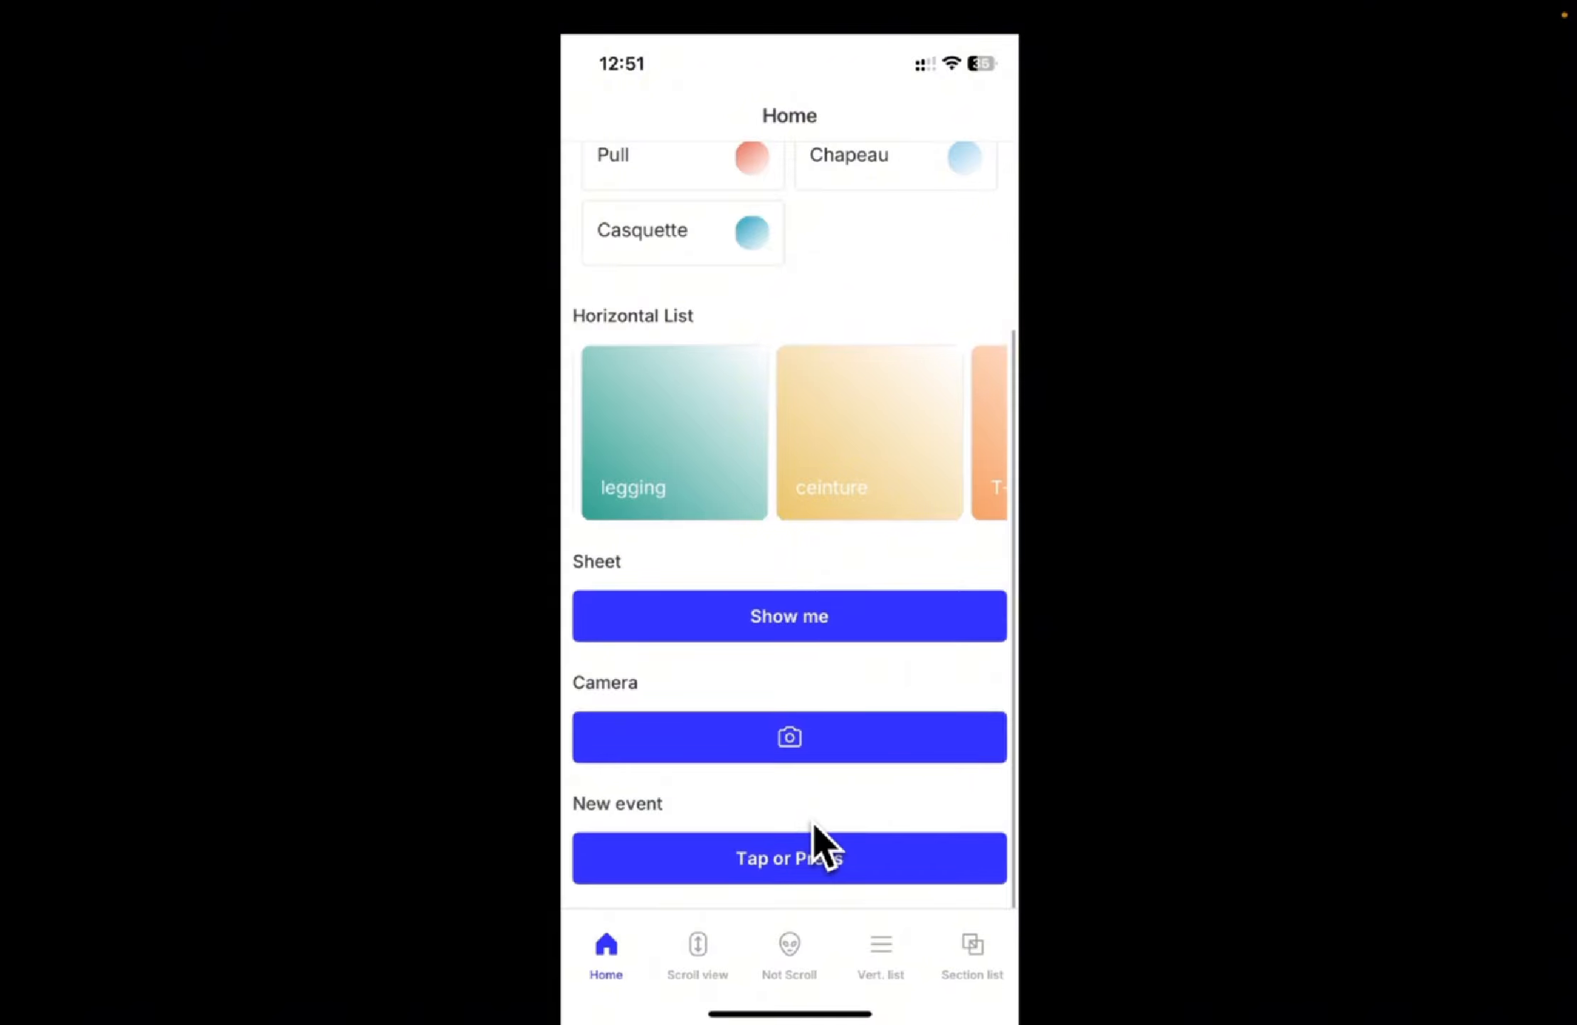